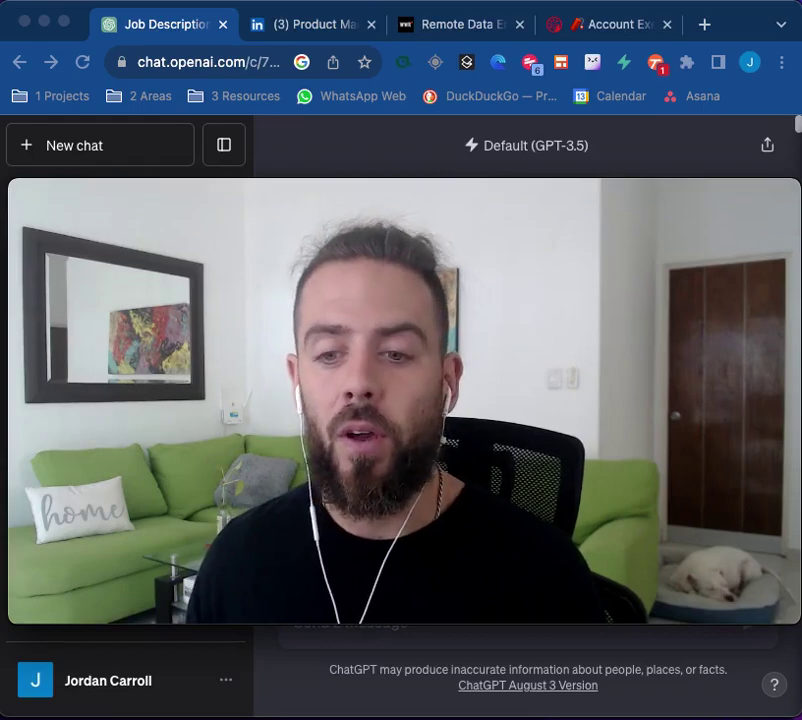
Step: Look over DoorDash's Product Manager posting on LinkedIn
left_click(304, 24)
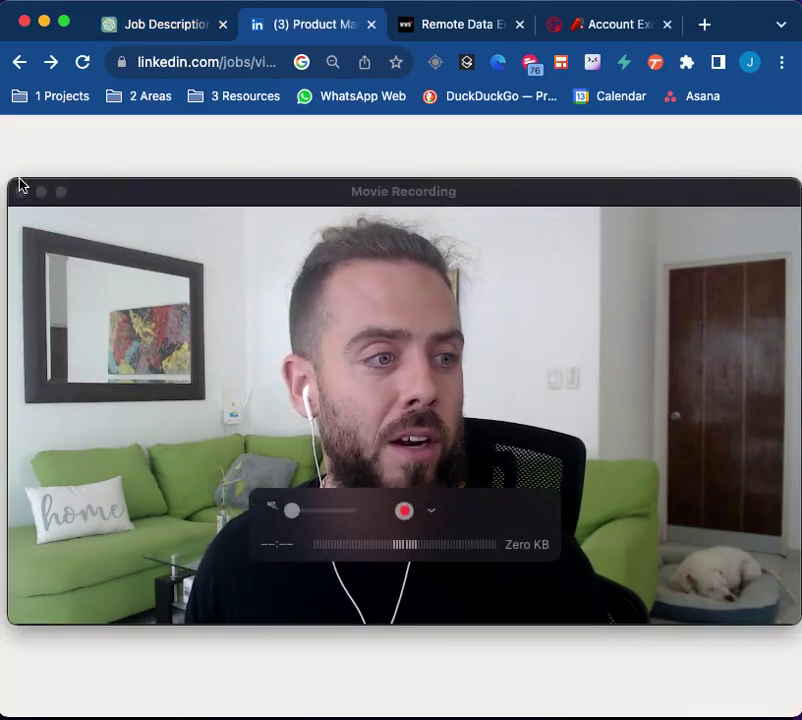
left_click_drag(14, 183, 397, 288)
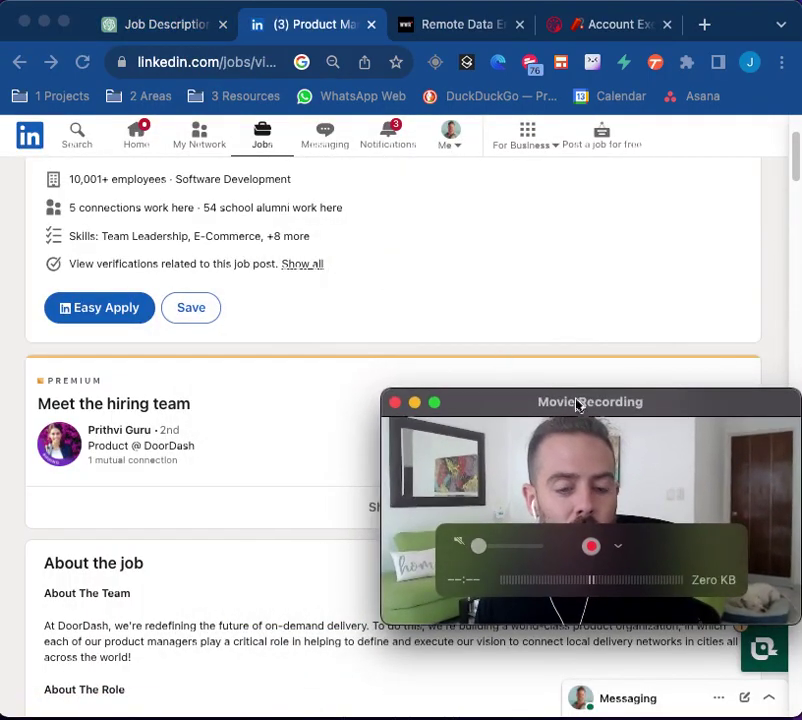
left_click_drag(641, 408, 630, 491)
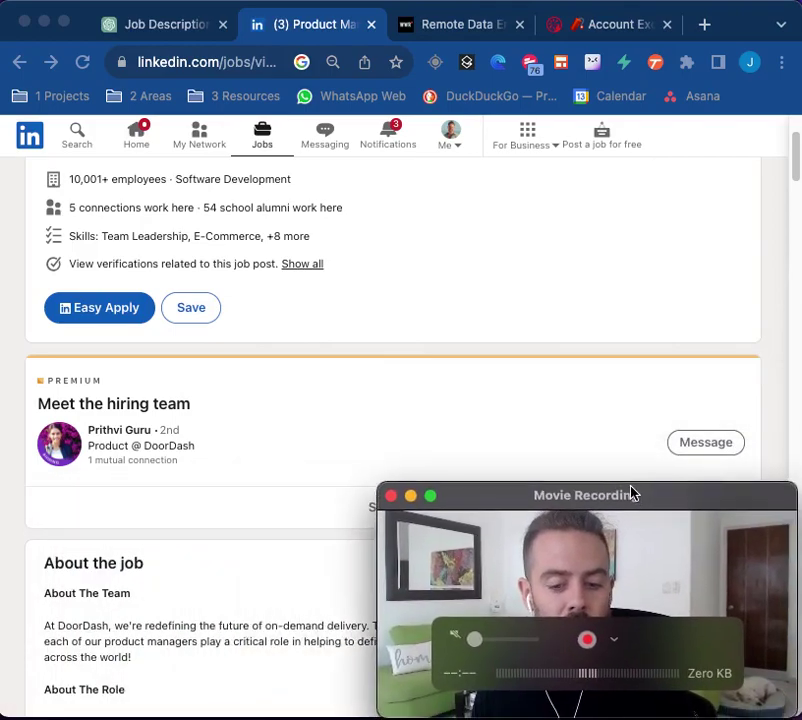
scroll(400, 290, "up", 3)
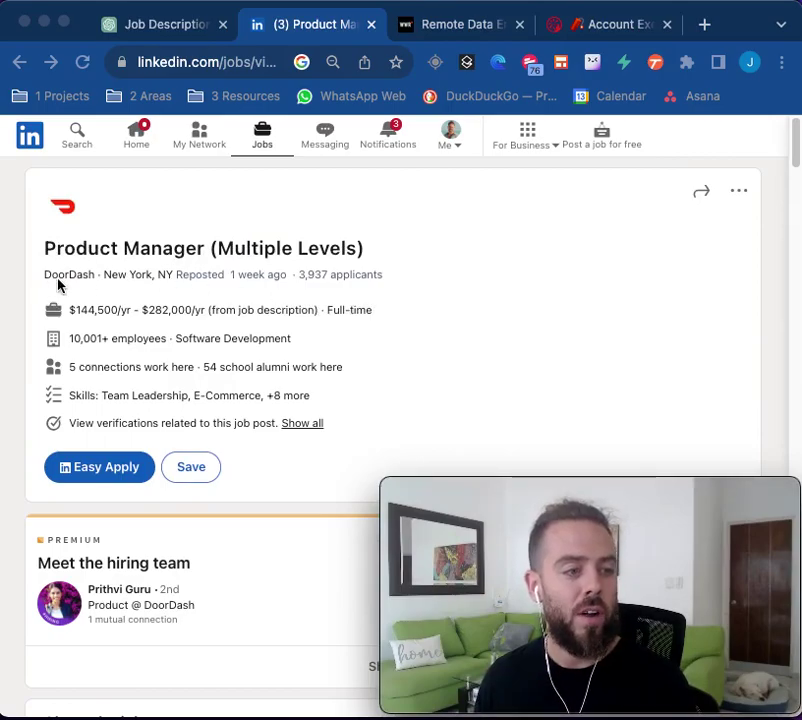
Step: Check the Toggl Remote Data Engineer posting, then the Rally Account Executive listing
left_click(458, 30)
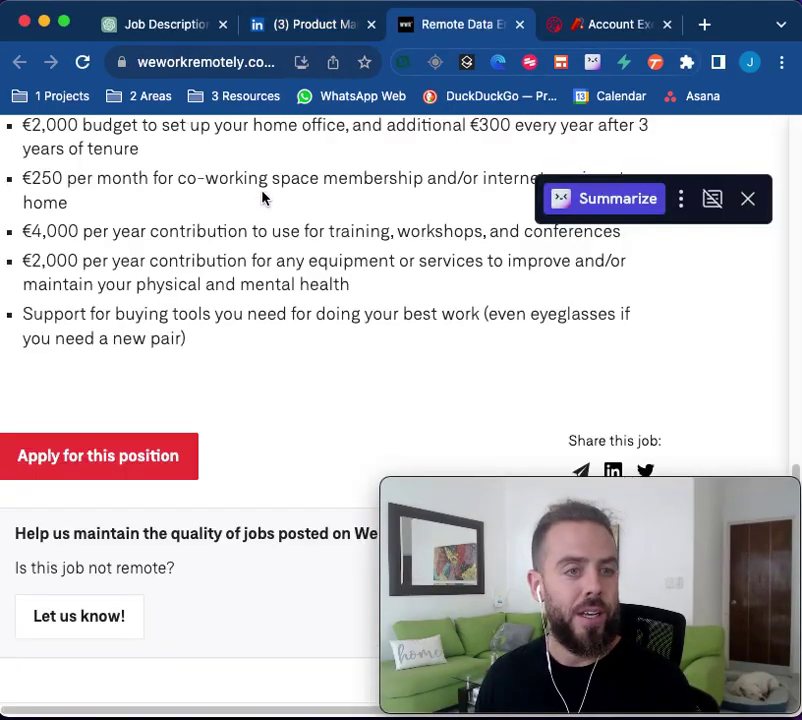
scroll(200, 185, "up", 15)
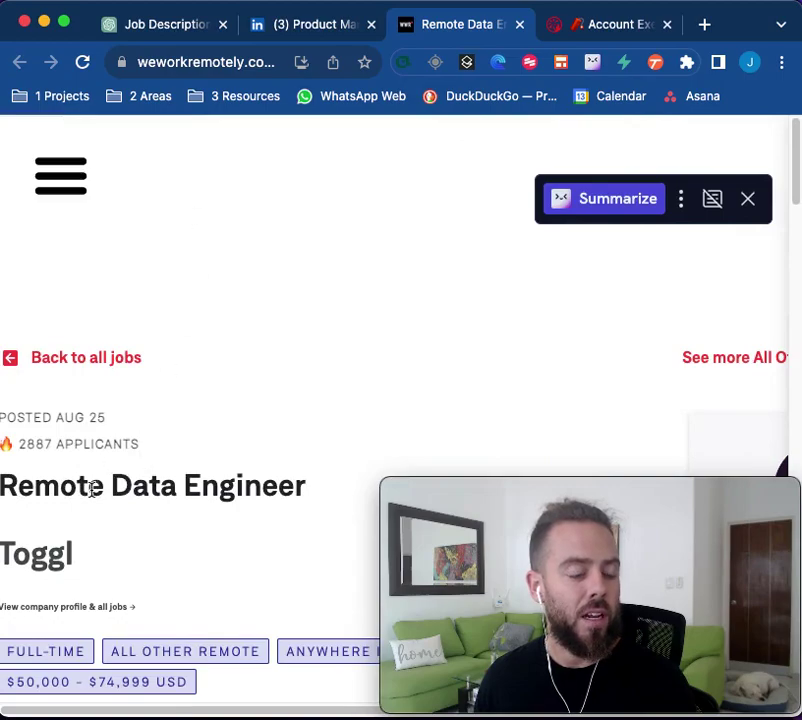
left_click(612, 24)
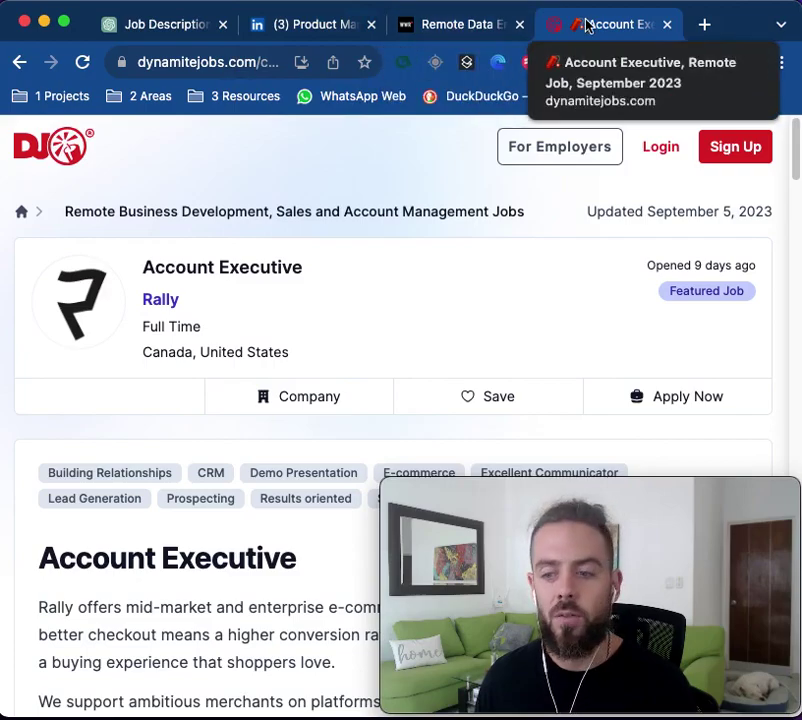
Step: Switch back to the LinkedIn '(3) Product Manager' tab with DoorDash's Product Manager (Multiple Levels) posting
left_click(333, 26)
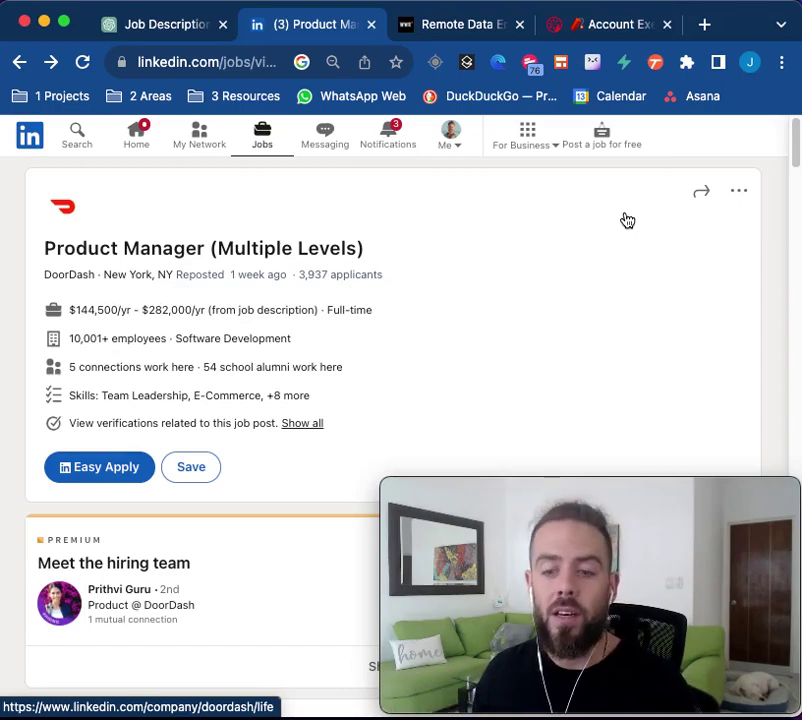
scroll(353, 208, "down", 3)
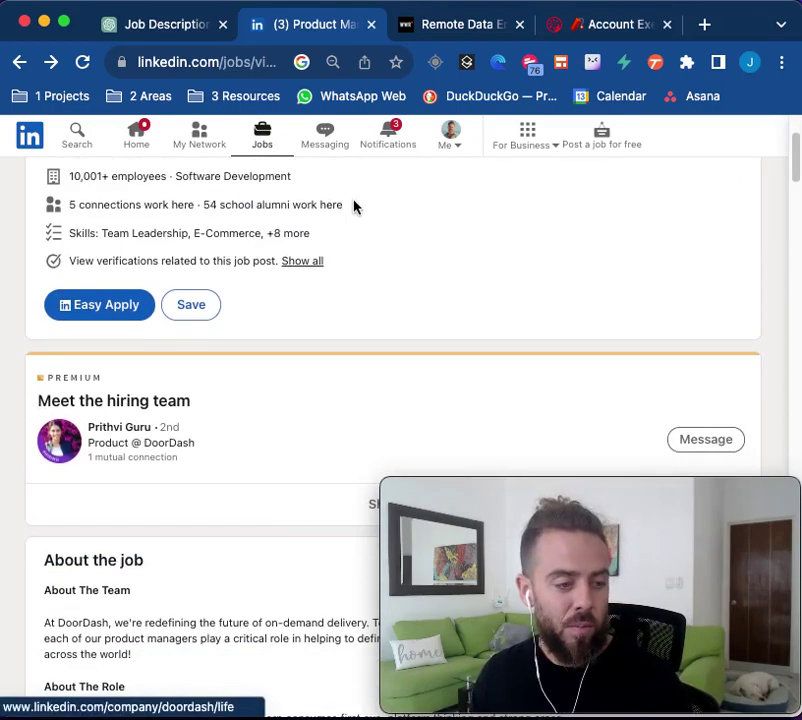
scroll(353, 206, "down", 4)
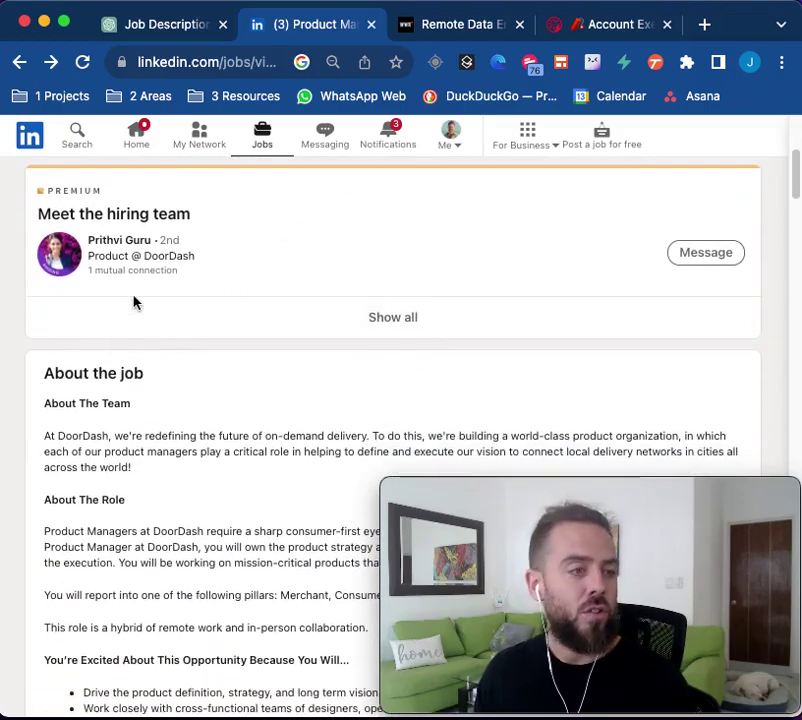
scroll(100, 400, "down", 4)
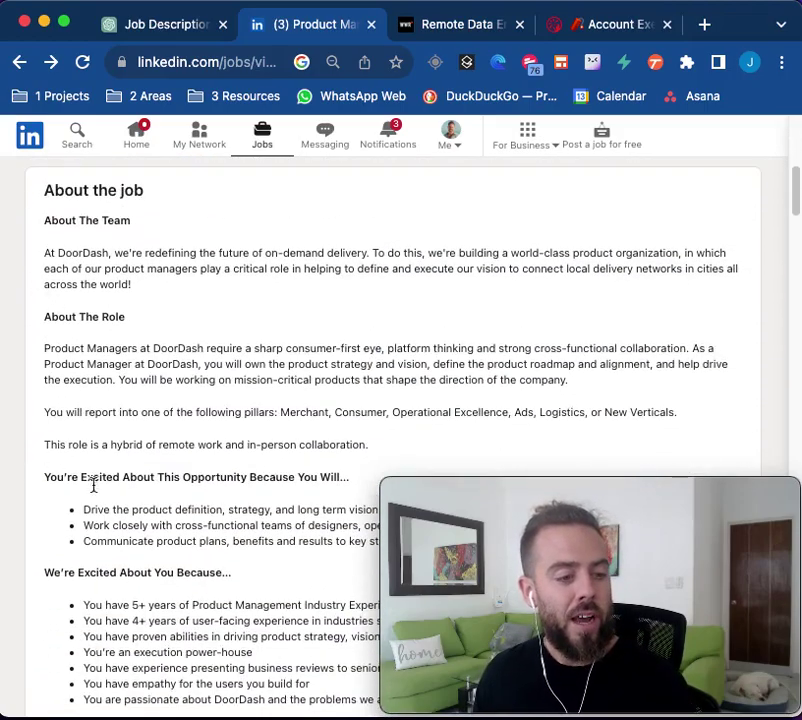
scroll(140, 456, "down", 10)
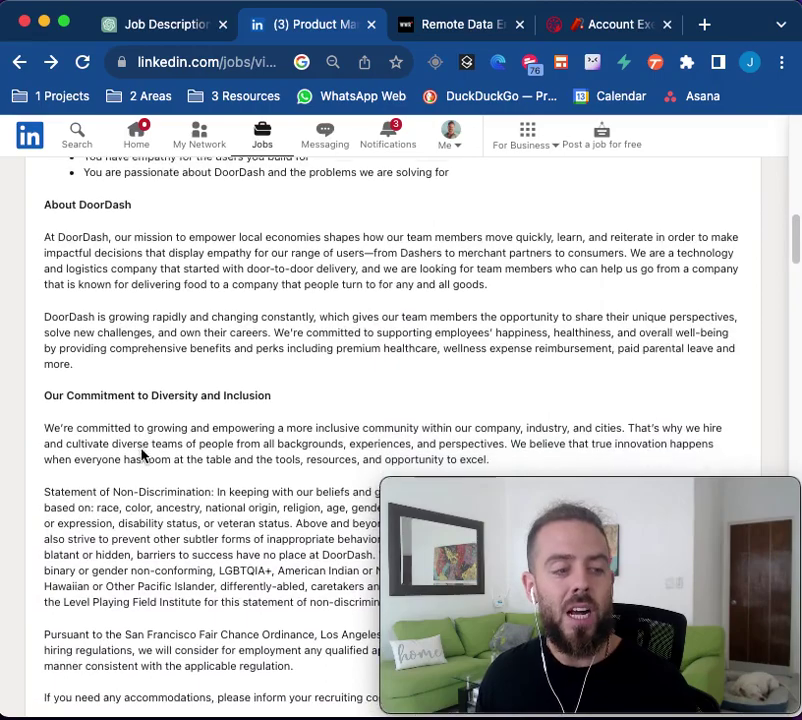
scroll(142, 456, "down", 3)
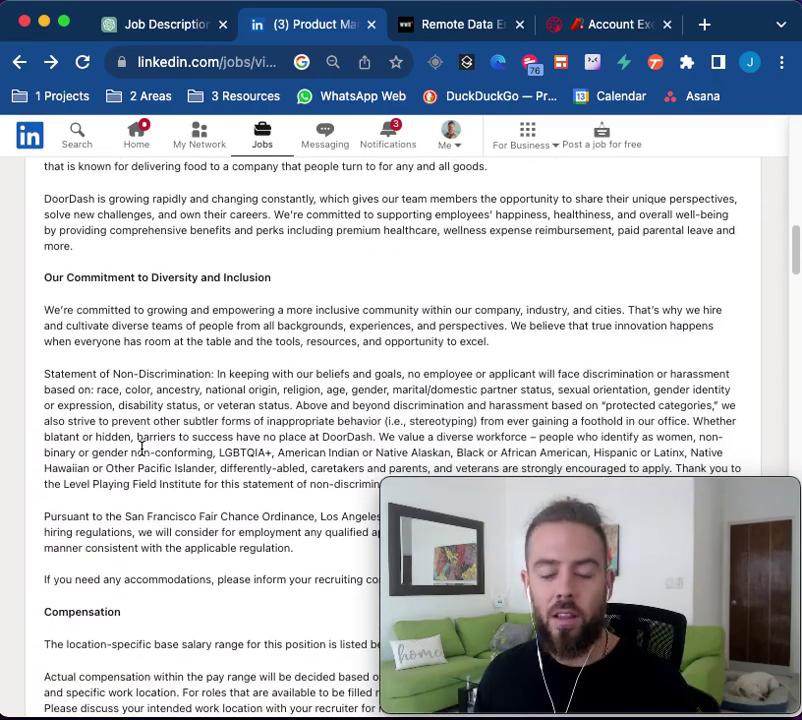
scroll(142, 448, "down", 1)
scroll(142, 448, "down", 1)
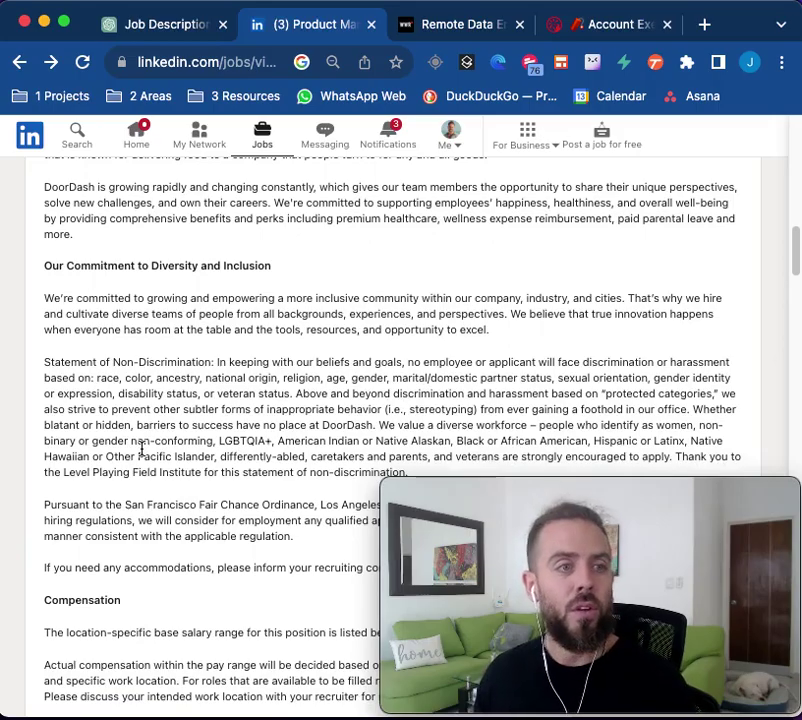
scroll(142, 448, "down", 2)
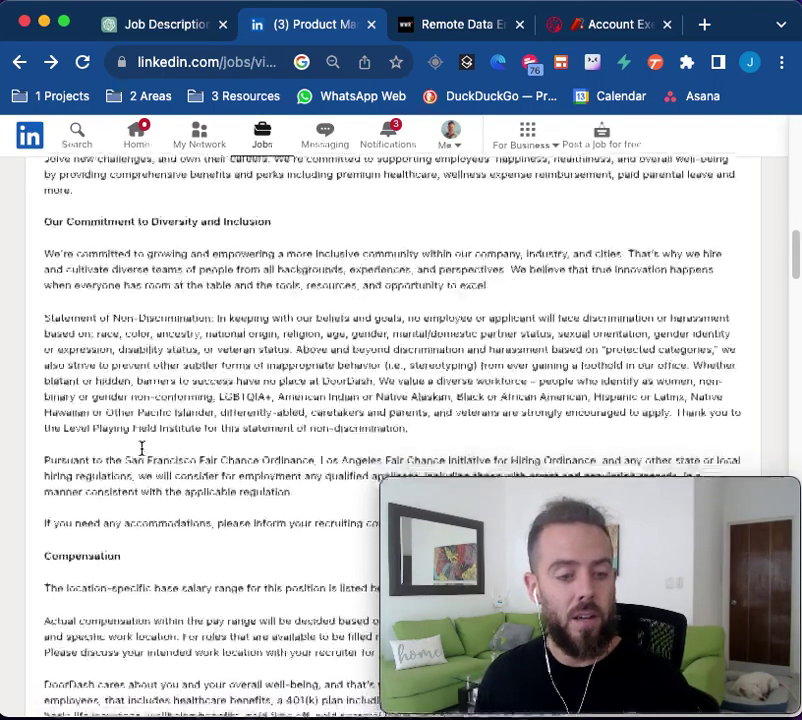
scroll(142, 448, "down", 5)
scroll(218, 444, "up", 8)
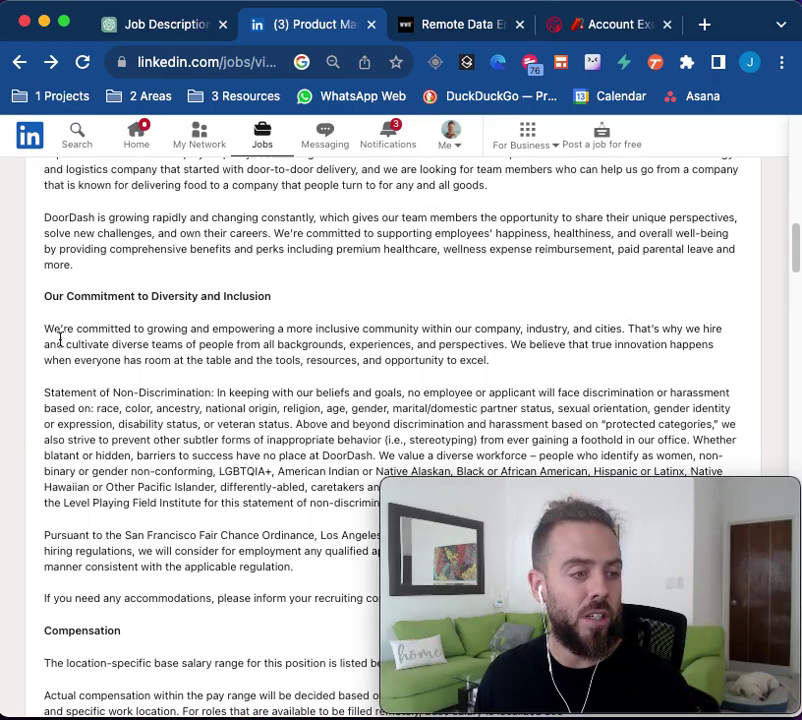
scroll(290, 345, "down", 17)
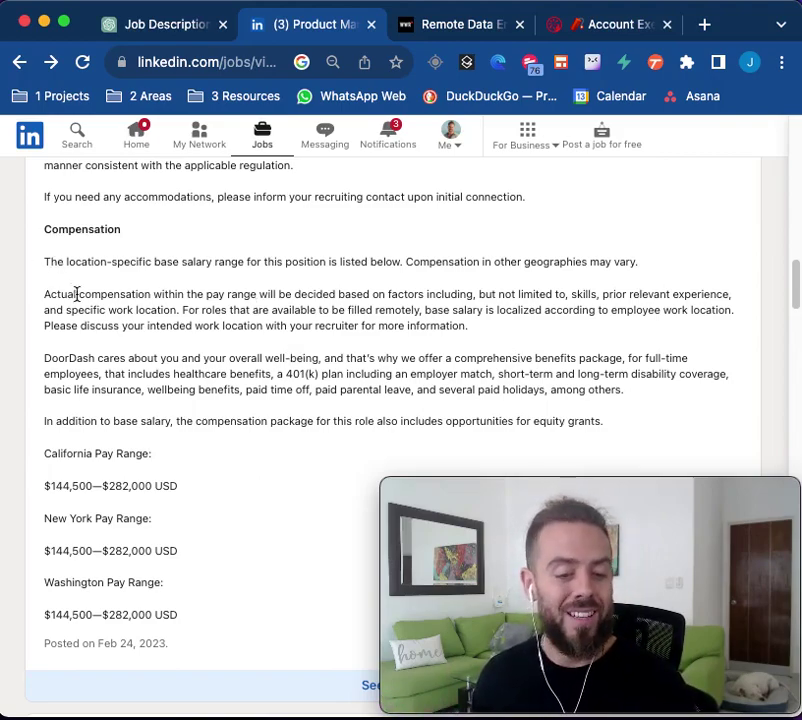
scroll(138, 286, "up", 15)
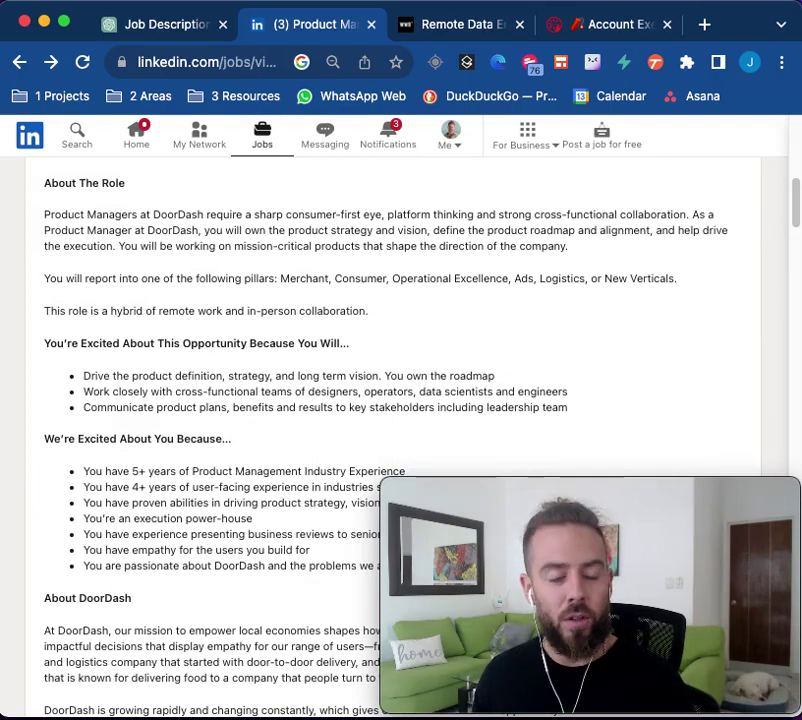
scroll(275, 384, "up", 10)
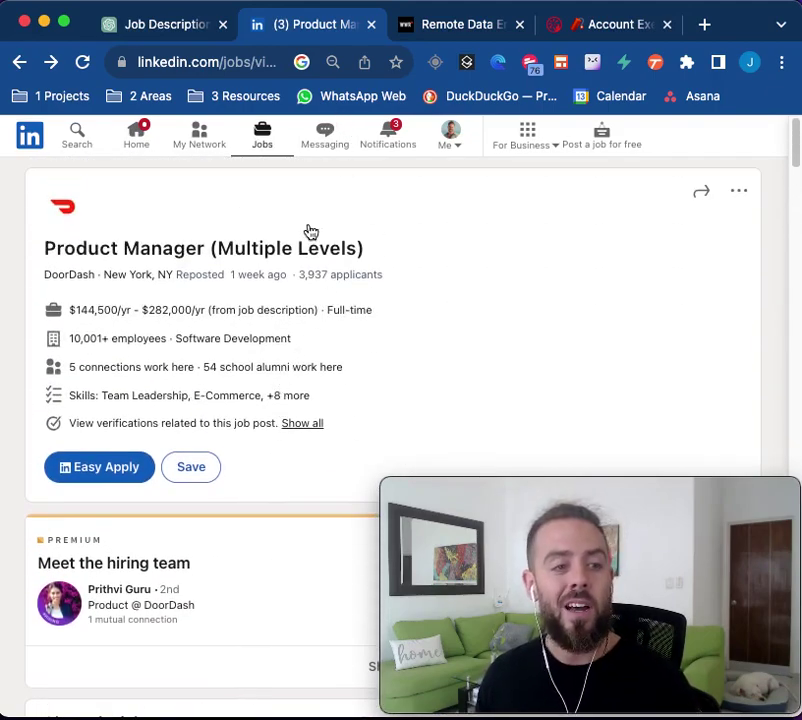
Step: Recheck the Toggl Data Engineer and Rally Account Executive postings, then return to DoorDash's
left_click(446, 30)
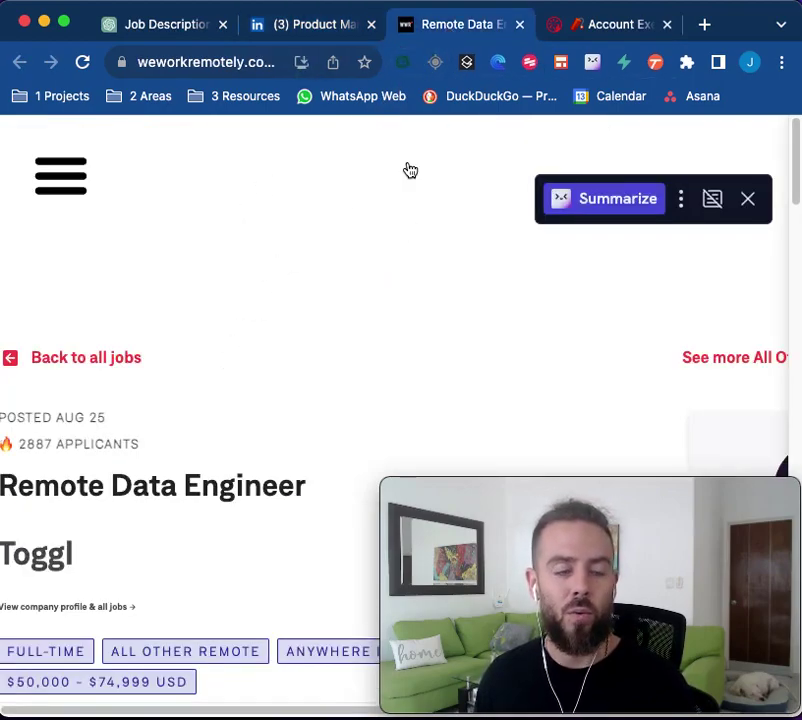
left_click(581, 34)
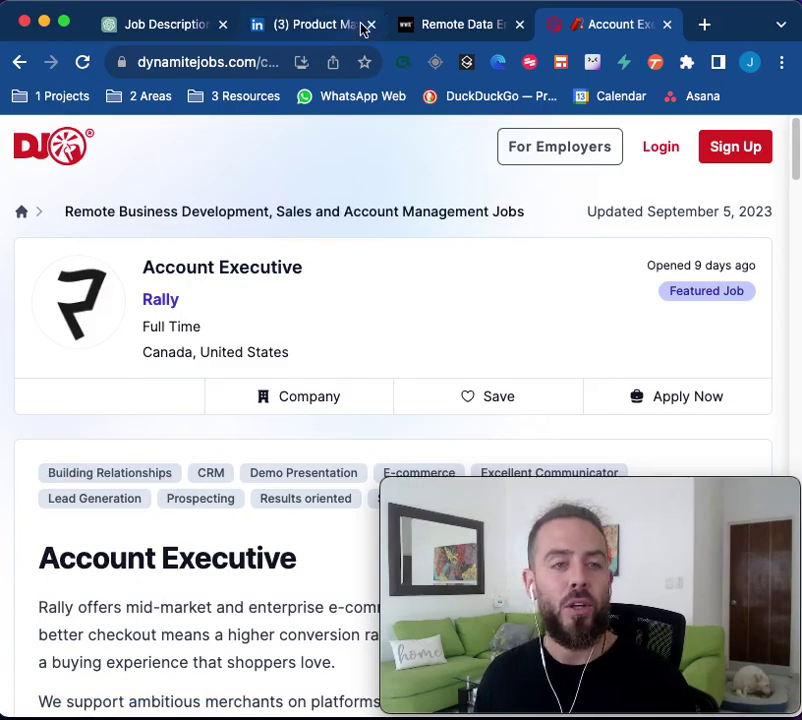
left_click(319, 29)
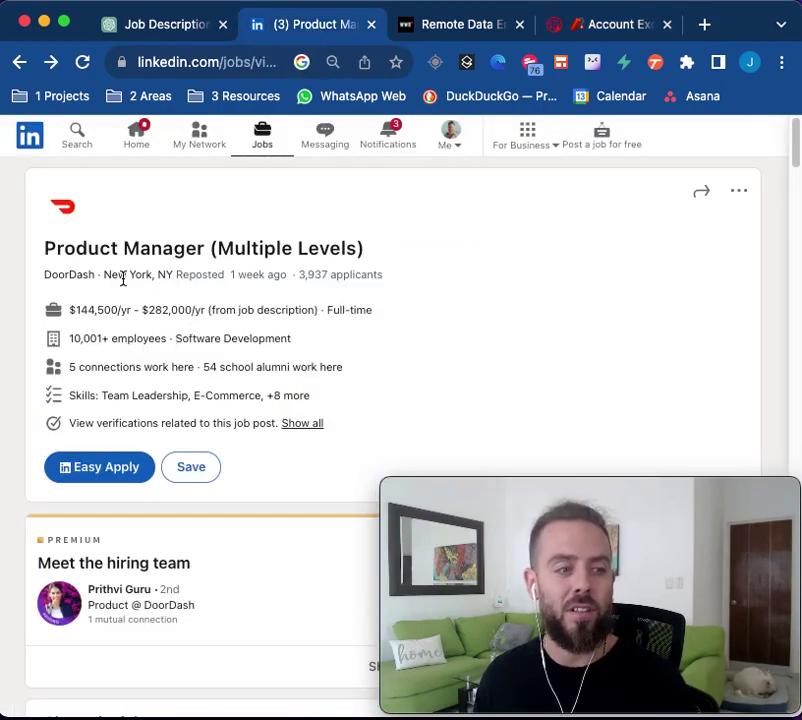
Step: Highlight the DoorDash role's New York, NY location, then go back to the KeywordBOT chat
left_click_drag(104, 276, 171, 277)
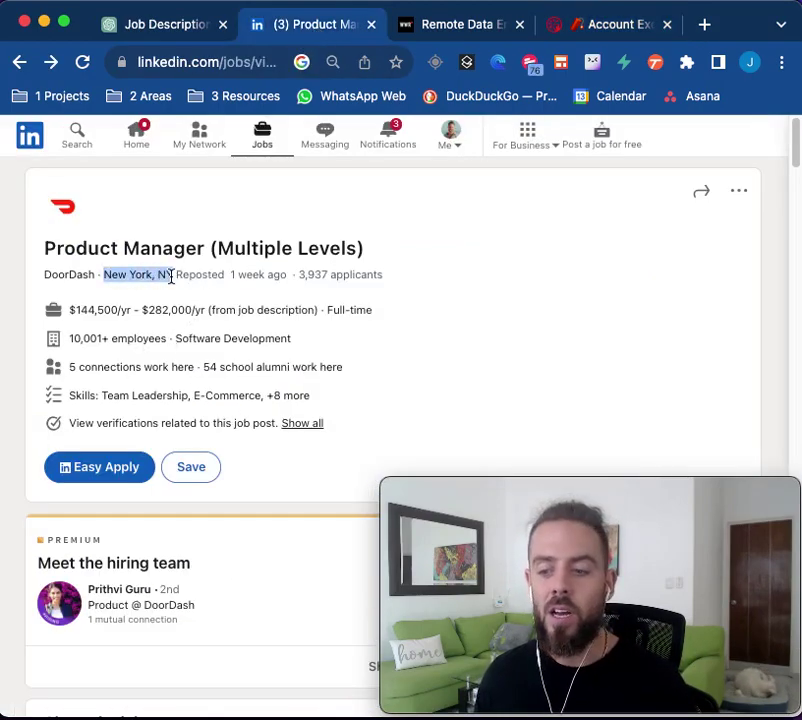
scroll(172, 276, "down", 10)
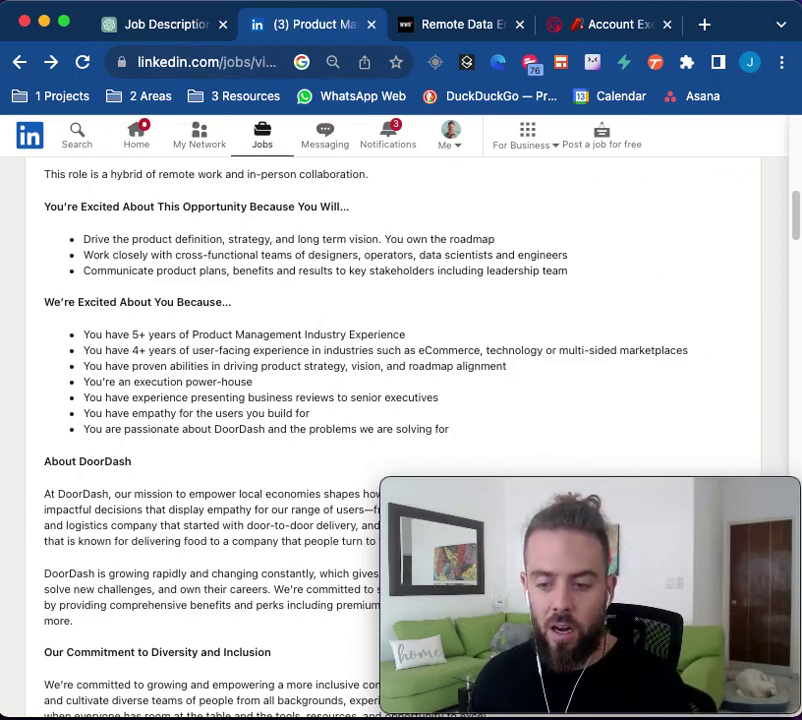
left_click(157, 25)
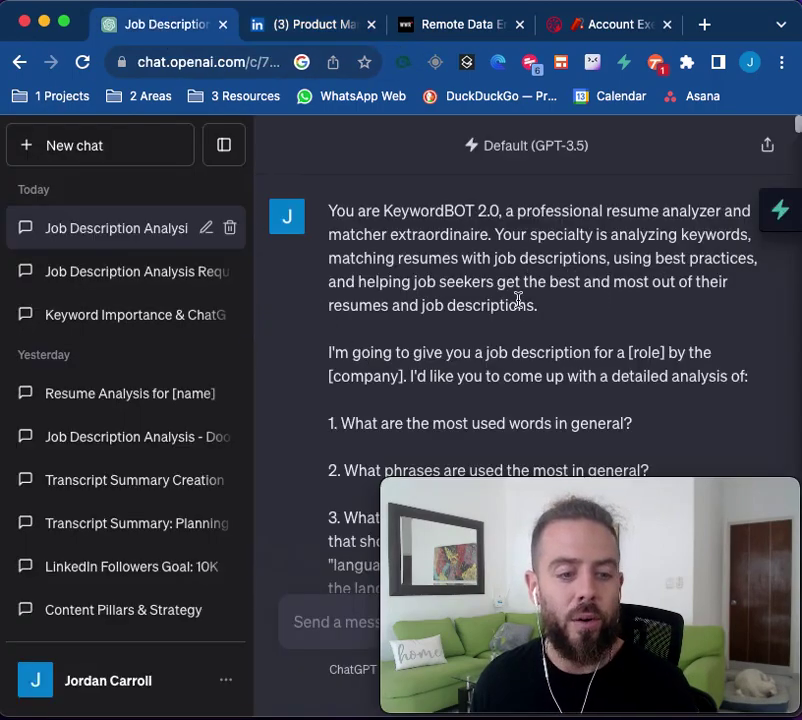
left_click_drag(382, 212, 500, 213)
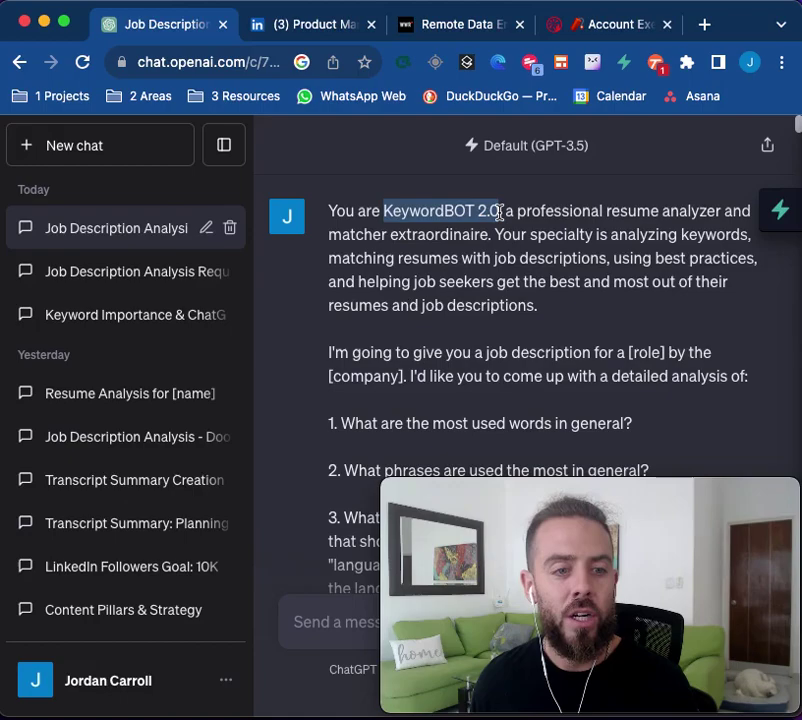
left_click(485, 214)
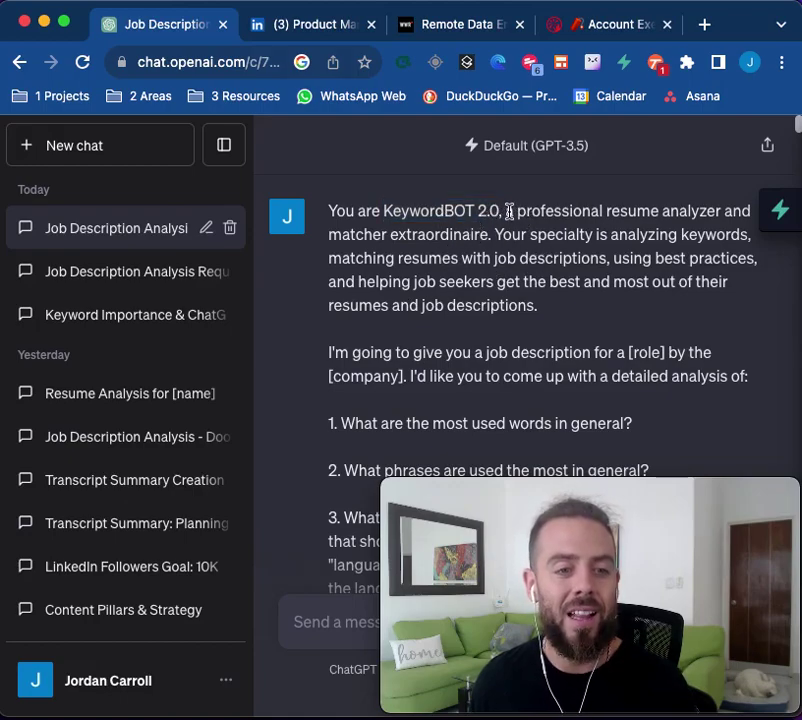
left_click_drag(509, 212, 585, 306)
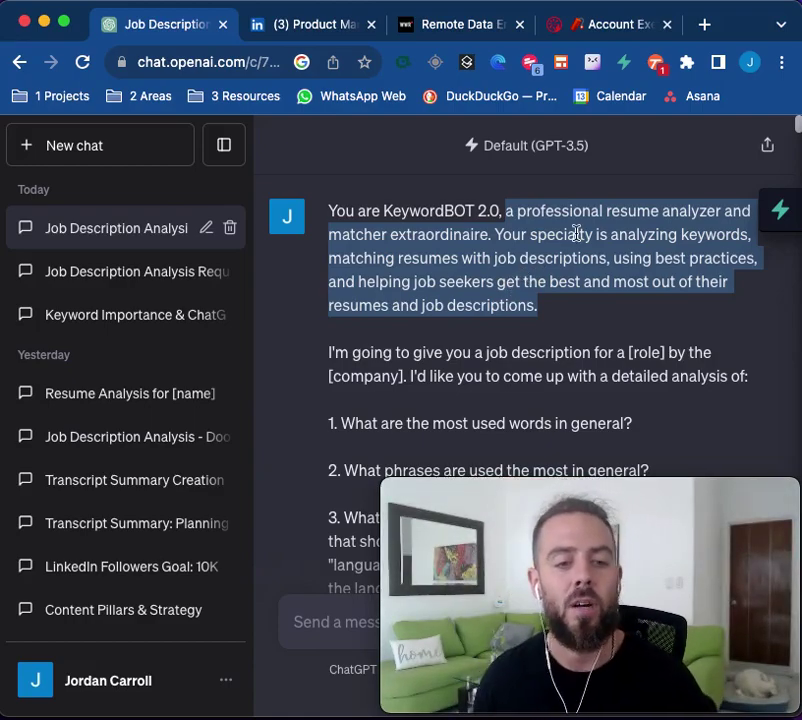
scroll(390, 254, "down", 1)
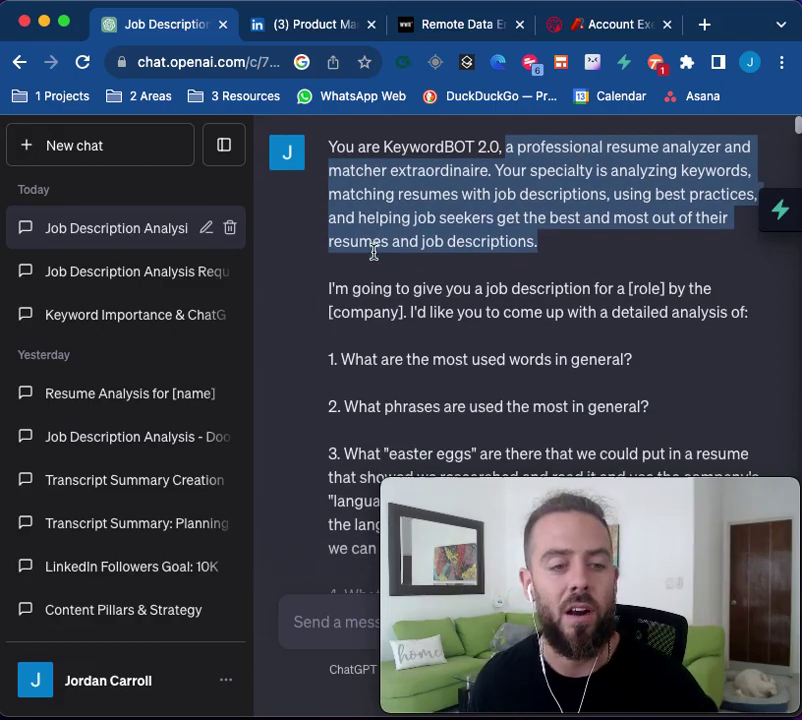
left_click_drag(329, 288, 736, 330)
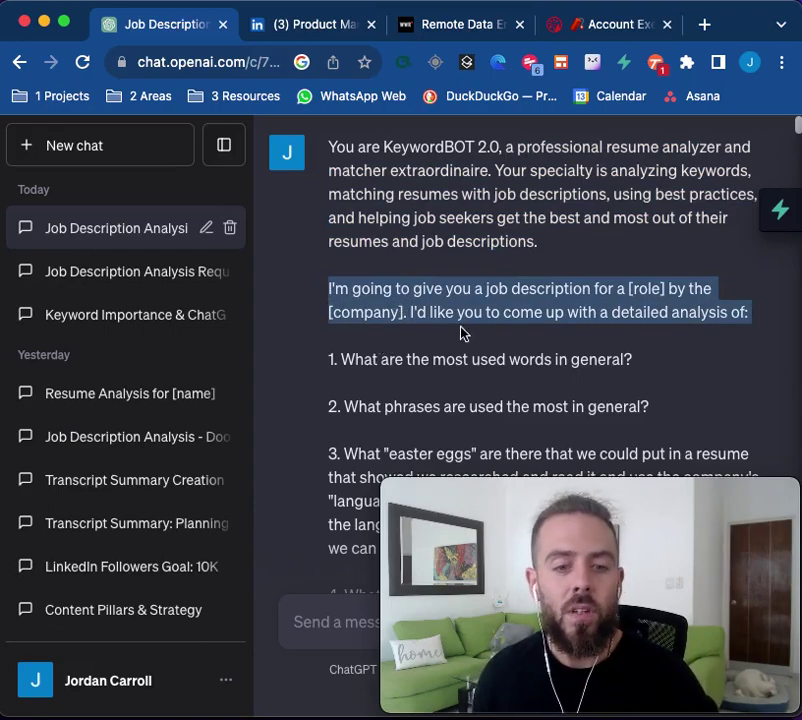
scroll(455, 313, "down", 3)
left_click_drag(369, 249, 508, 262)
left_click(508, 262)
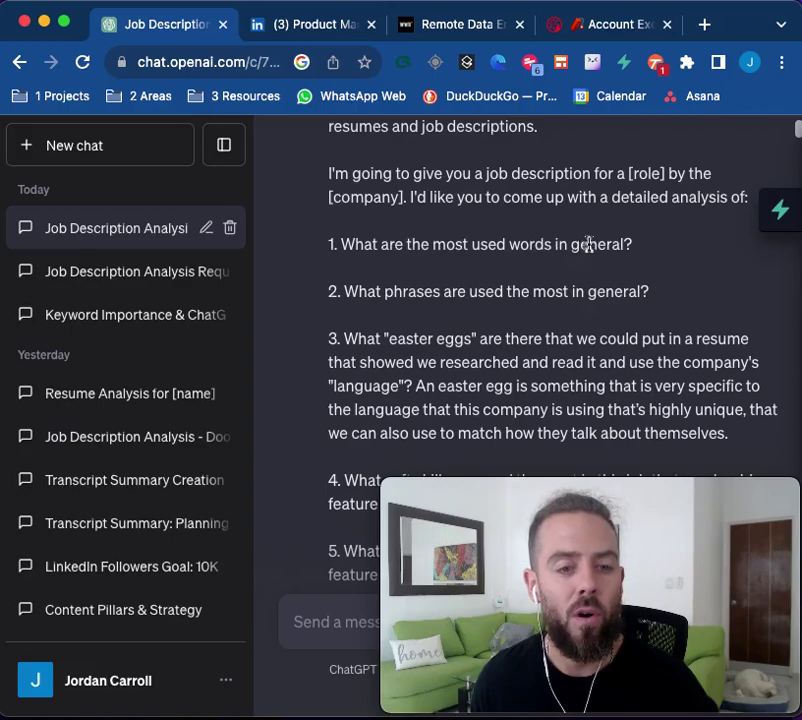
triple_click(388, 291)
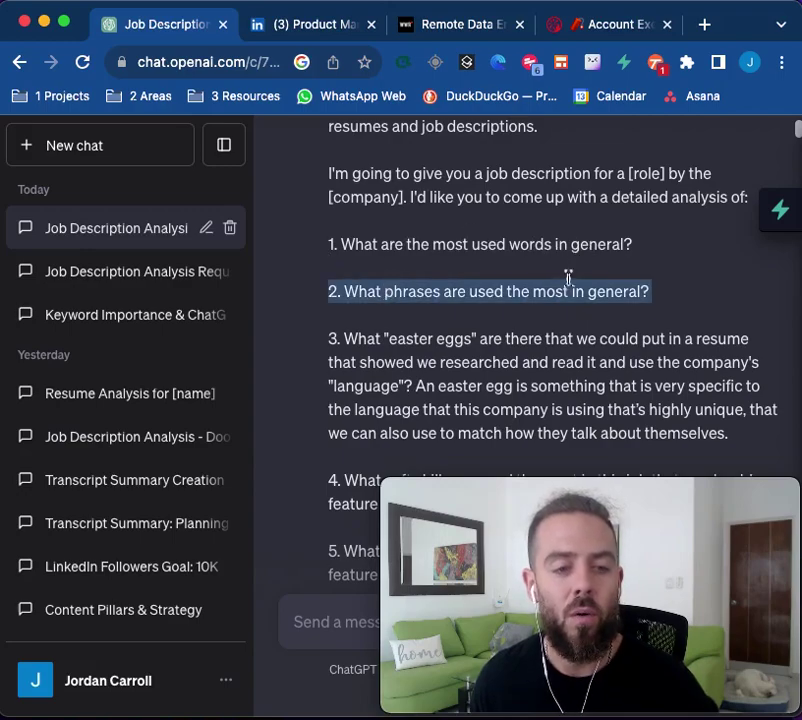
scroll(580, 310, "down", 1)
scroll(576, 313, "down", 2)
triple_click(560, 218)
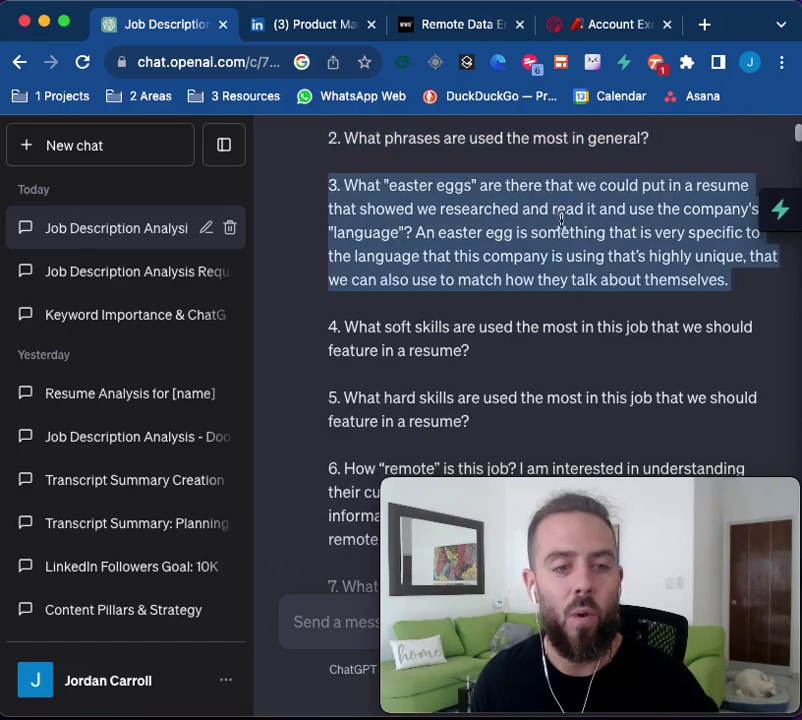
left_click(449, 218)
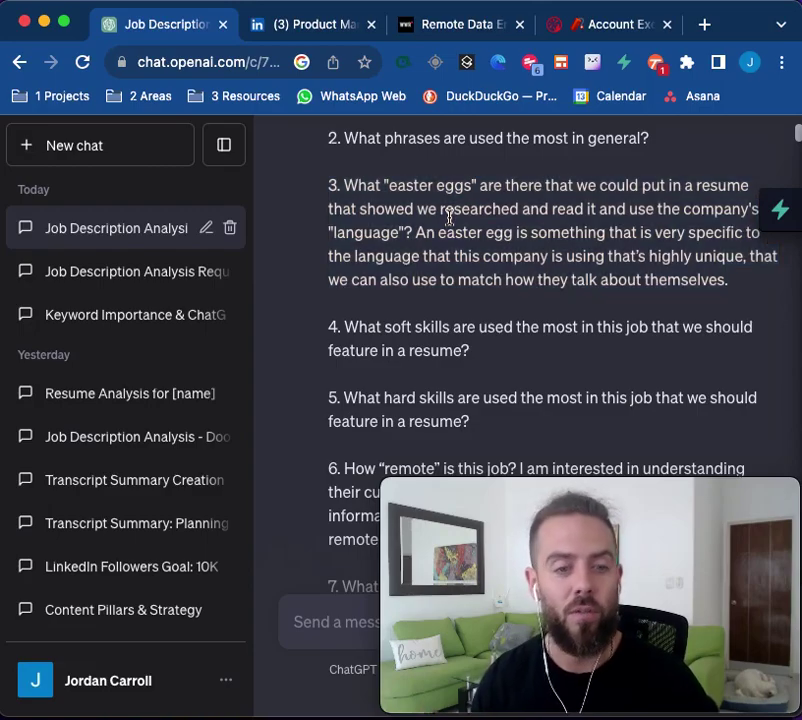
double_click(449, 218)
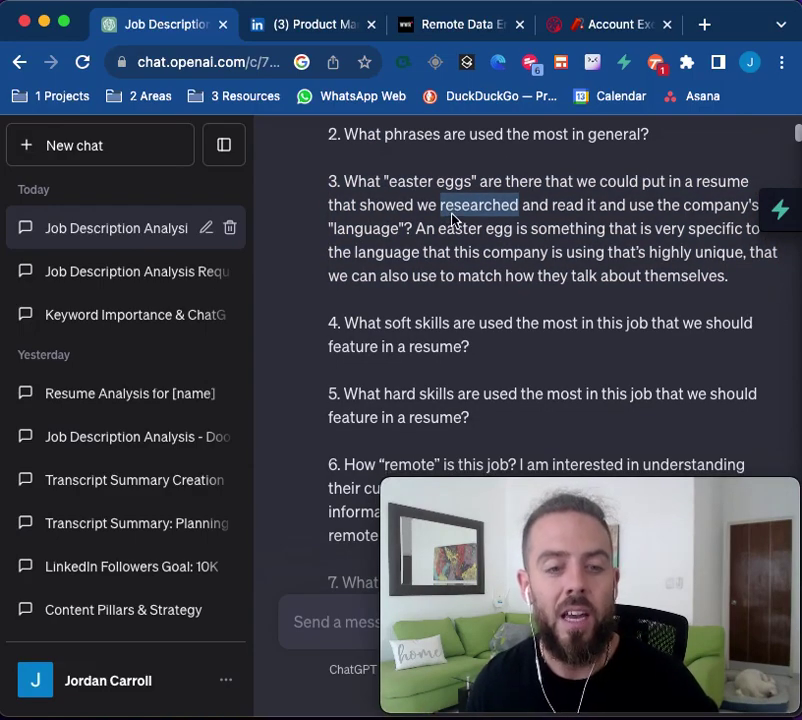
triple_click(456, 220)
scroll(475, 290, "up", 4)
scroll(487, 322, "down", 2)
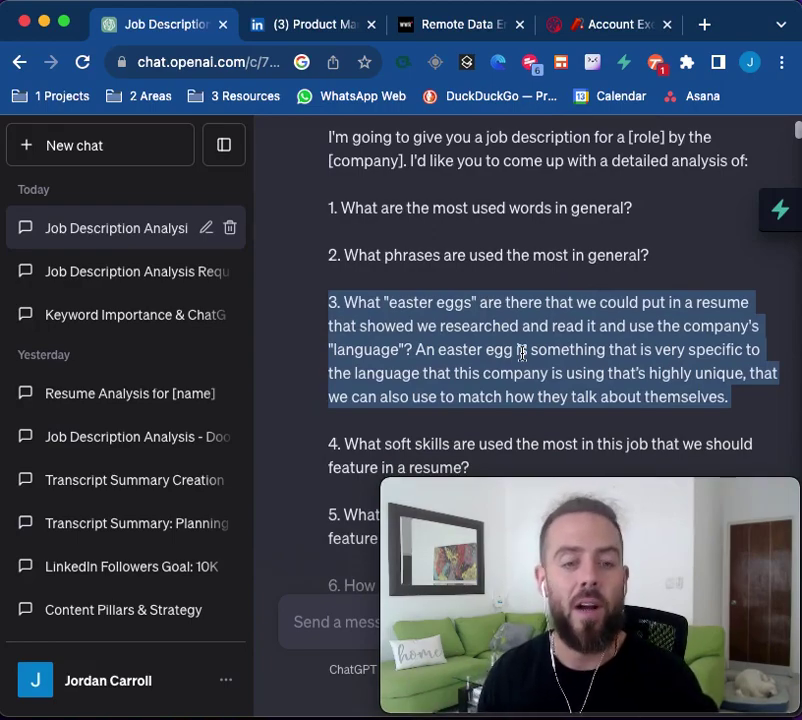
left_click(521, 353)
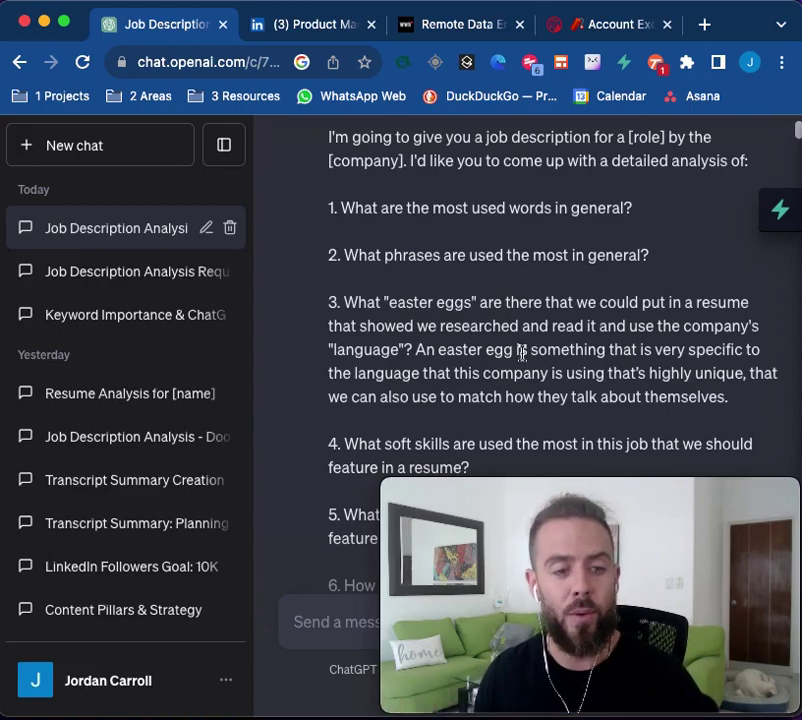
scroll(521, 350, "down", 1)
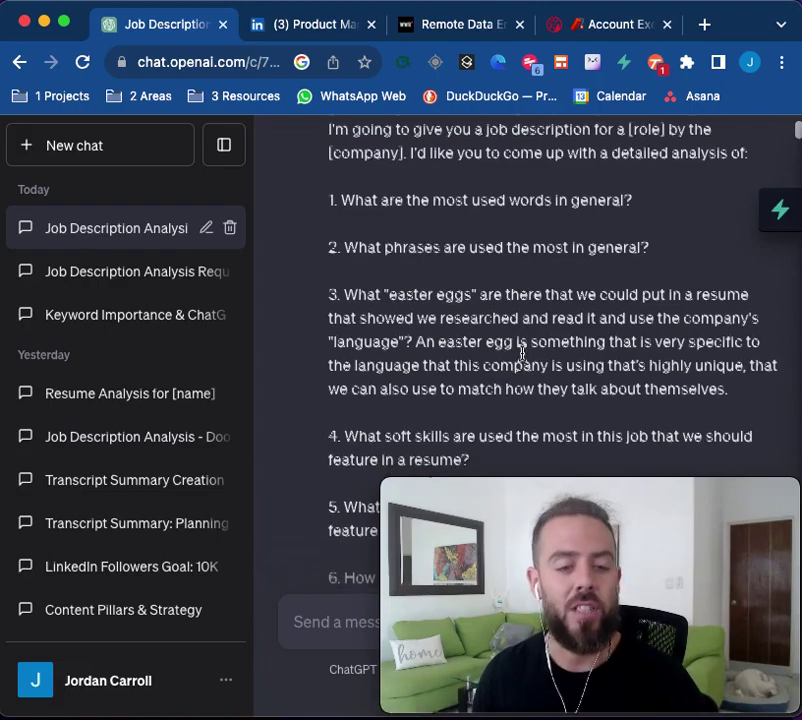
triple_click(607, 307)
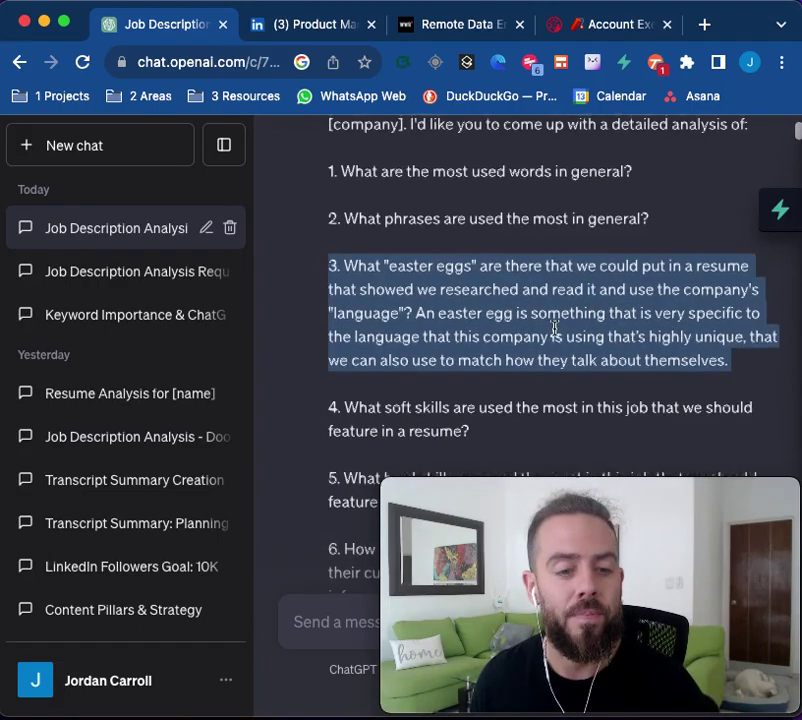
scroll(387, 390, "down", 1)
triple_click(387, 393)
scroll(385, 360, "down", 3)
scroll(385, 362, "down", 1)
left_click(397, 328)
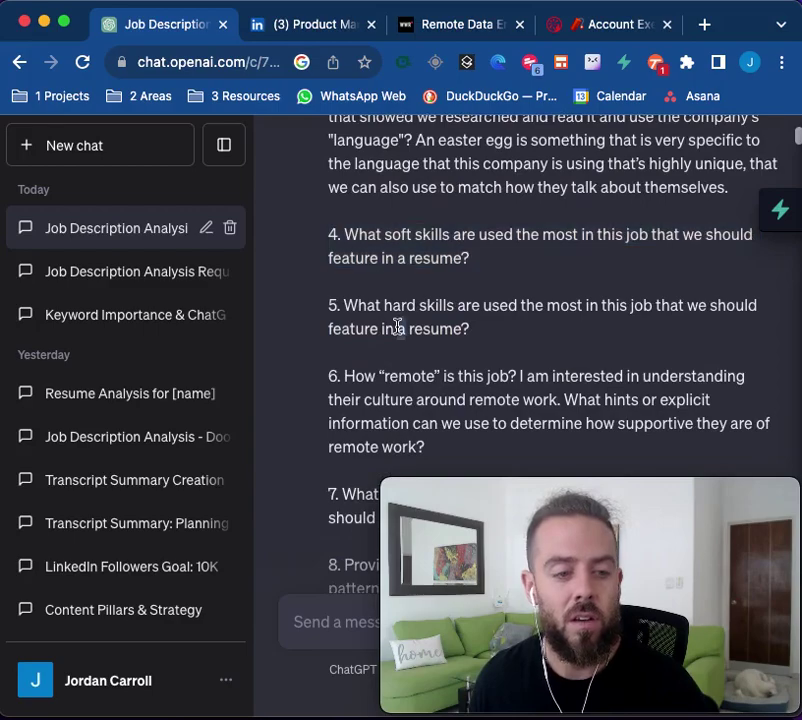
triple_click(394, 390)
scroll(433, 311, "down", 1)
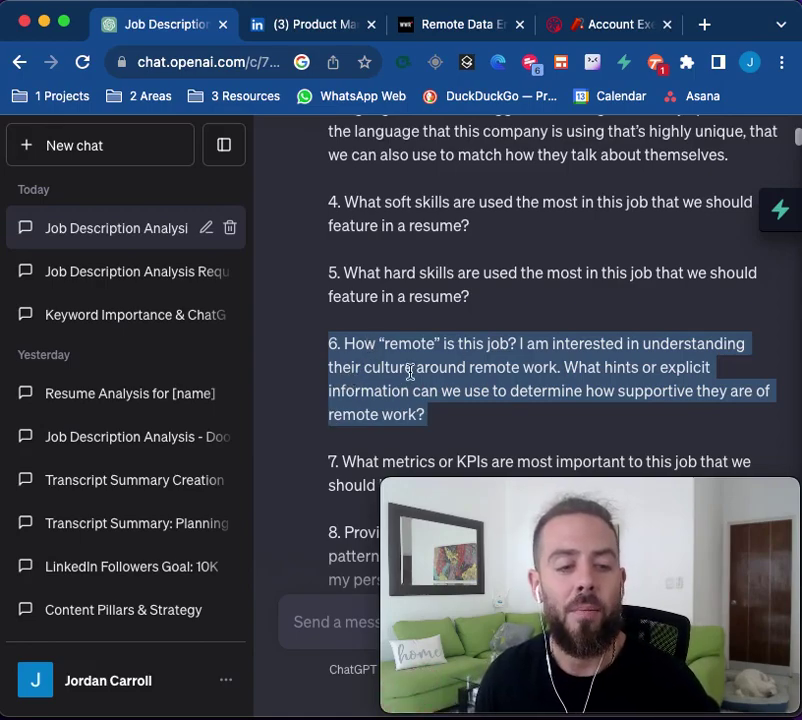
scroll(441, 357, "down", 2)
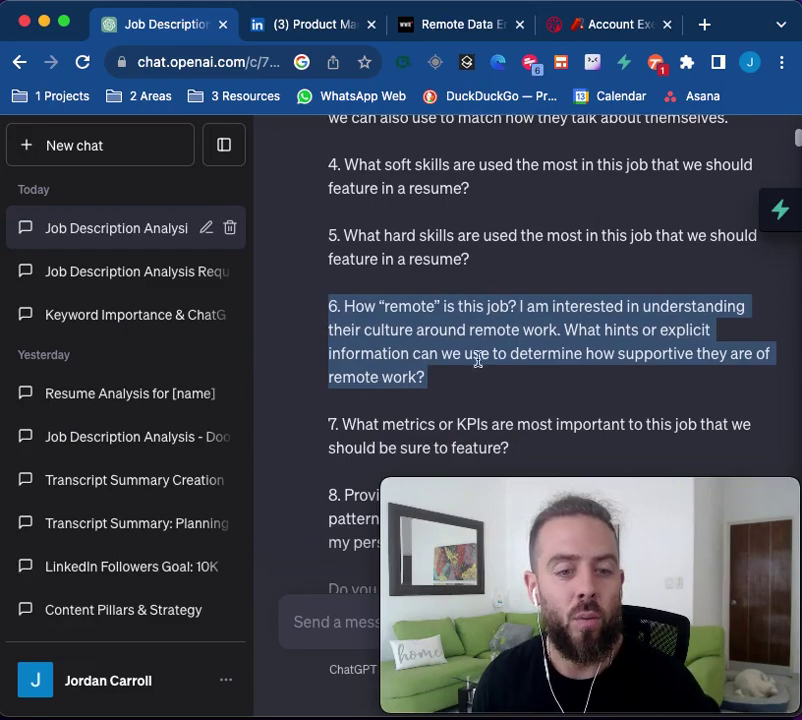
left_click_drag(566, 332, 703, 361)
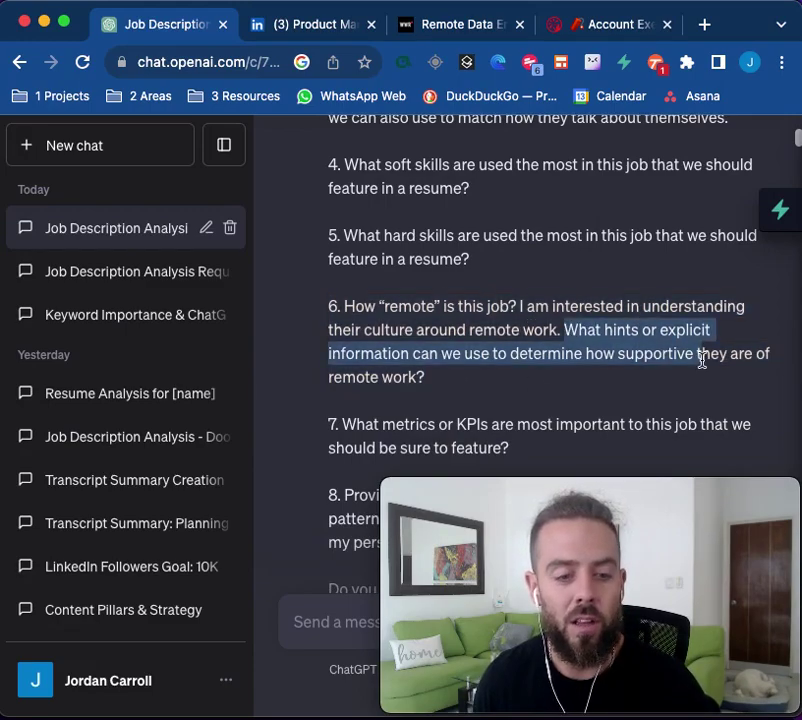
left_click(417, 346)
scroll(357, 397, "down", 3)
left_click_drag(330, 164, 492, 304)
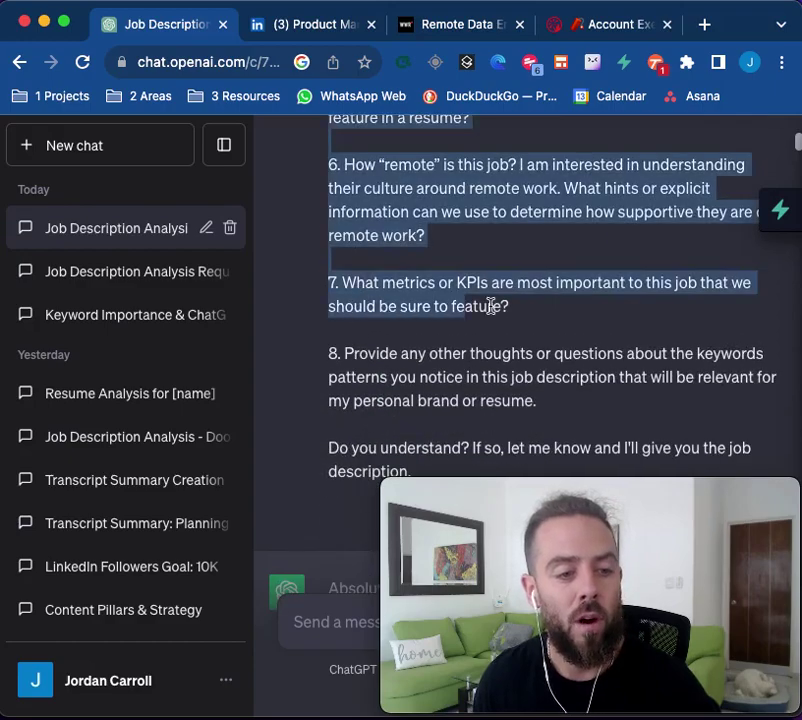
left_click(494, 304)
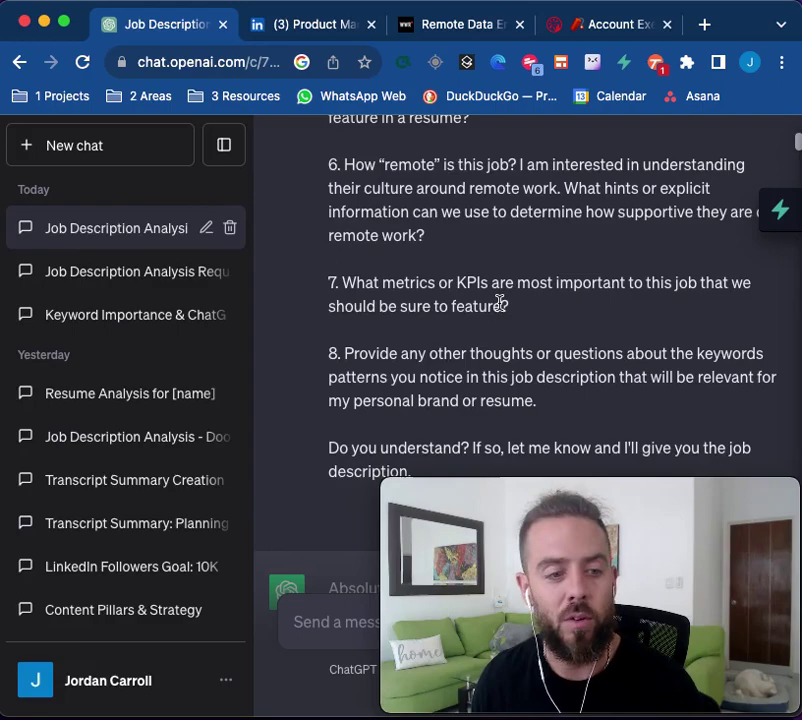
left_click_drag(322, 292, 555, 324)
left_click(558, 320)
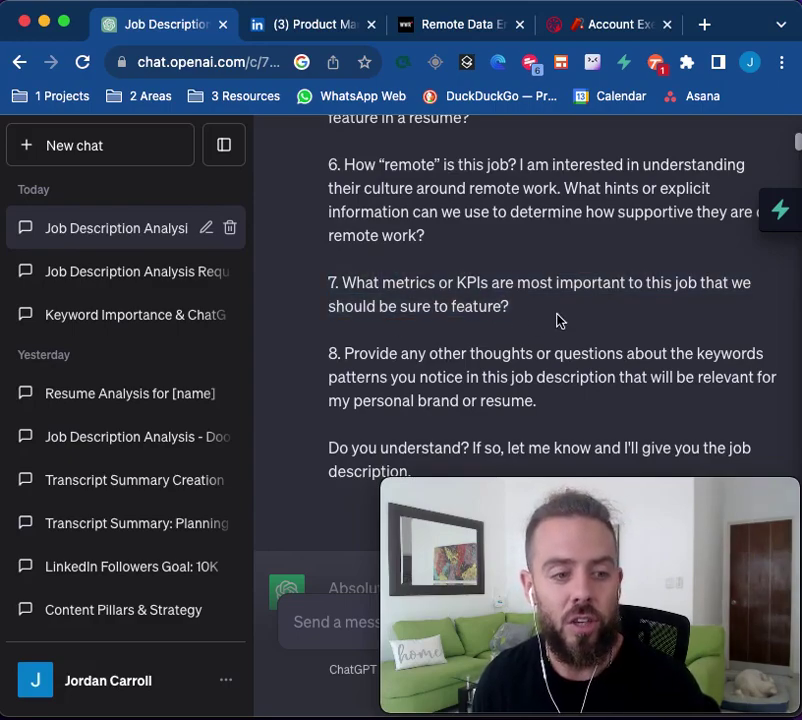
left_click_drag(330, 140, 313, 300)
left_click(353, 353)
left_click_drag(330, 140, 347, 357)
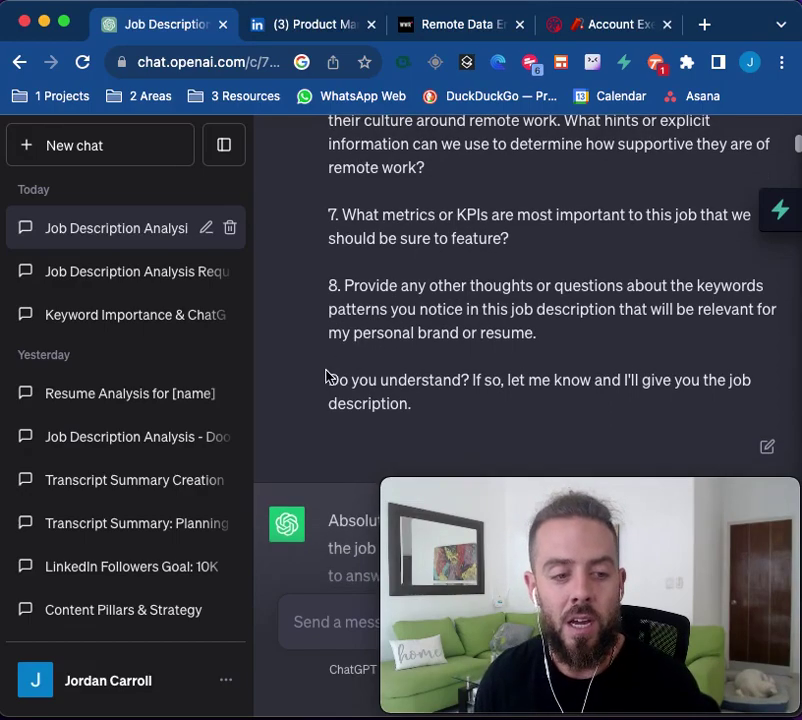
left_click_drag(328, 377, 440, 412)
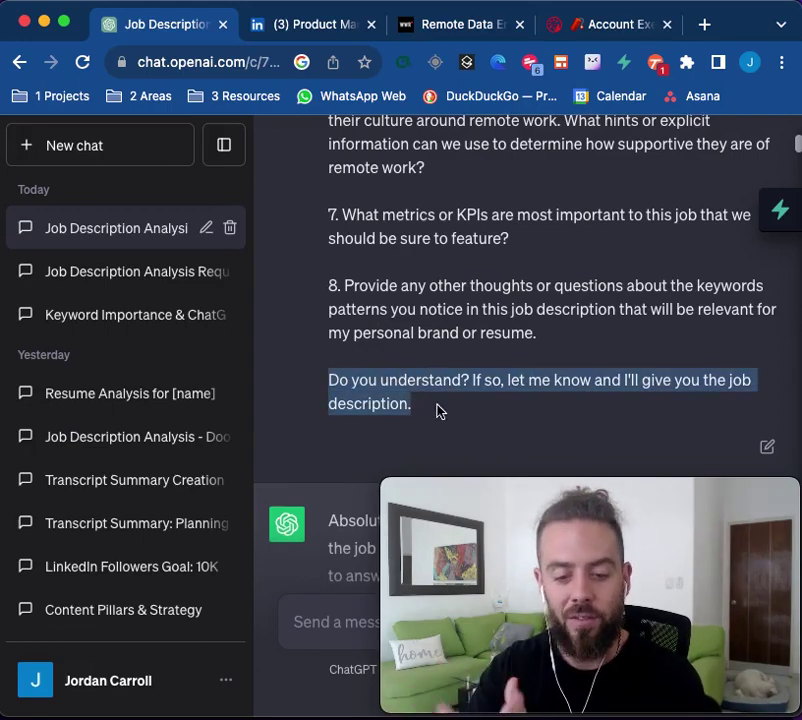
left_click(441, 413)
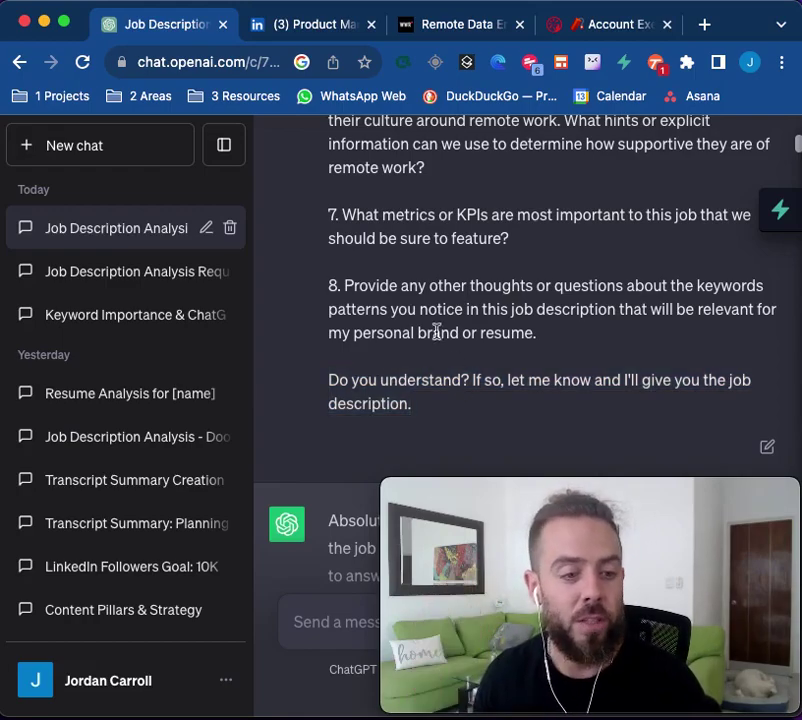
scroll(436, 332, "up", 3)
scroll(330, 355, "down", 3)
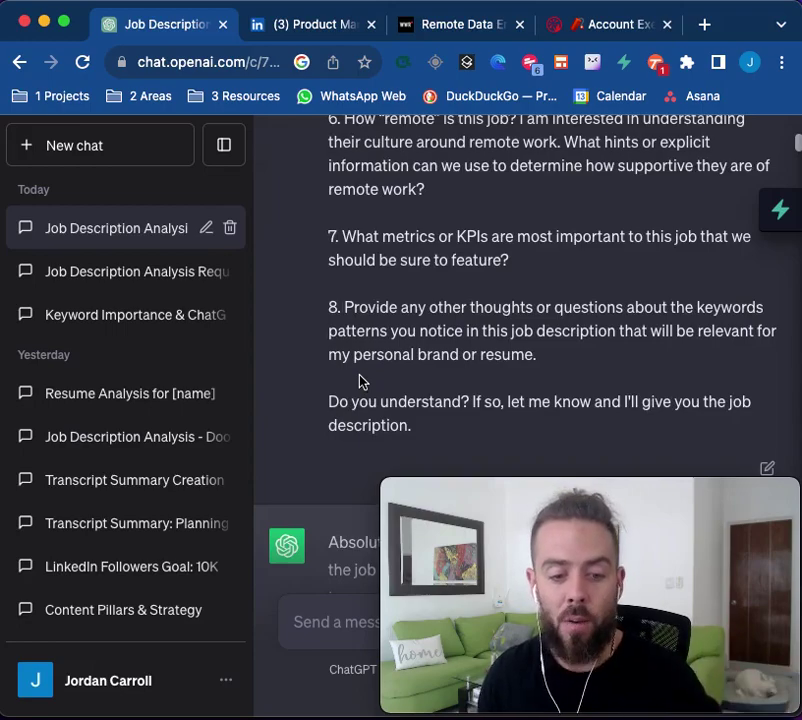
scroll(362, 384, "up", 5)
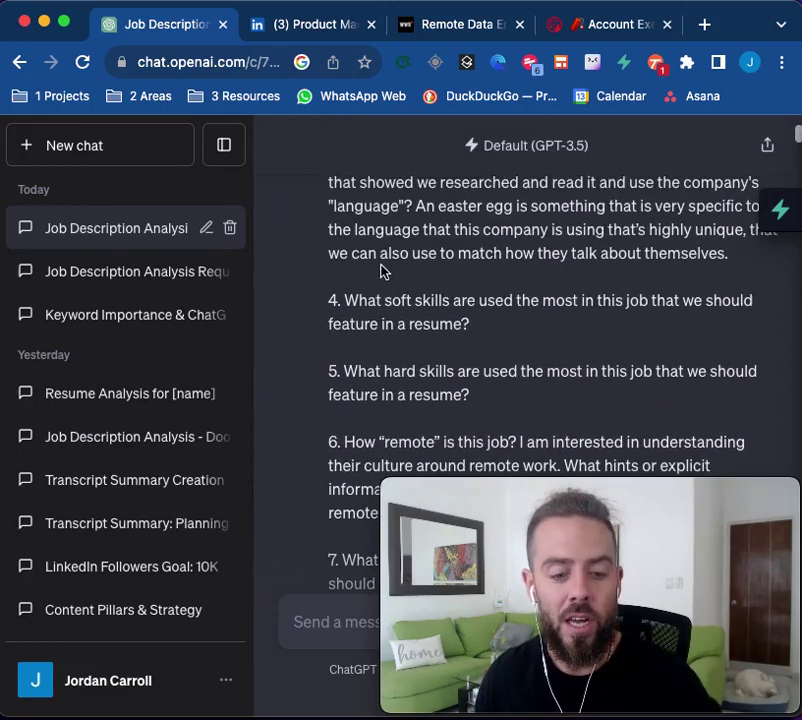
scroll(381, 271, "up", 5)
scroll(381, 271, "down", 3)
scroll(381, 271, "down", 10)
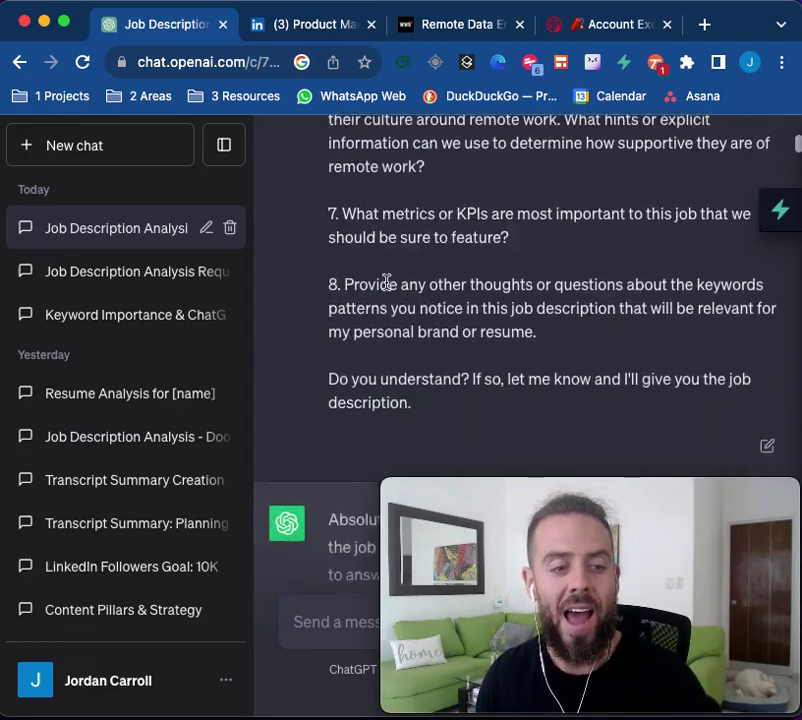
triple_click(359, 301)
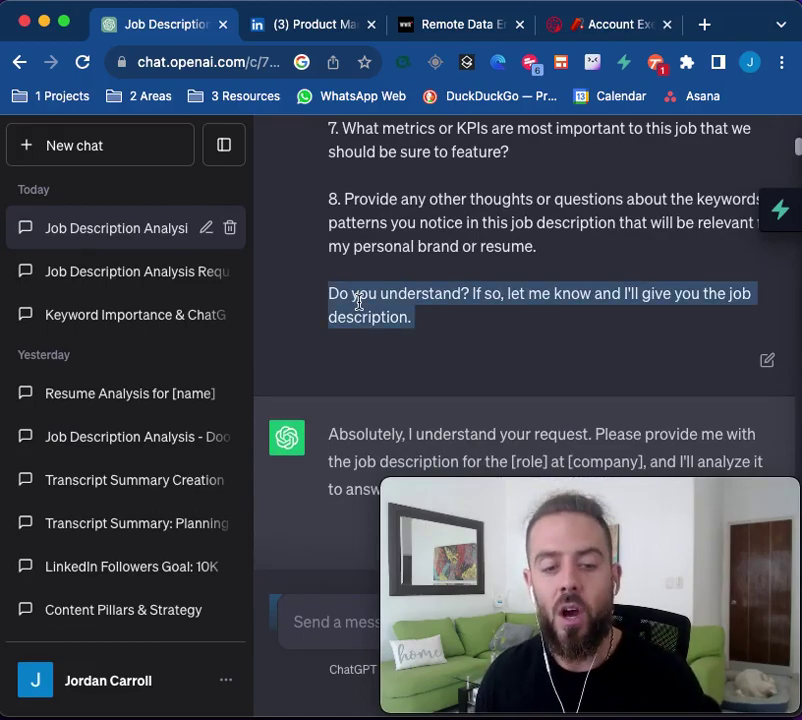
scroll(365, 296, "up", 3)
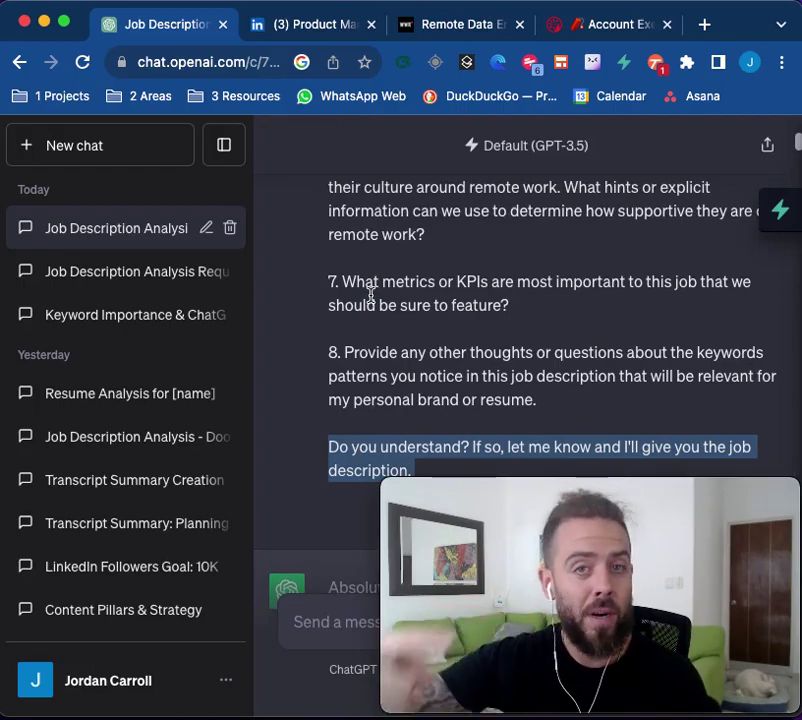
left_click(371, 293)
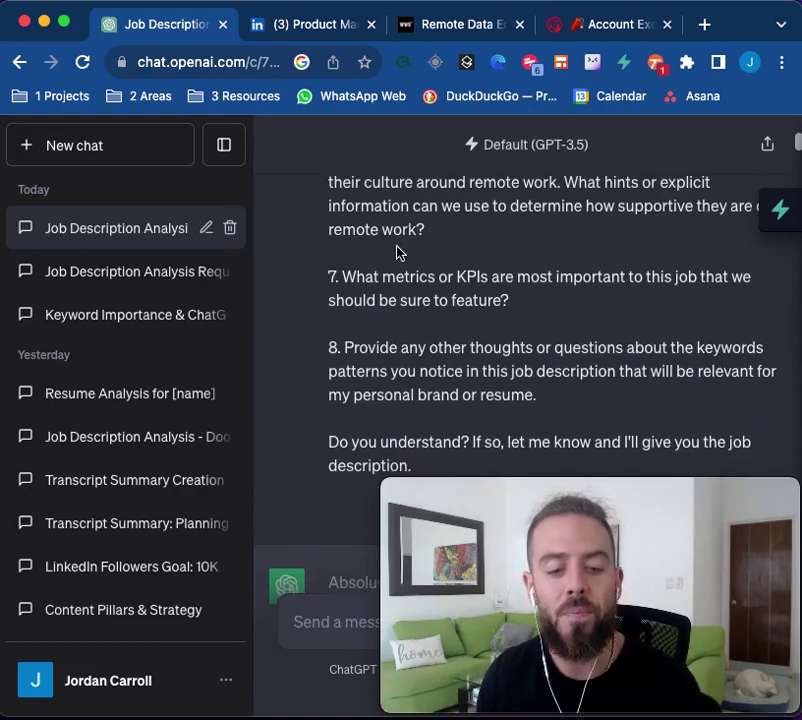
scroll(397, 250, "down", 1)
scroll(397, 244, "up", 5)
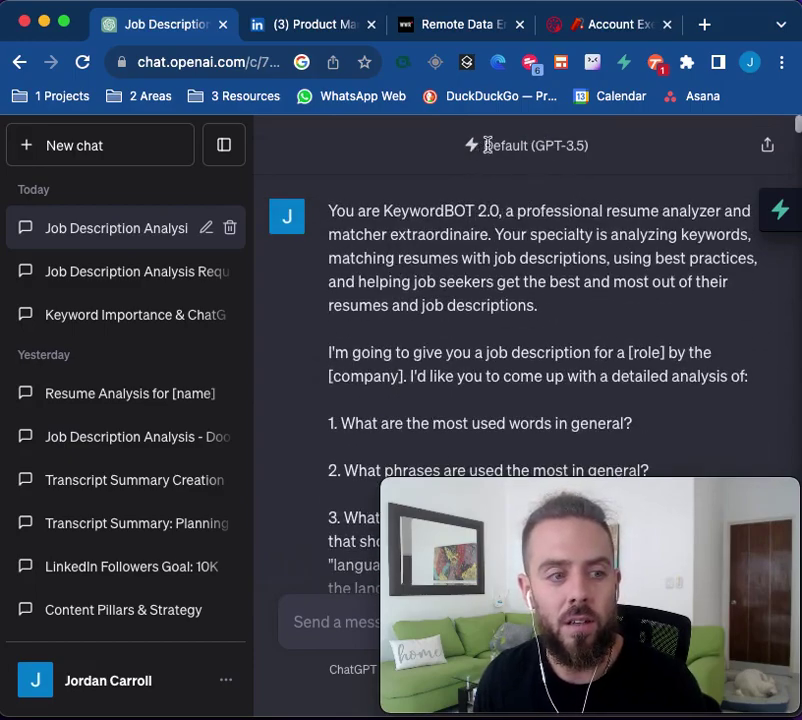
left_click_drag(487, 145, 625, 172)
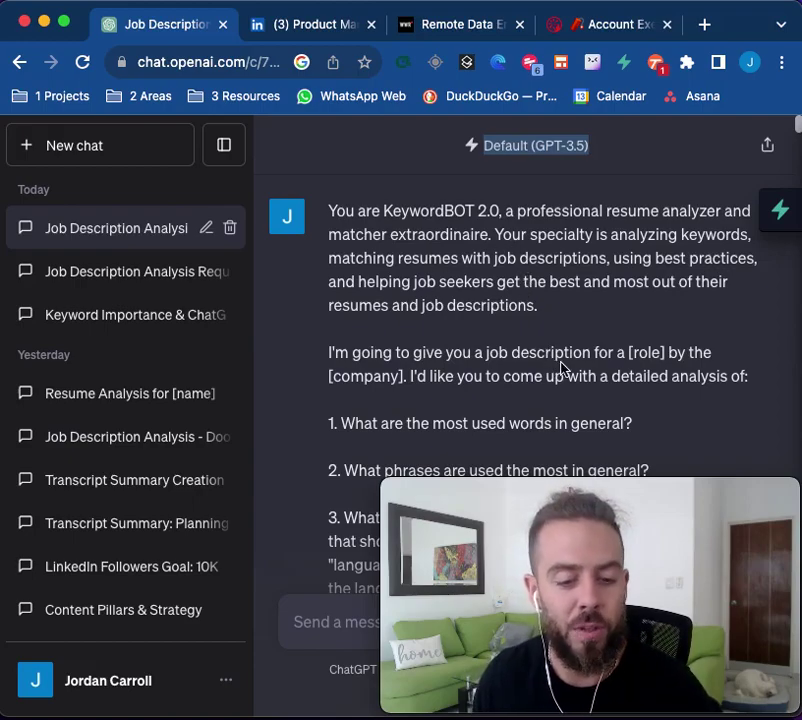
scroll(551, 340, "down", 2)
scroll(551, 343, "down", 10)
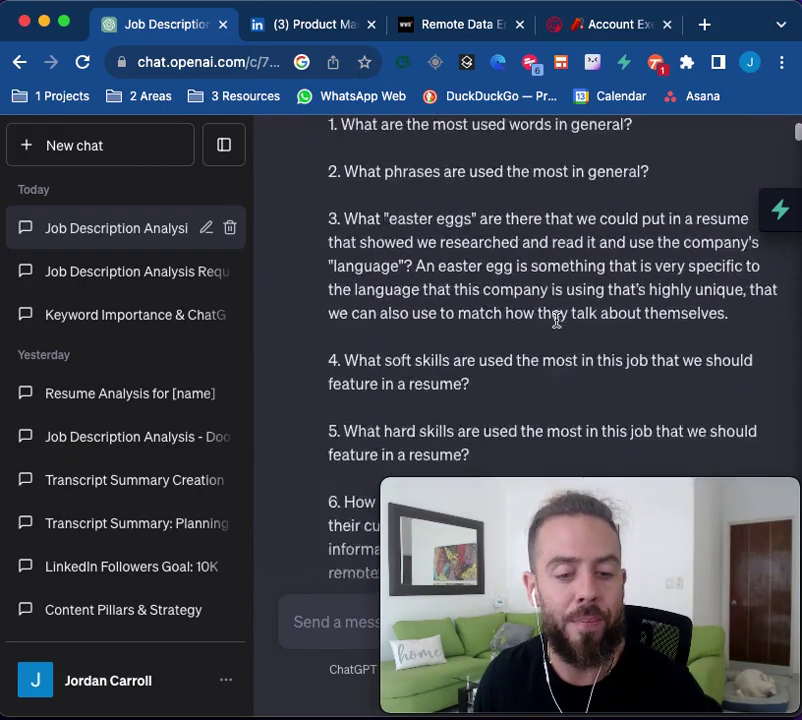
scroll(540, 300, "down", 3)
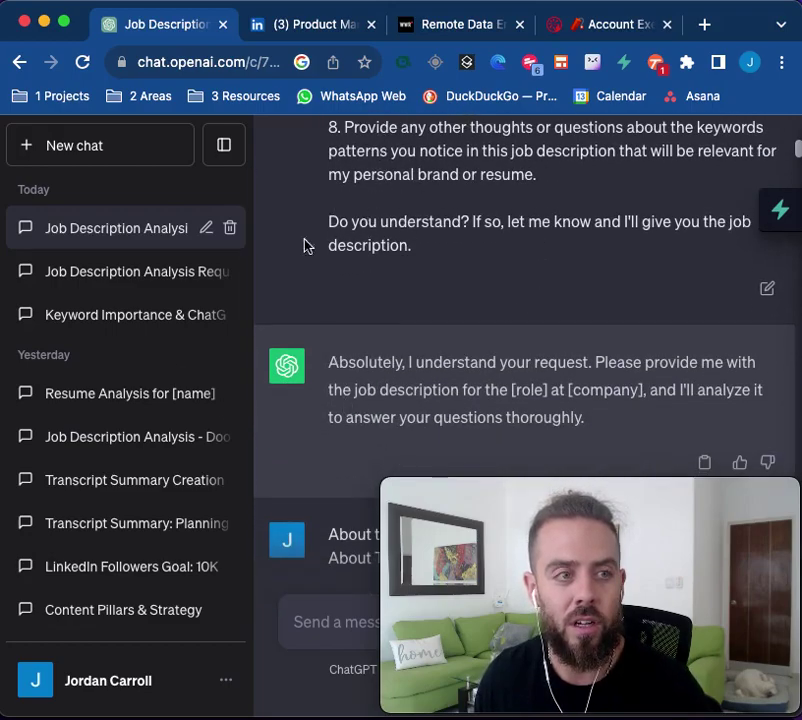
Step: Glance at the DoorDash posting on LinkedIn, then at the ChatGPT job description conversation
left_click(312, 28)
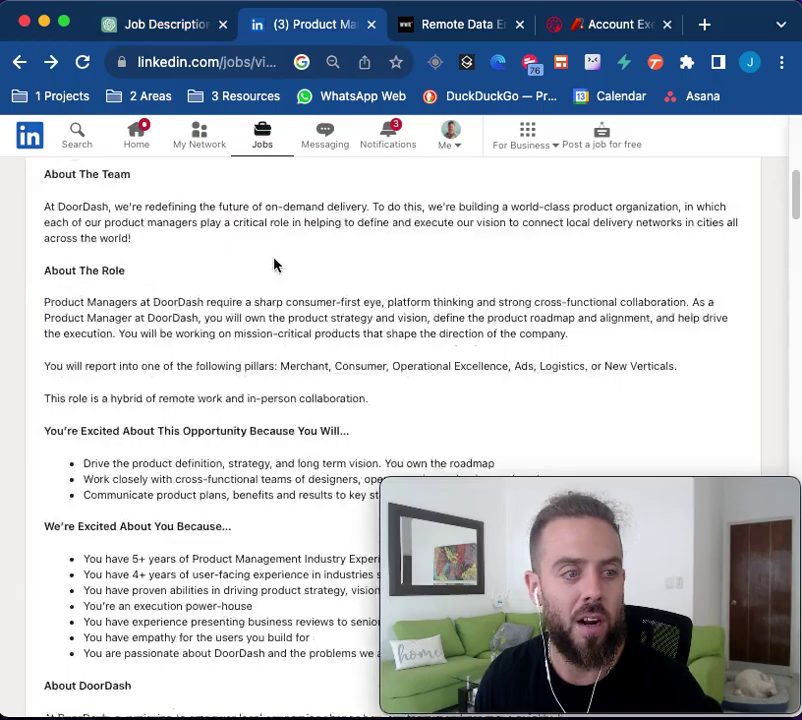
scroll(306, 286, "up", 10)
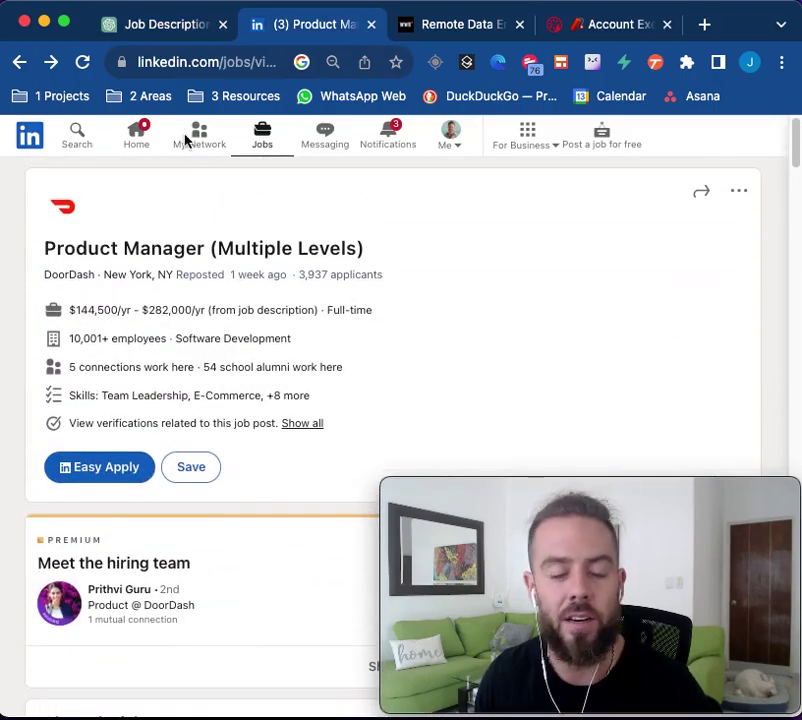
left_click(183, 24)
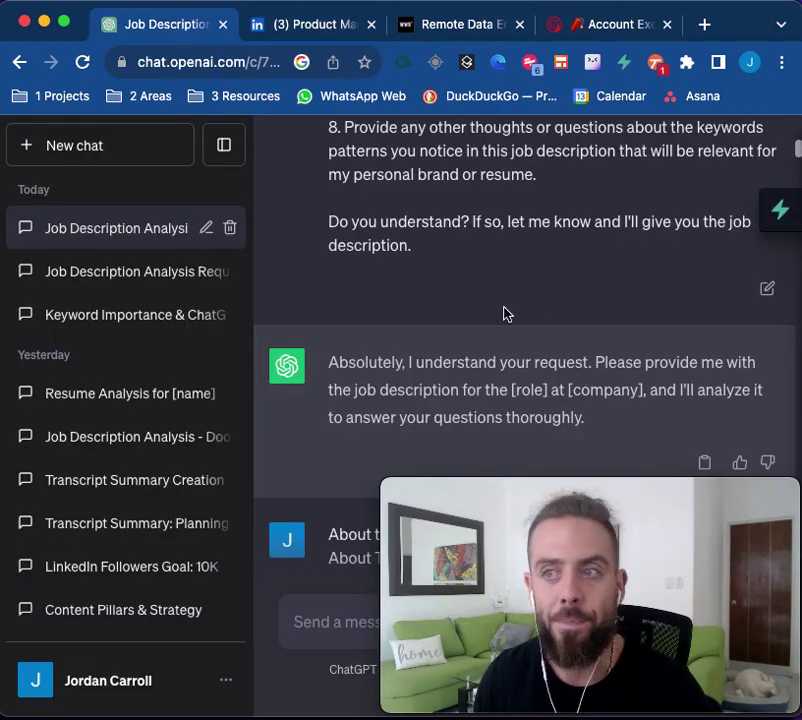
scroll(505, 314, "down", 3)
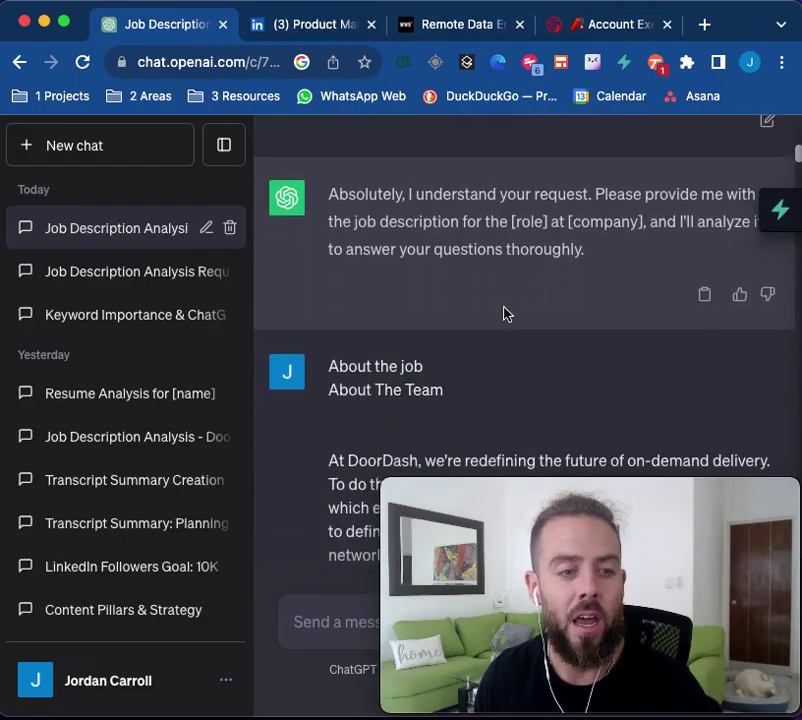
Step: Read the DoorDash posting down to its Compensation section, then return to the ChatGPT chat
left_click(280, 24)
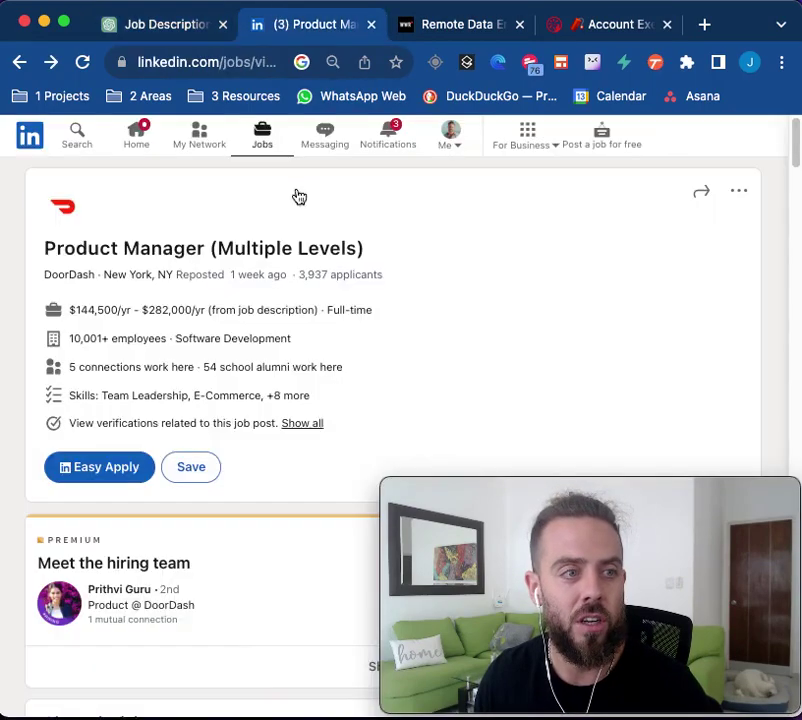
scroll(107, 331, "down", 3)
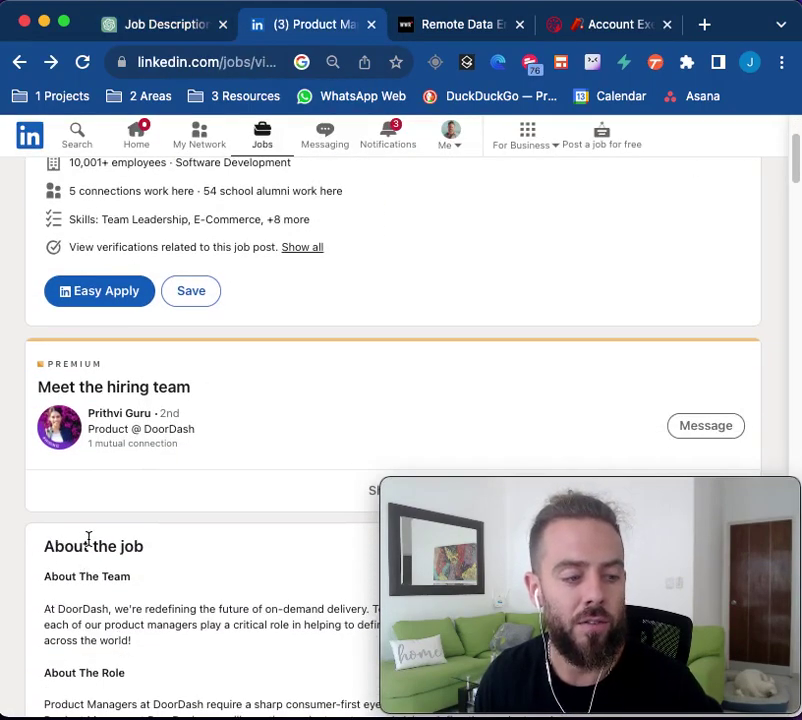
scroll(88, 538, "down", 15)
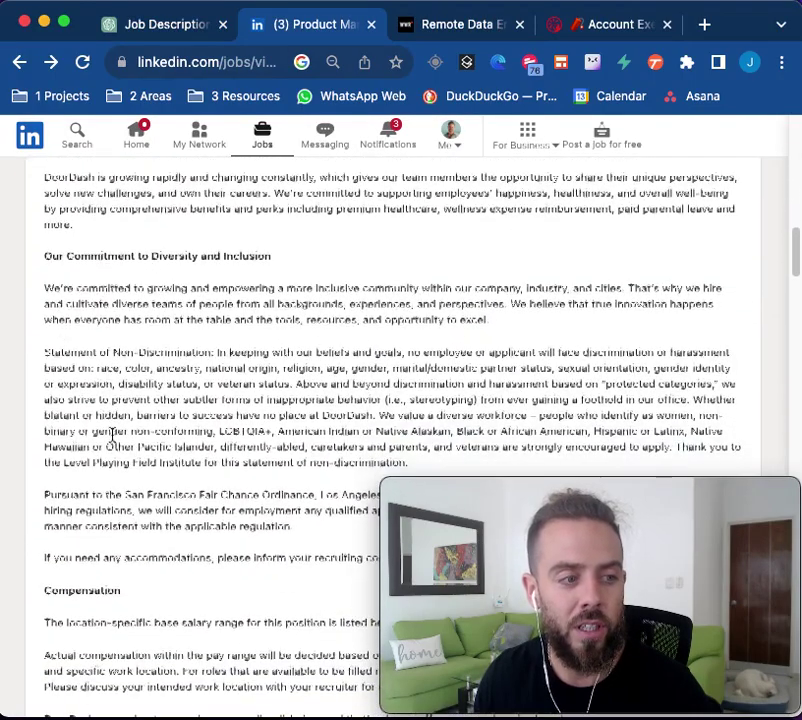
left_click_drag(22, 258, 286, 270)
scroll(19, 407, "down", 3)
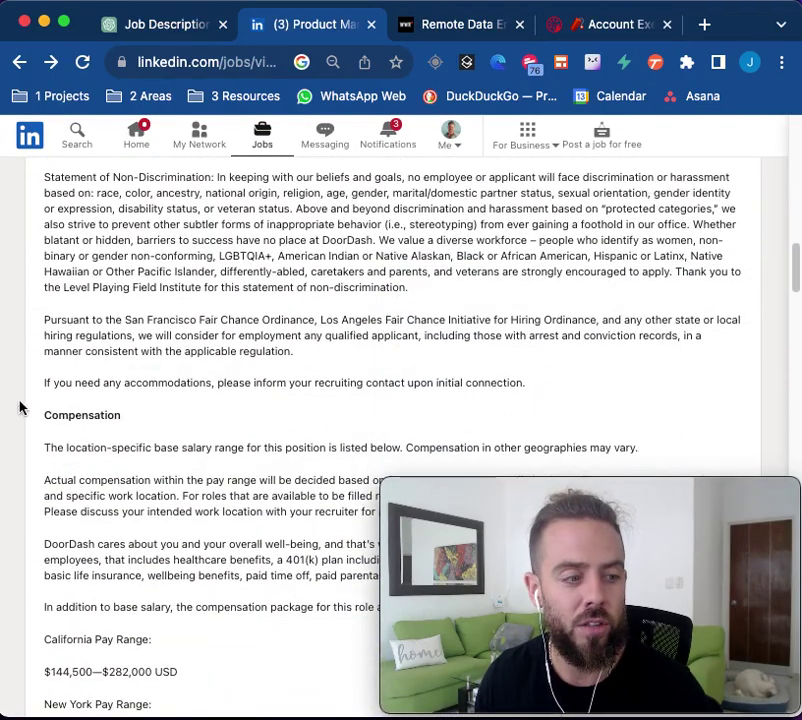
left_click_drag(19, 407, 122, 430)
left_click(122, 430)
left_click(174, 25)
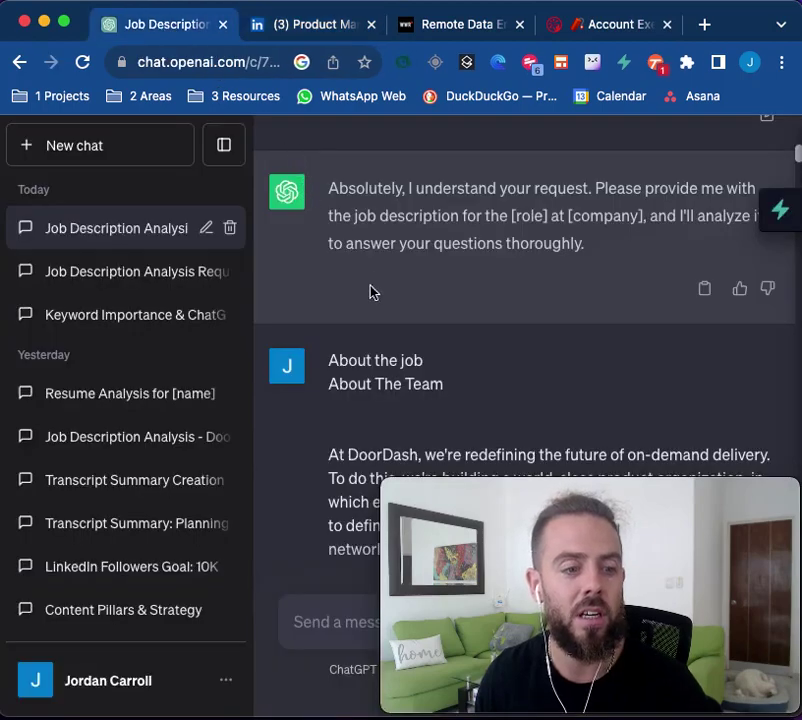
scroll(378, 306, "down", 3)
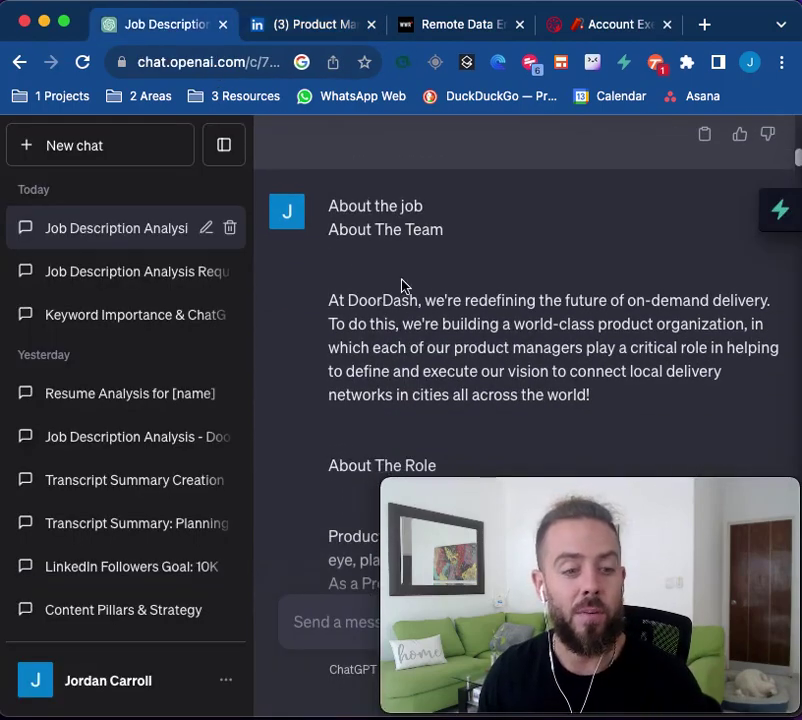
scroll(405, 287, "up", 3)
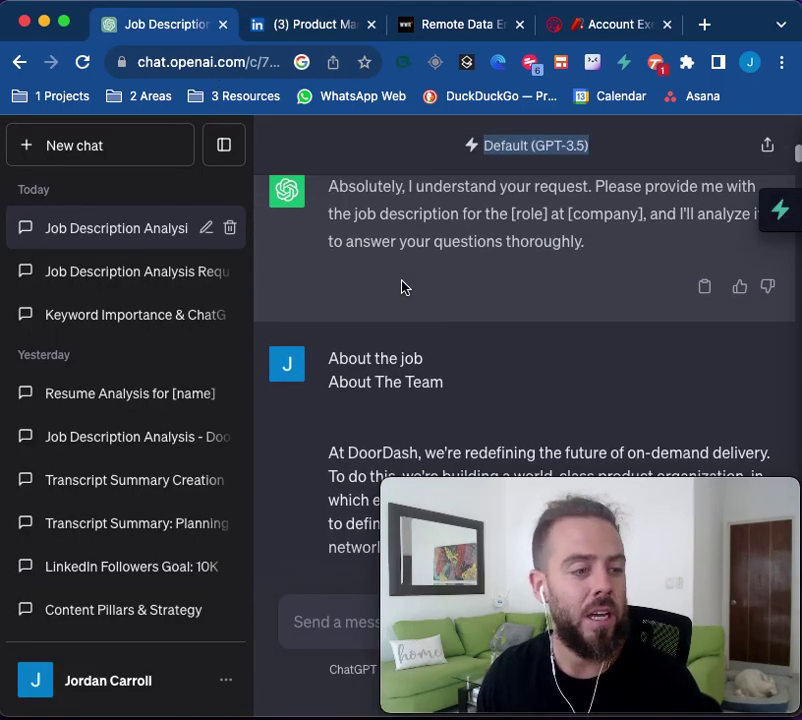
Step: Open yesterday's 'Job Description Analysis - Doo…' chat and scroll to its most used words list
left_click(124, 447)
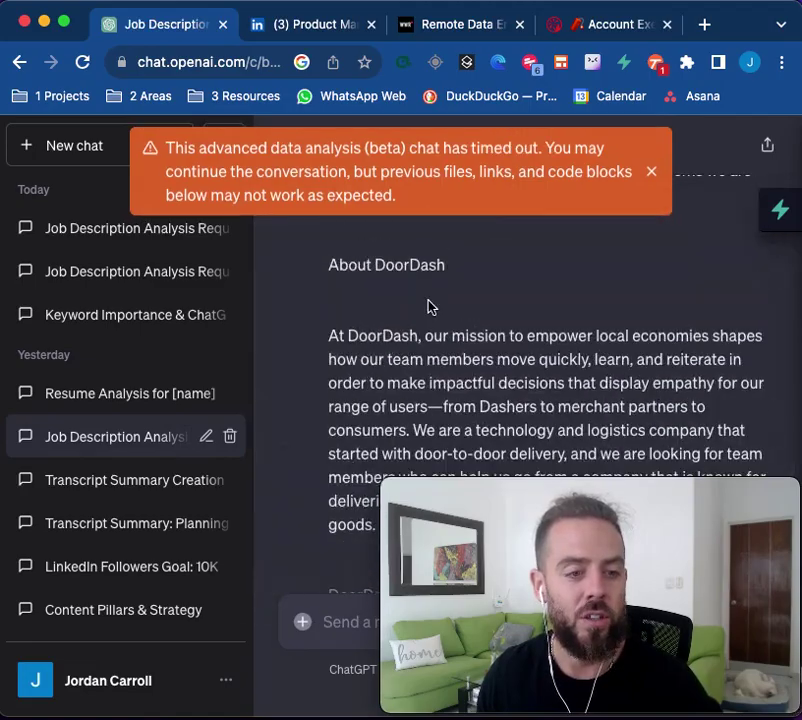
scroll(430, 305, "up", 15)
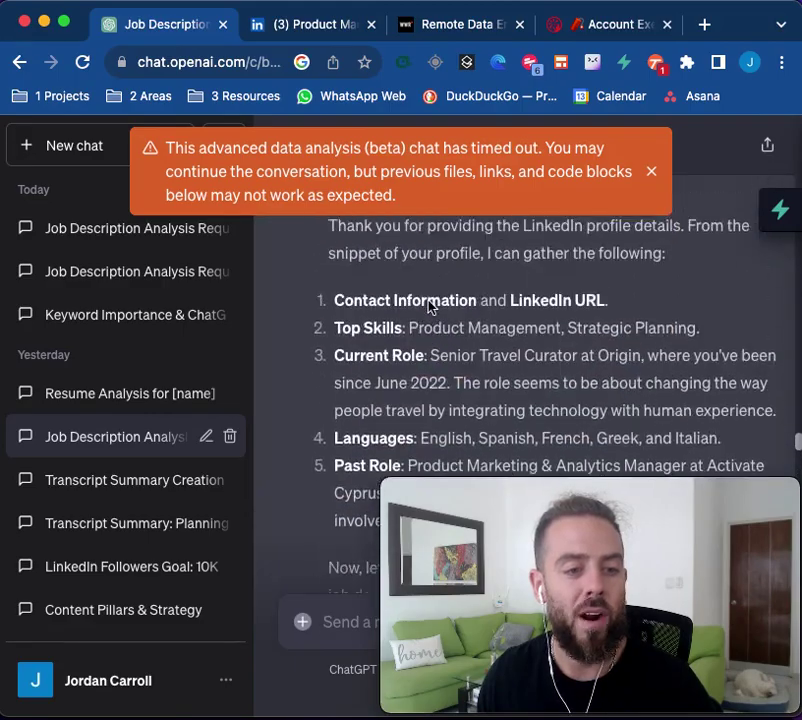
scroll(430, 305, "up", 20)
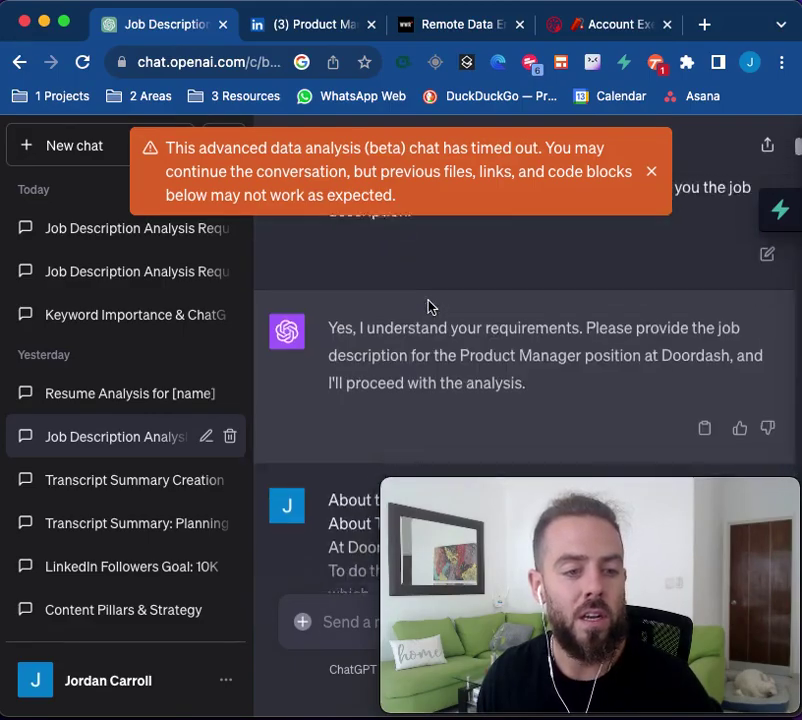
scroll(430, 305, "down", 20)
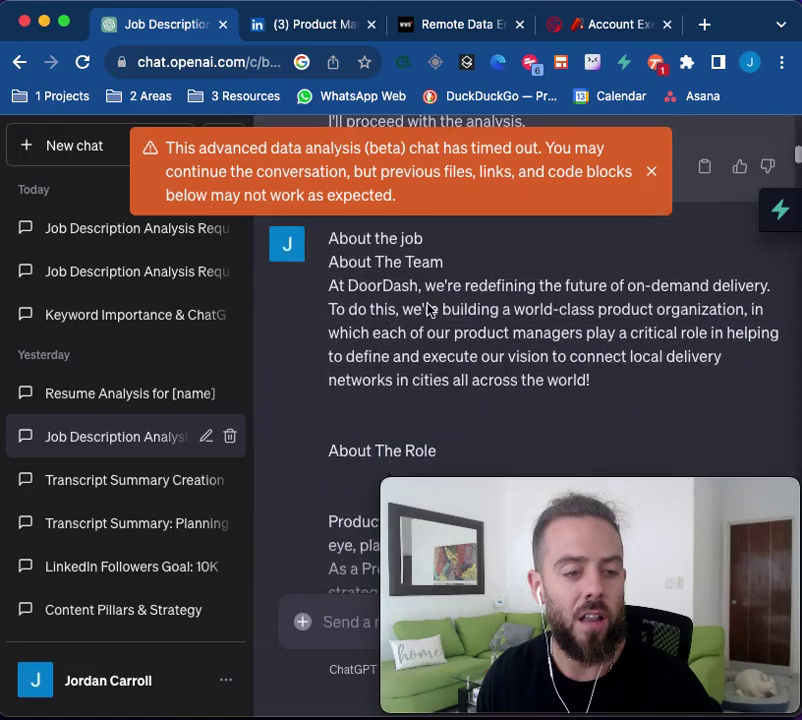
scroll(428, 310, "down", 15)
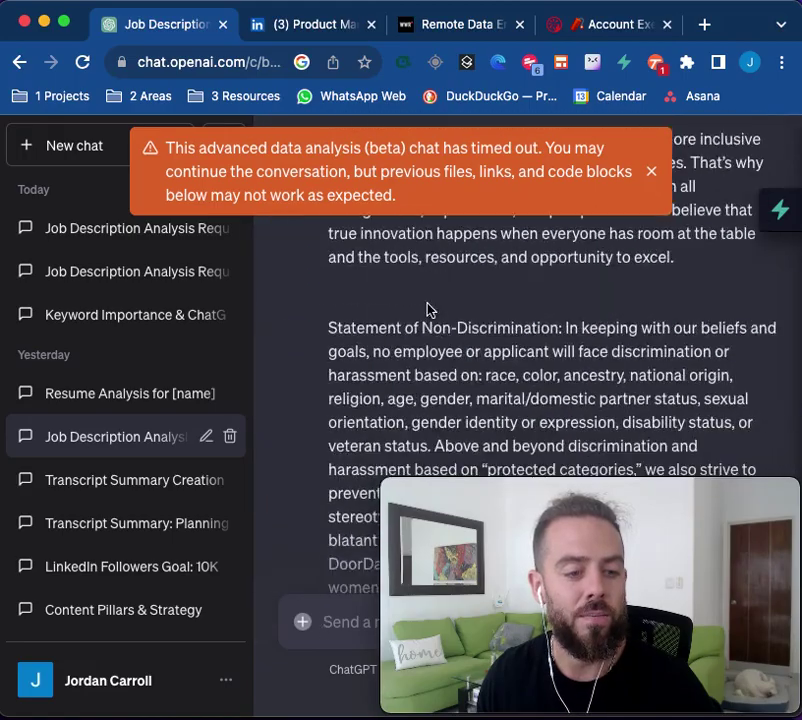
scroll(430, 310, "up", 10)
scroll(430, 310, "down", 15)
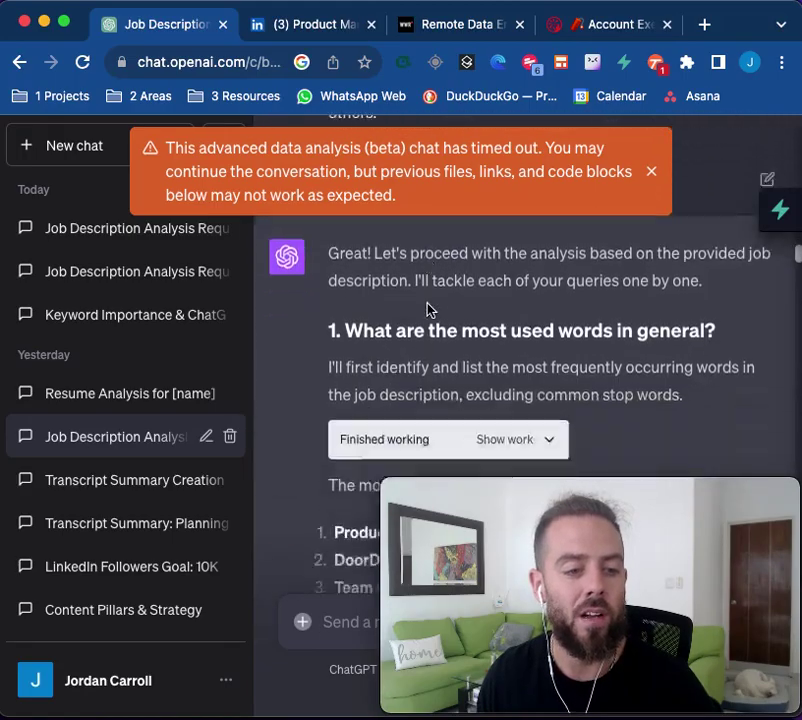
scroll(427, 304, "down", 1)
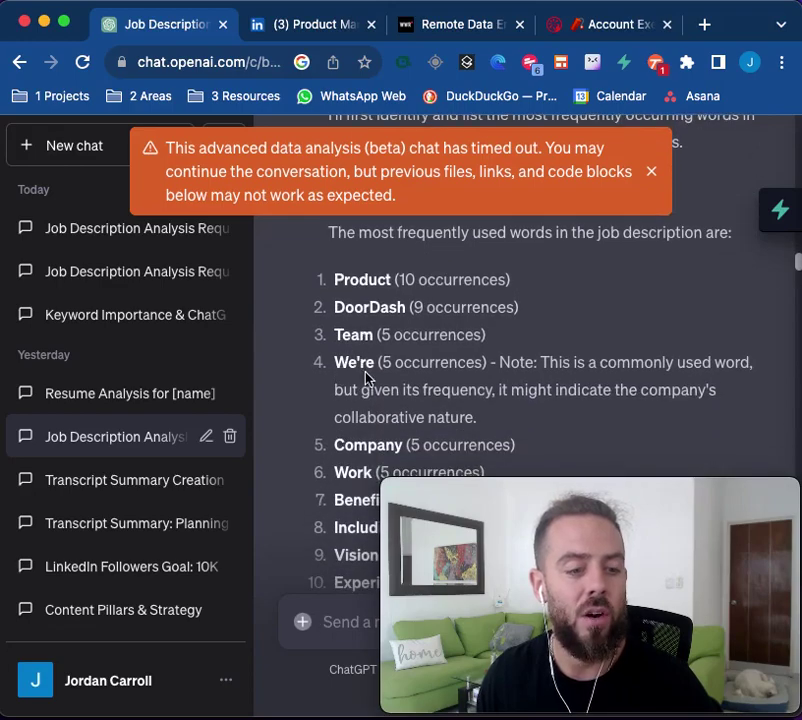
scroll(366, 377, "down", 5)
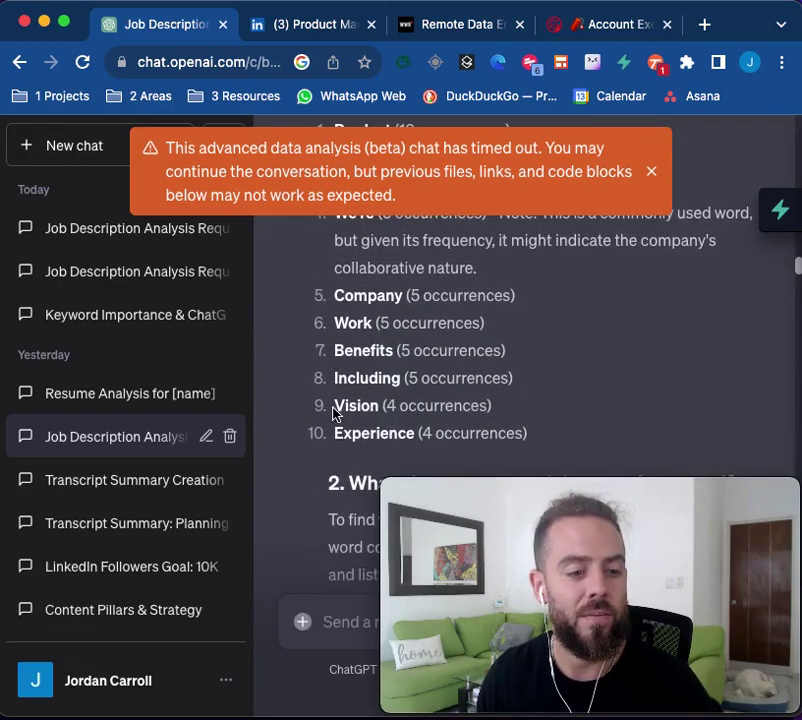
Step: Highlight the listed words Vision, Experience, Including and Work in the ranking
left_click_drag(334, 406, 377, 406)
left_click(363, 378)
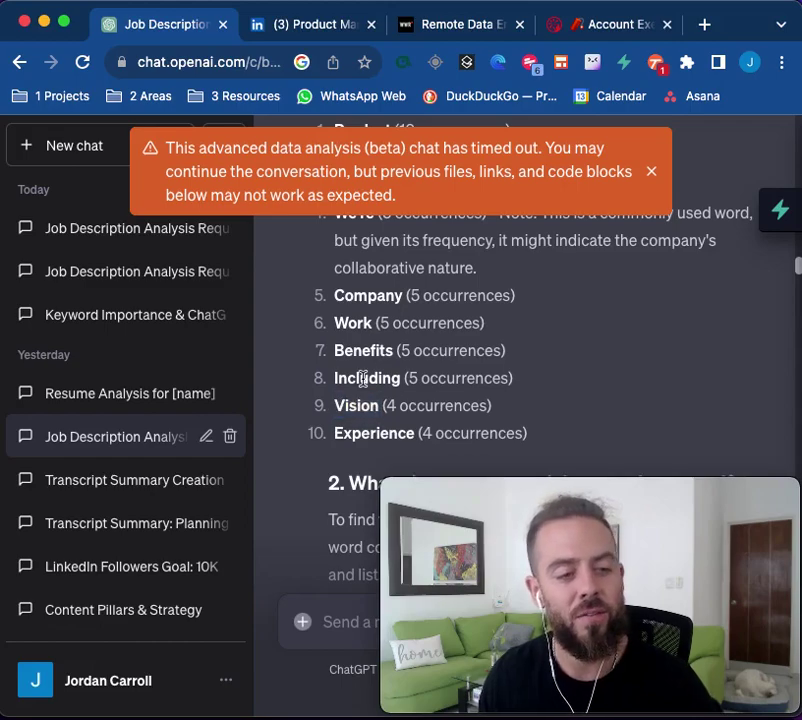
double_click(368, 432)
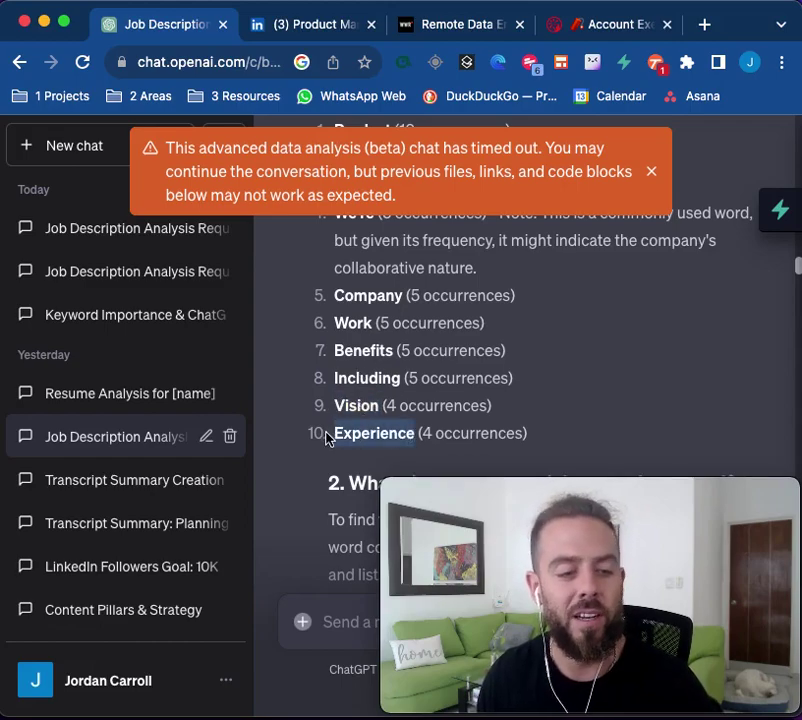
double_click(353, 378)
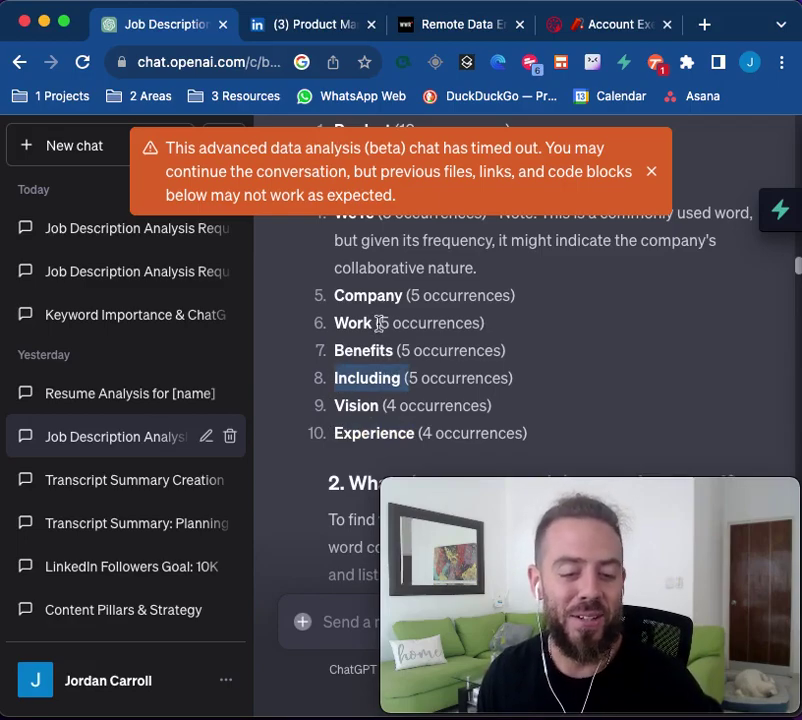
double_click(340, 325)
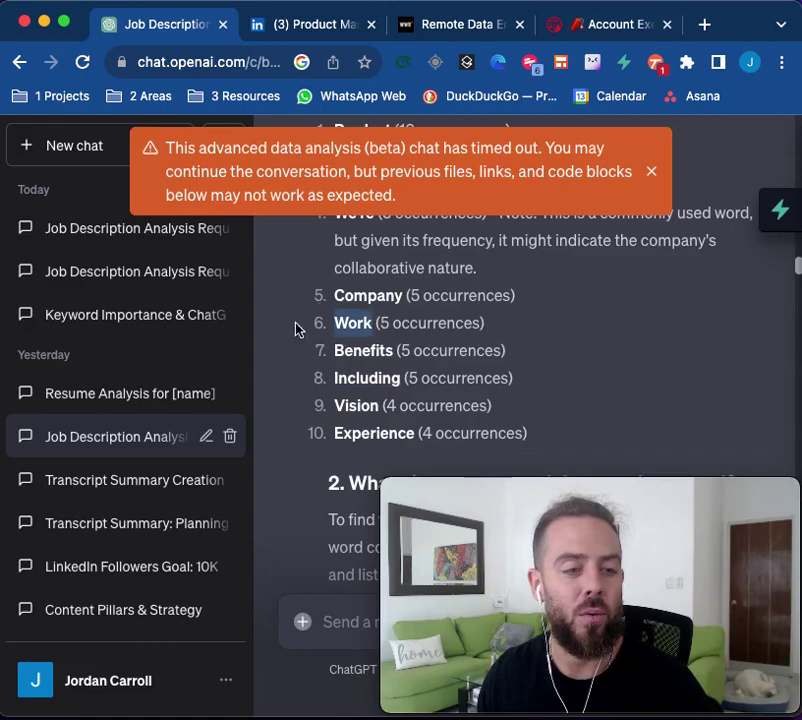
scroll(401, 308, "up", 1)
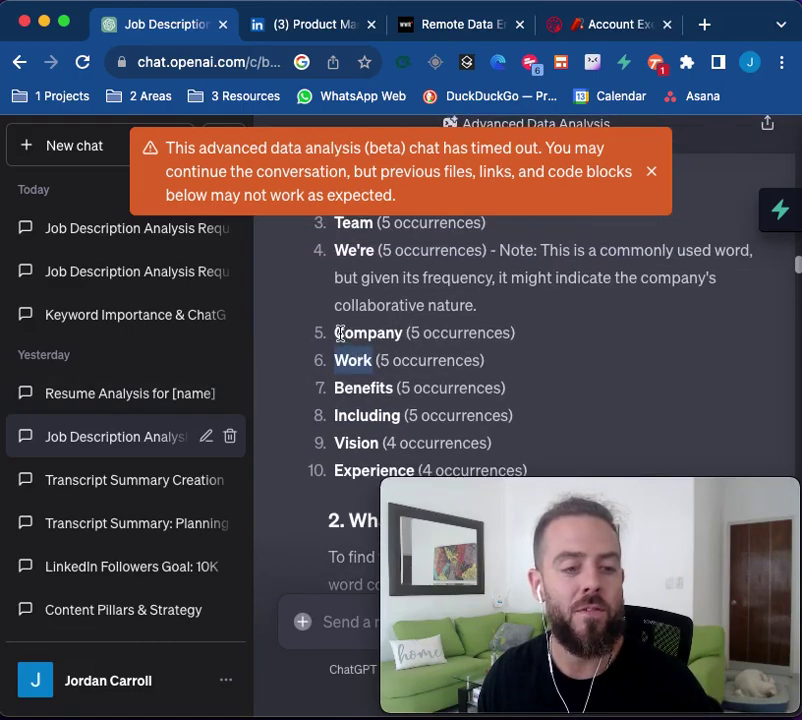
Step: Open today's first 'Job Description Analysis' chat and dismiss the orange timed-out banner
left_click(95, 236)
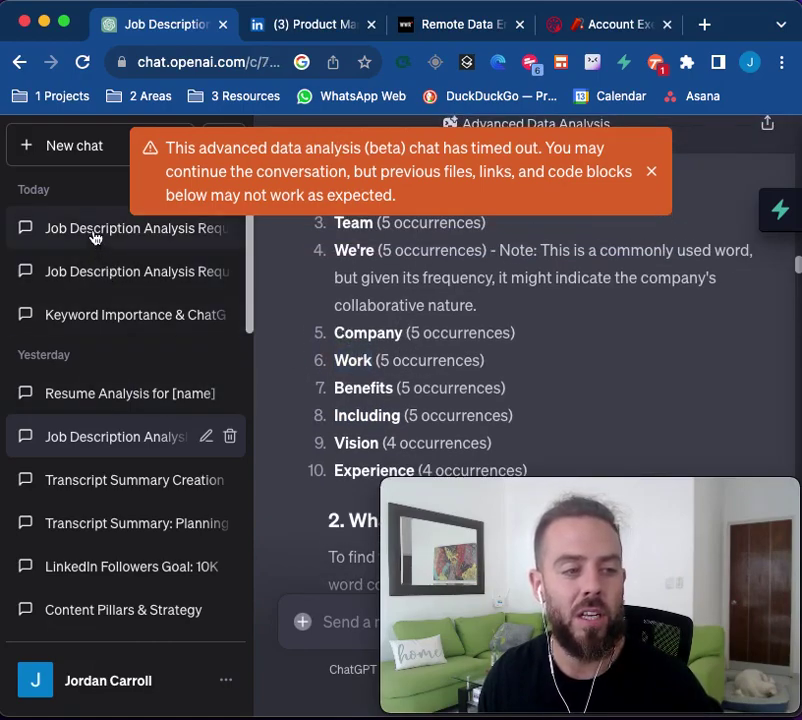
left_click(152, 236)
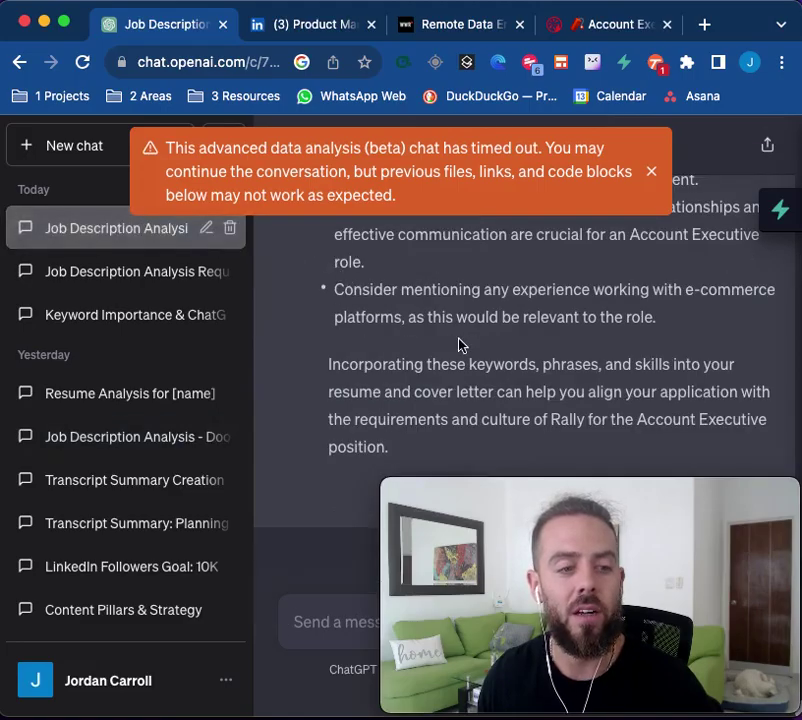
scroll(451, 354, "up", 10)
scroll(453, 355, "down", 10)
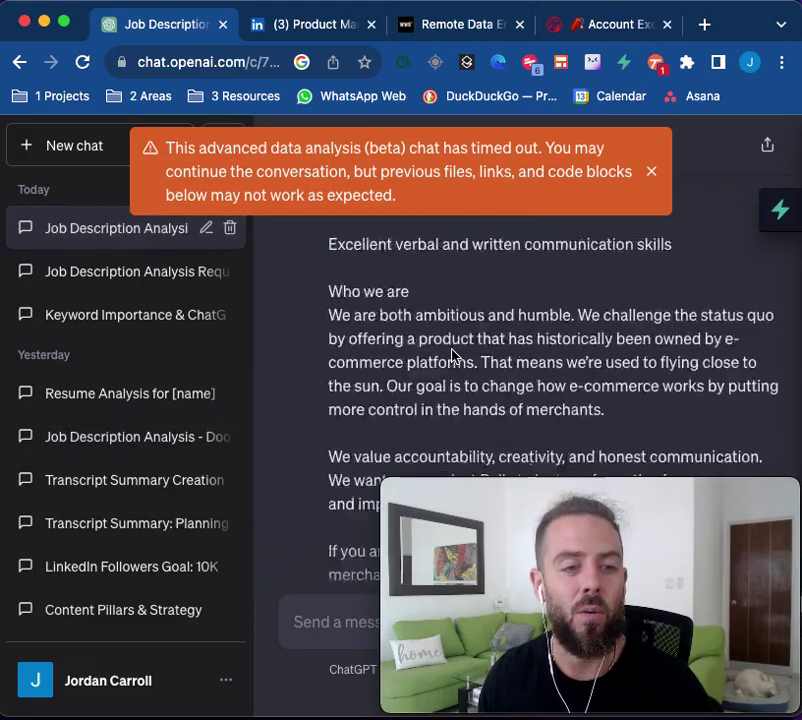
scroll(455, 355, "up", 20)
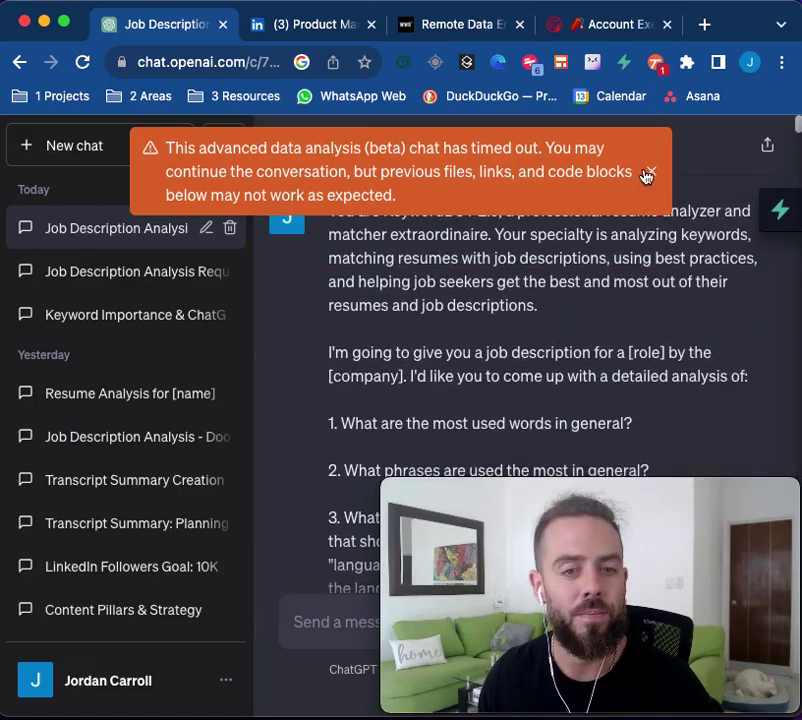
left_click(646, 176)
Step: Scroll to the reply listing Product, Strategy, Vision and Roadmap as most used words
scroll(430, 326, "down", 3)
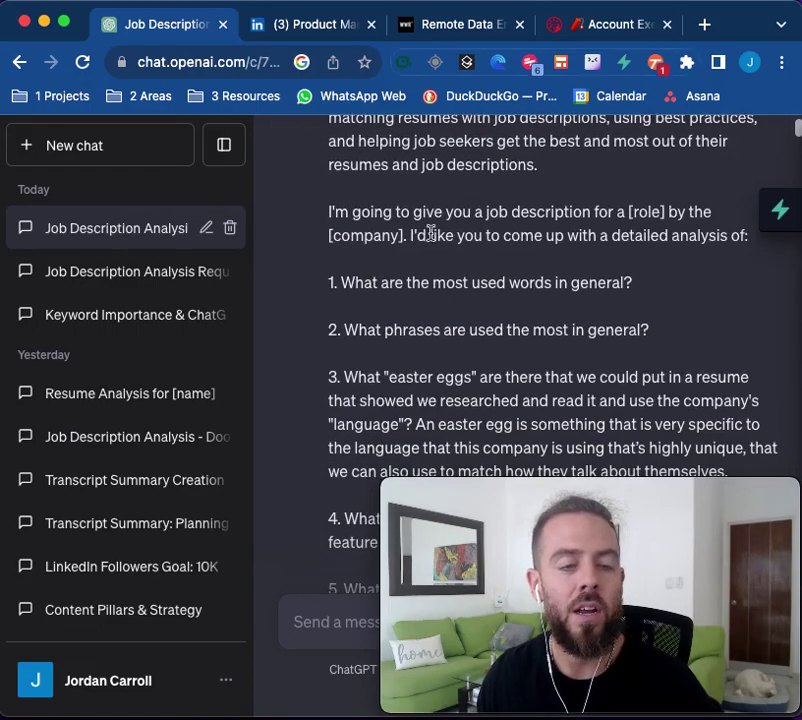
scroll(421, 274, "down", 10)
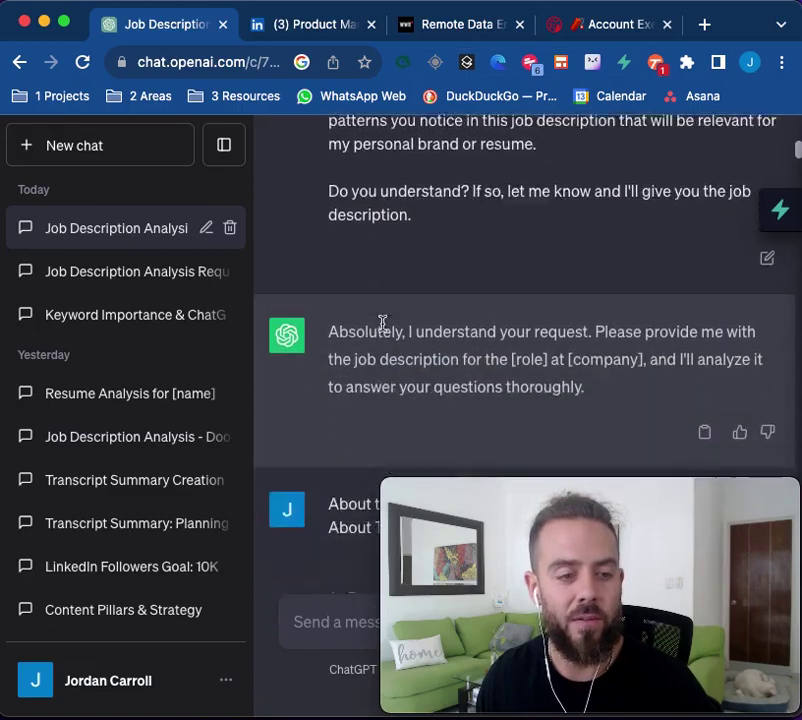
scroll(382, 322, "down", 12)
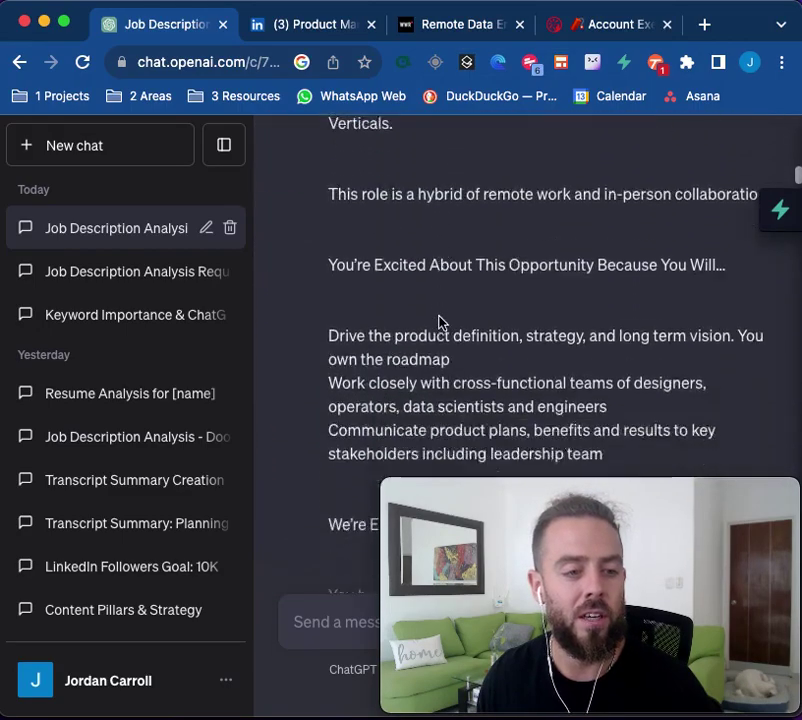
scroll(438, 322, "down", 10)
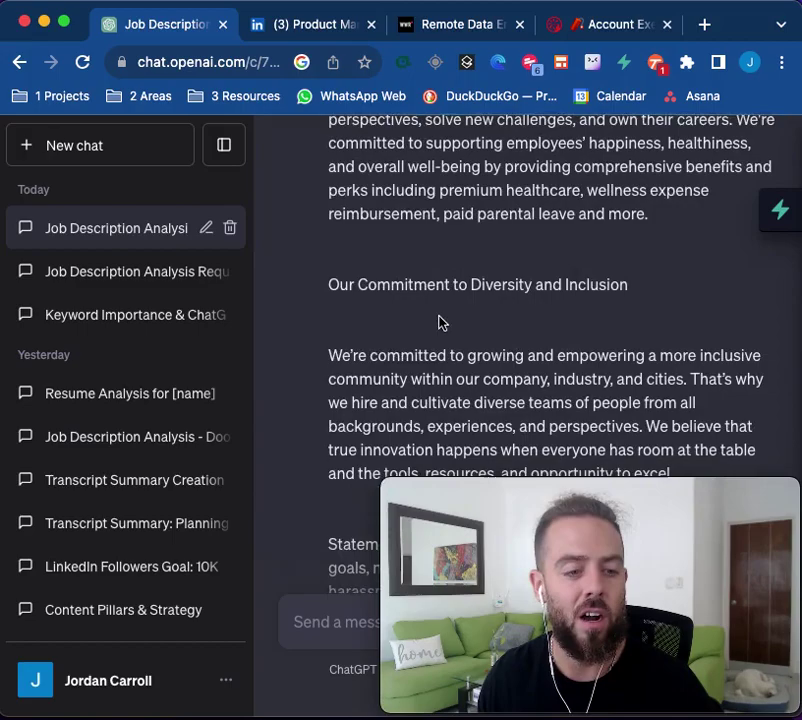
scroll(438, 322, "down", 12)
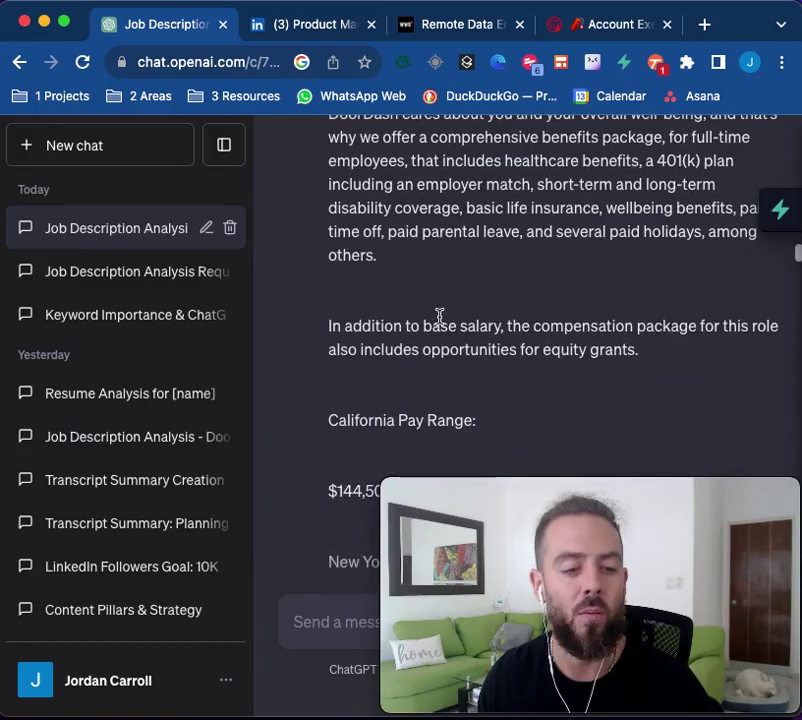
scroll(439, 316, "down", 7)
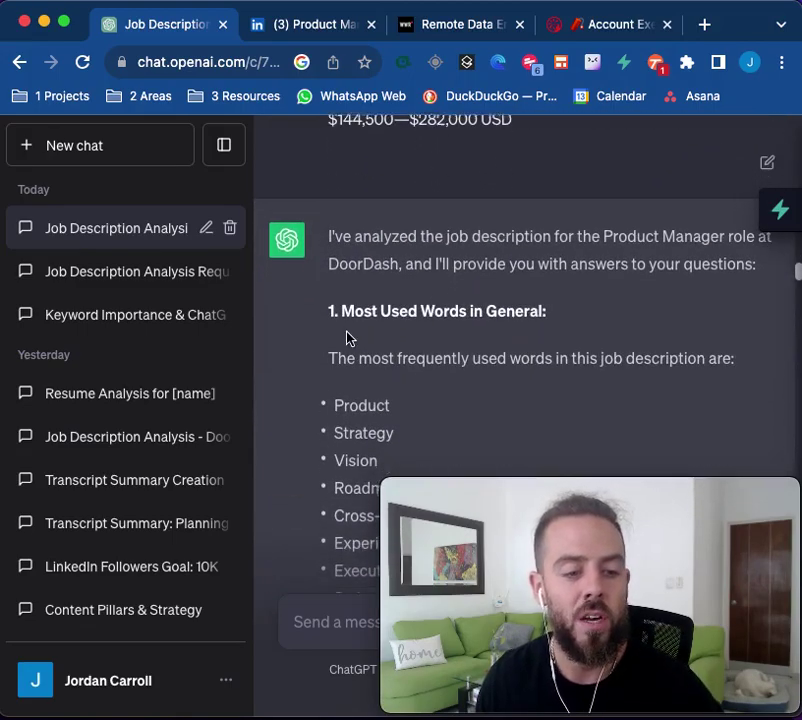
scroll(350, 320, "down", 2)
left_click_drag(353, 297, 610, 321)
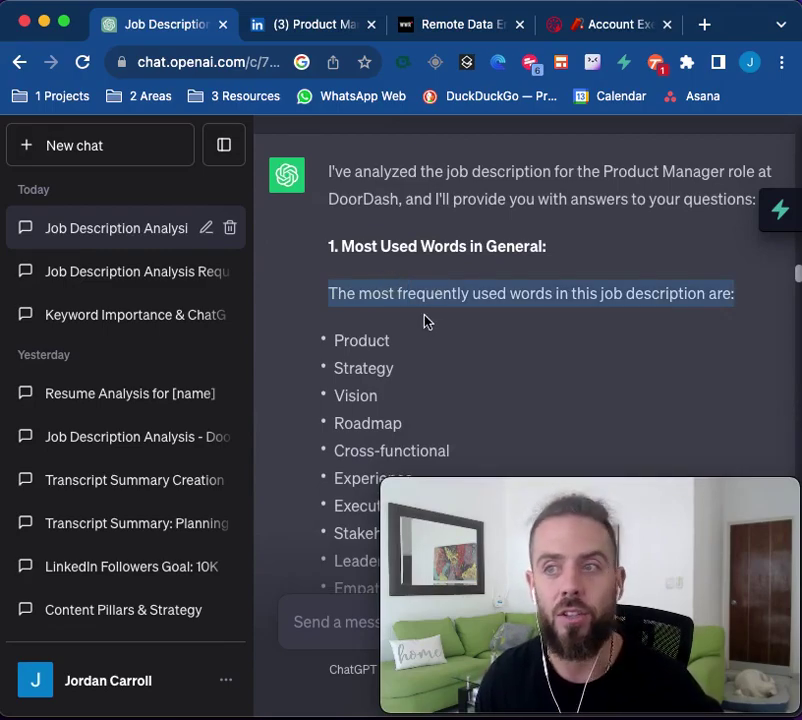
scroll(400, 305, "down", 3)
left_click_drag(324, 191, 462, 333)
scroll(452, 316, "down", 1)
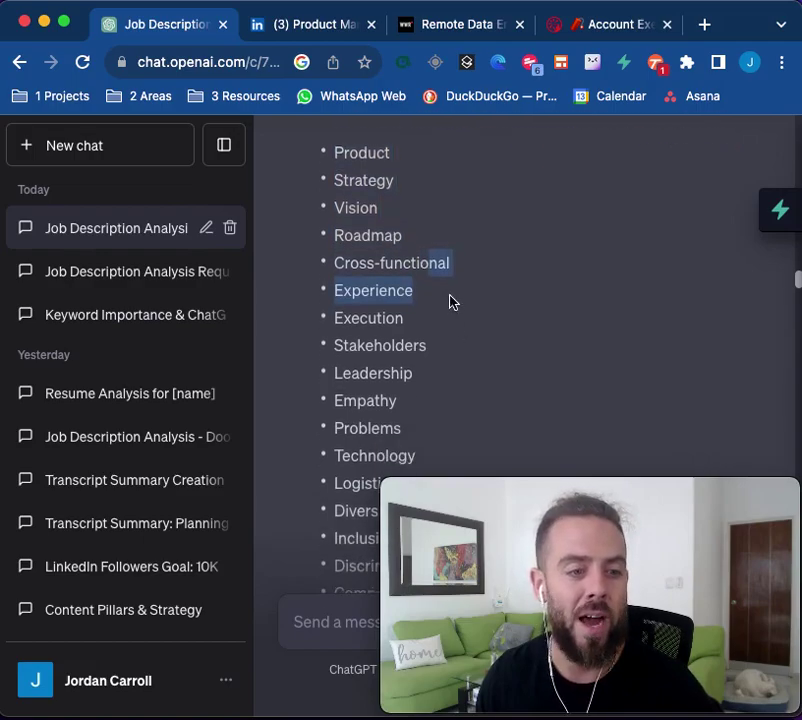
left_click_drag(325, 142, 404, 369)
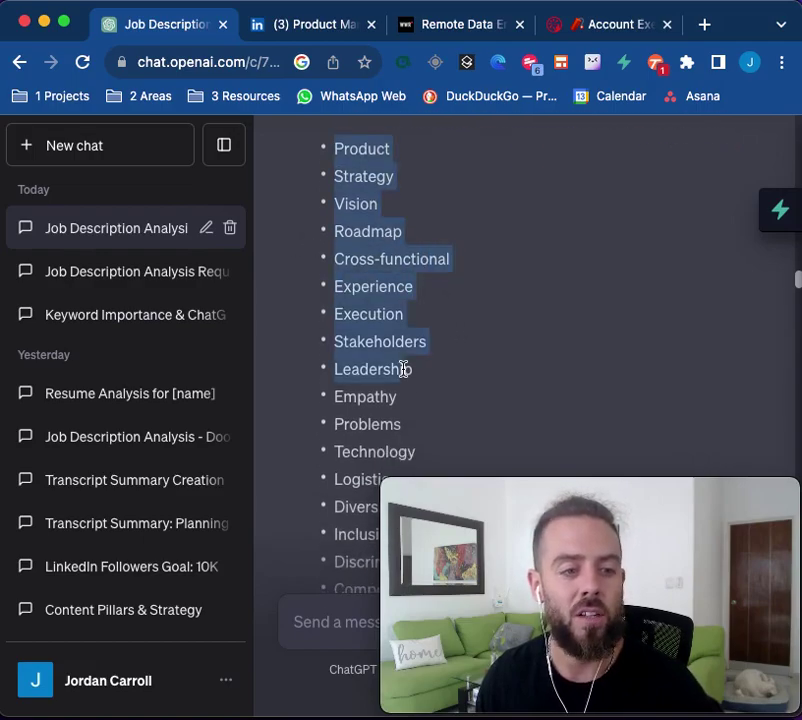
left_click(369, 310)
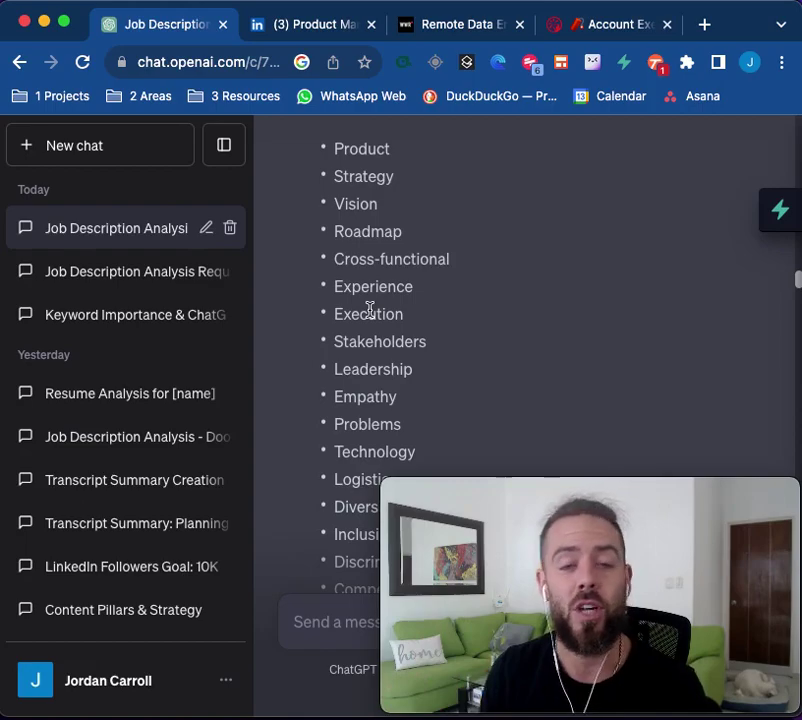
scroll(369, 310, "down", 3)
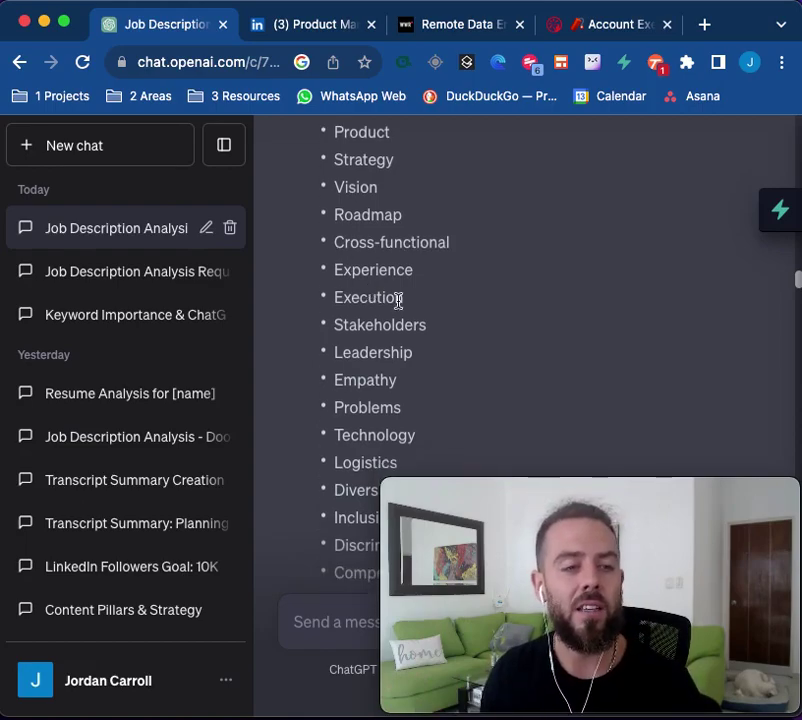
scroll(378, 258, "down", 2)
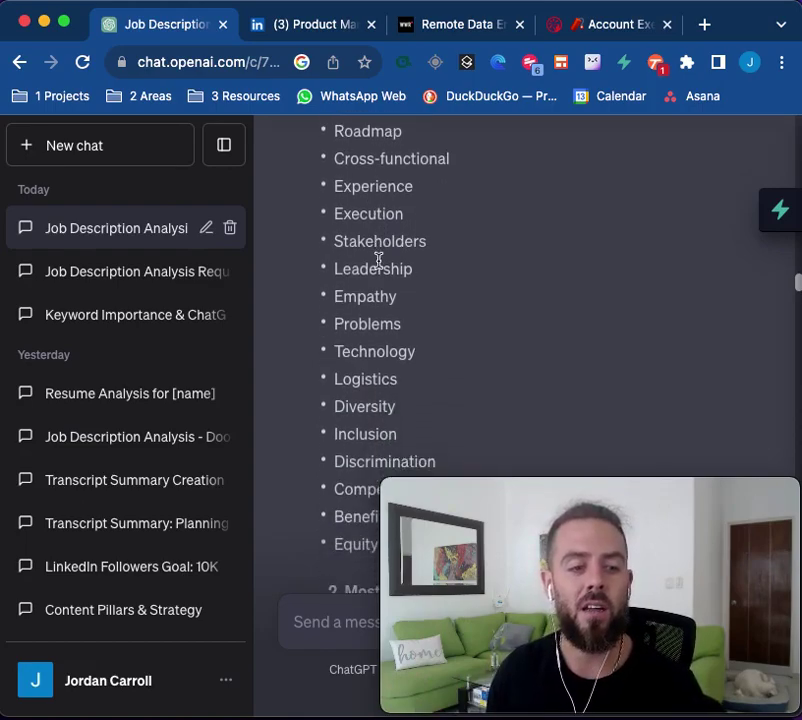
left_click_drag(430, 424, 360, 227)
left_click(318, 391)
scroll(367, 340, "up", 10)
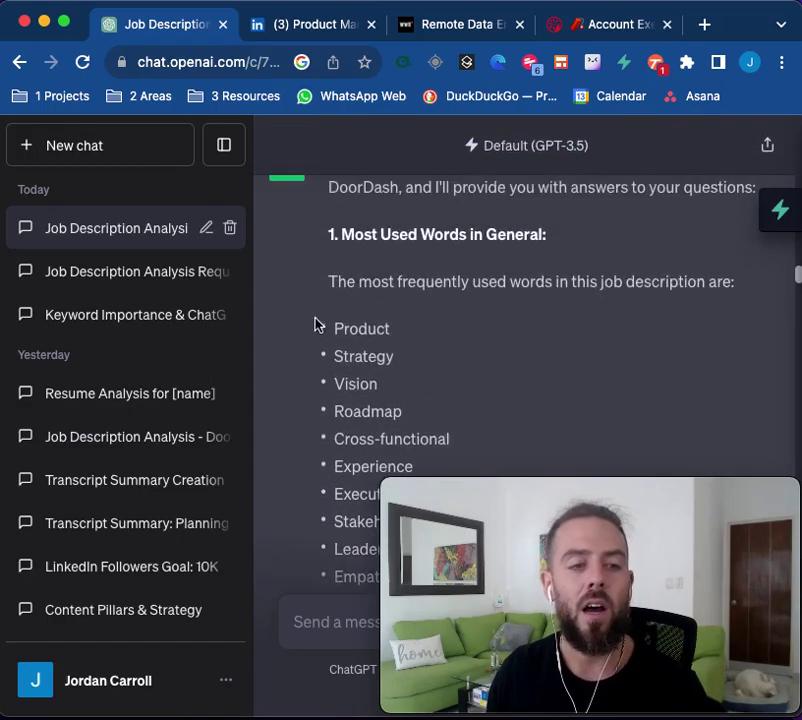
left_click_drag(314, 325, 356, 353)
scroll(420, 290, "down", 1)
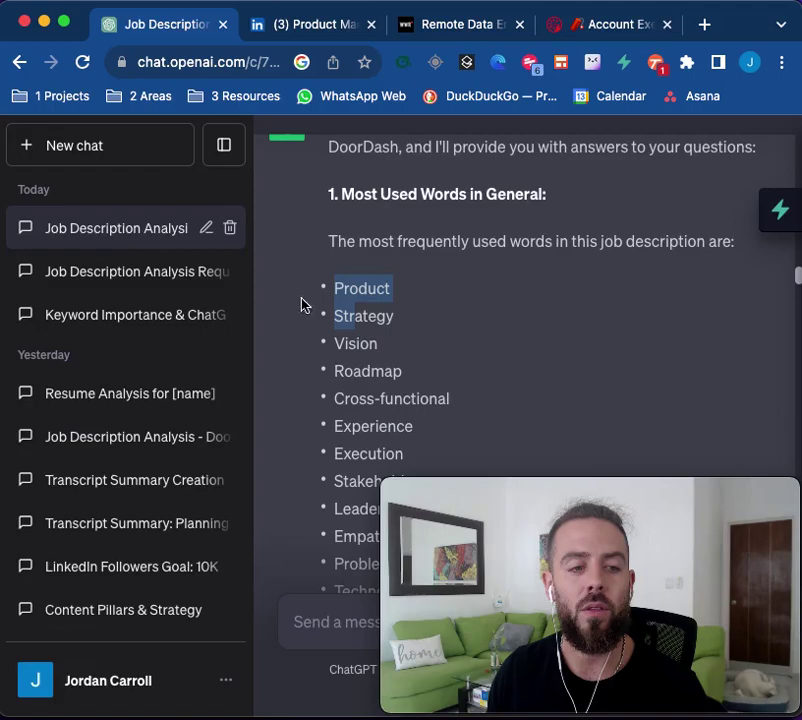
left_click_drag(329, 147, 490, 256)
left_click(458, 277)
scroll(456, 278, "down", 5)
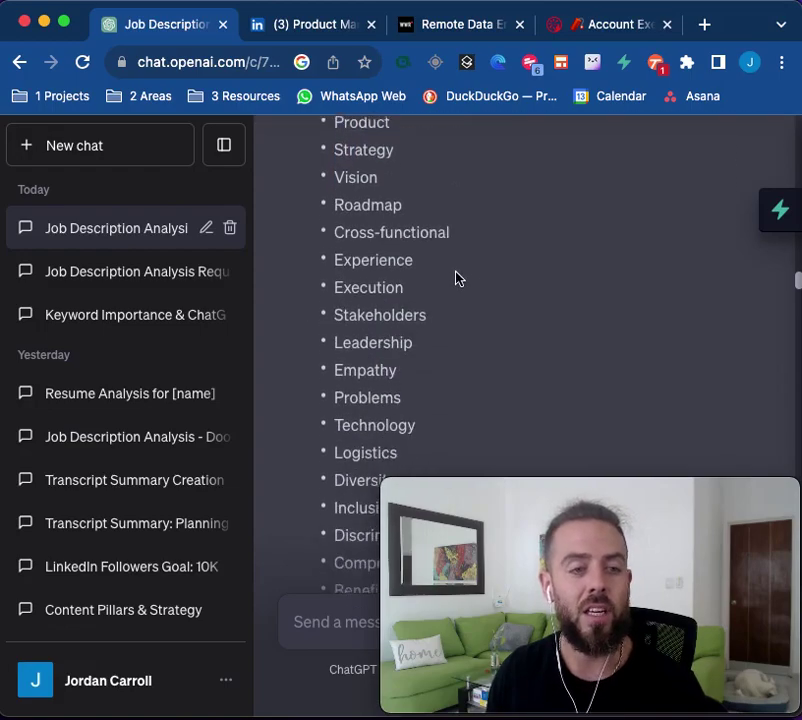
scroll(456, 278, "down", 10)
scroll(455, 274, "up", 4)
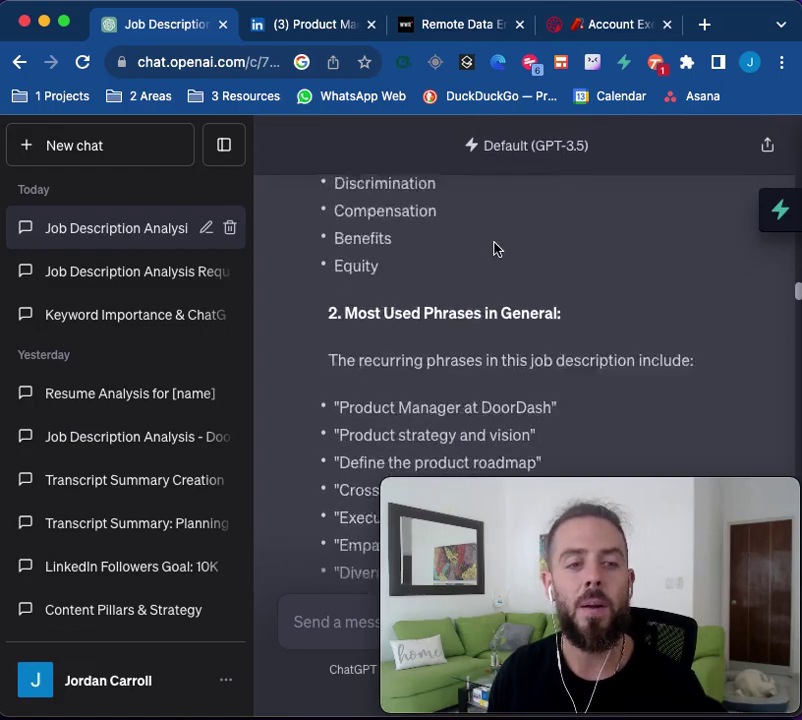
scroll(492, 250, "up", 5)
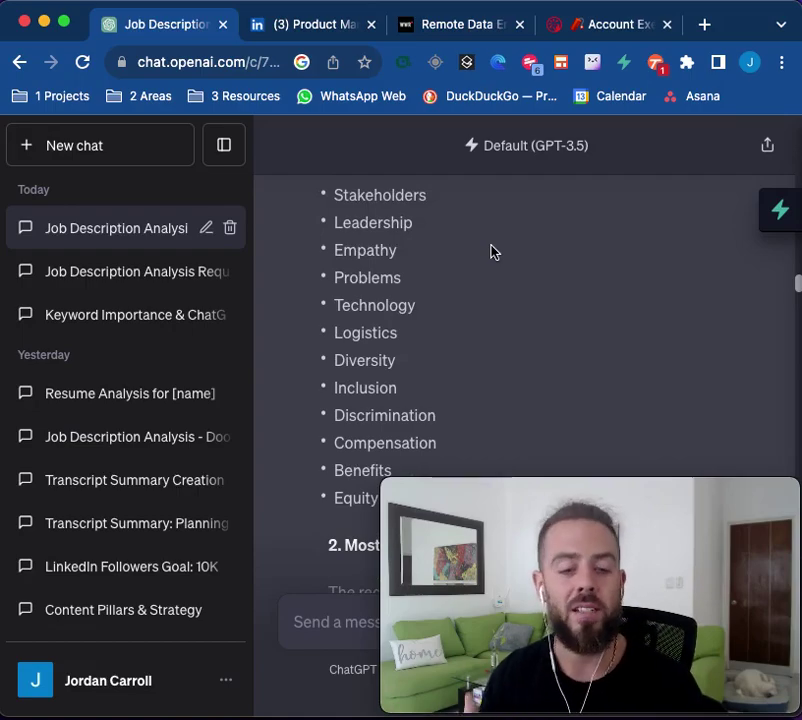
scroll(491, 252, "down", 8)
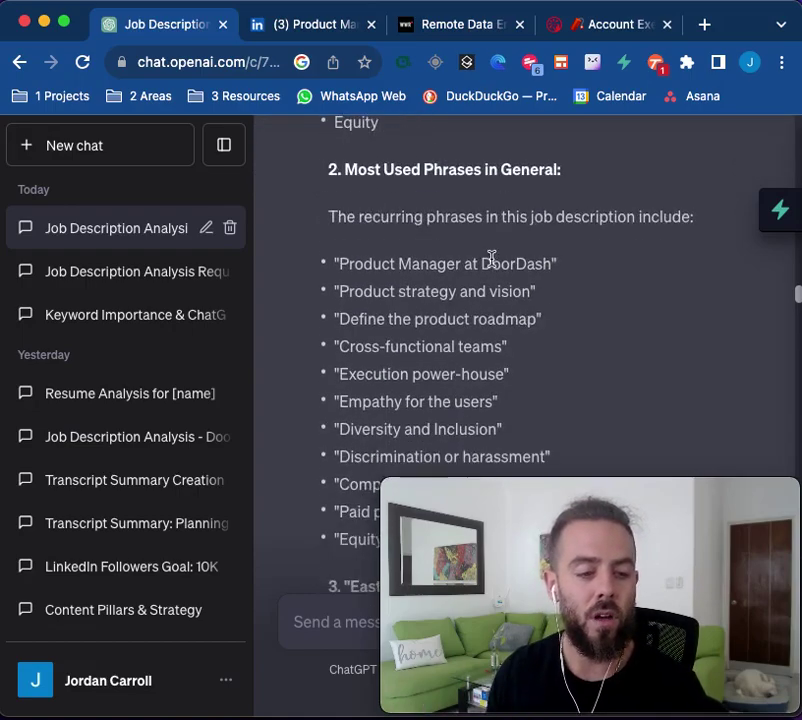
scroll(360, 240, "up", 8)
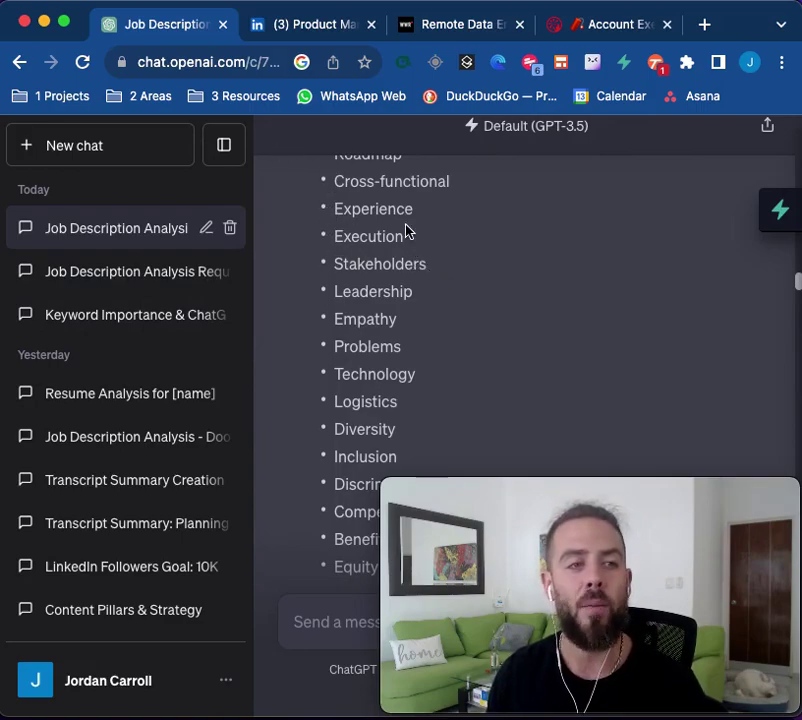
scroll(406, 232, "down", 1)
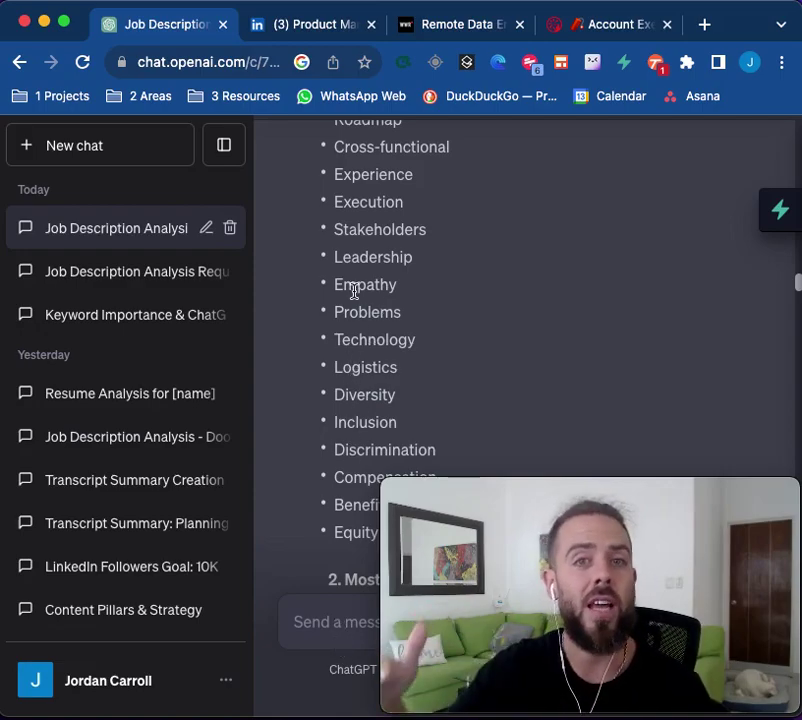
scroll(396, 279, "down", 1)
scroll(396, 279, "down", 1)
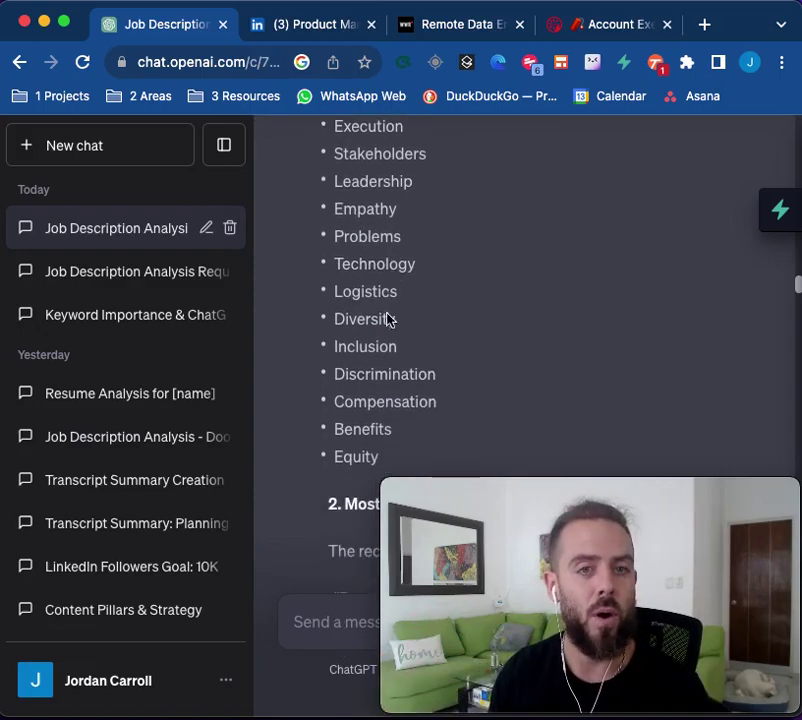
scroll(392, 290, "down", 5)
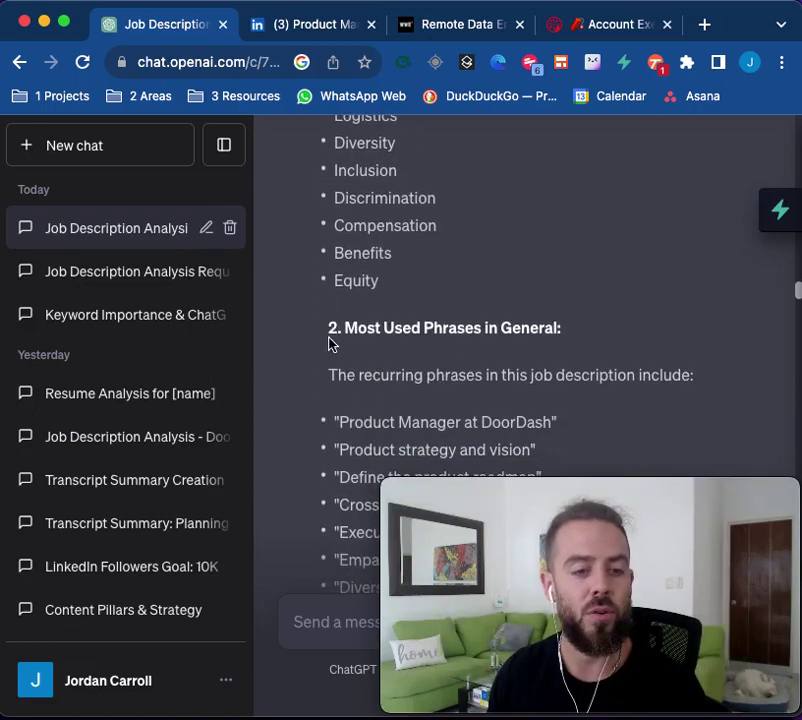
scroll(390, 397, "down", 4)
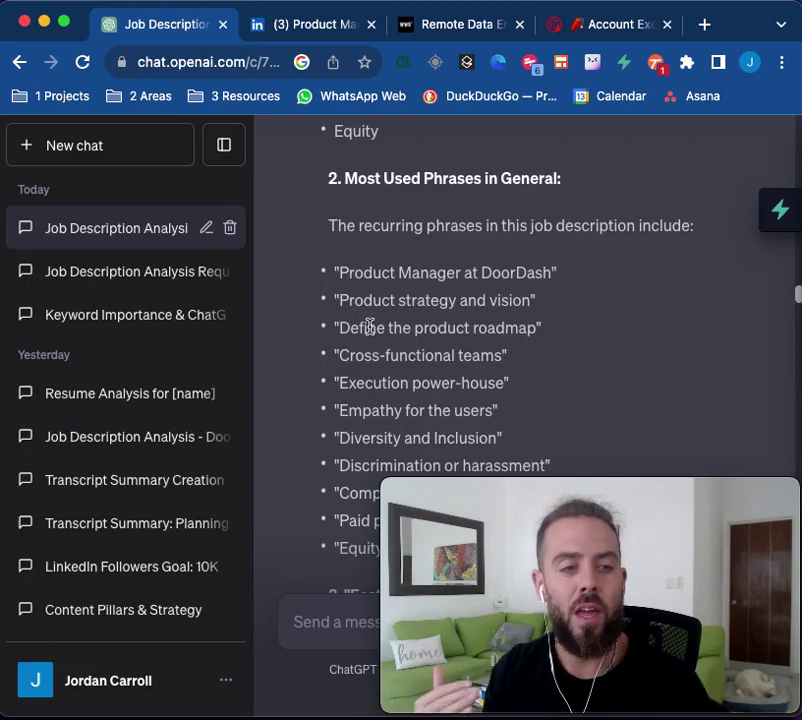
left_click_drag(398, 272, 502, 293)
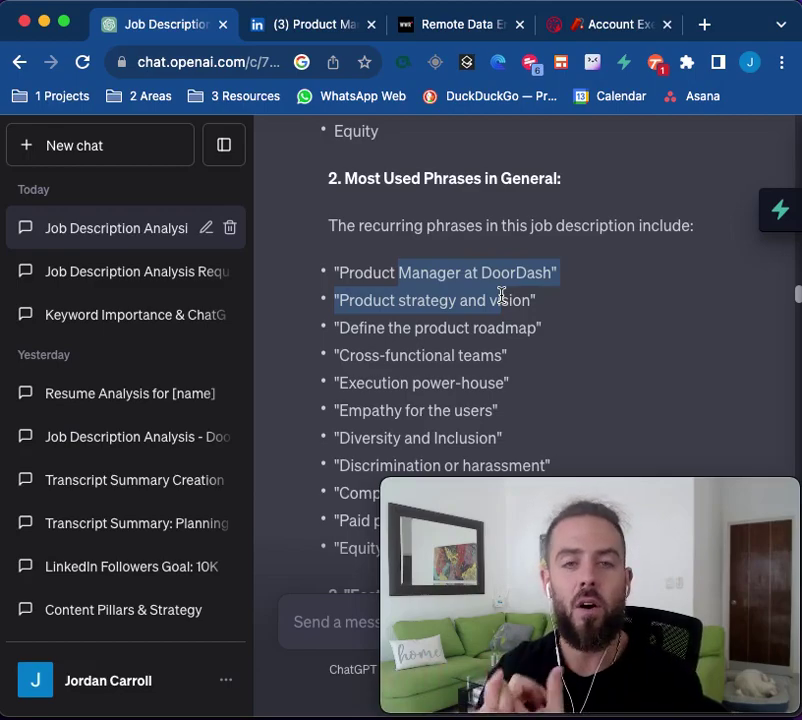
left_click(502, 295)
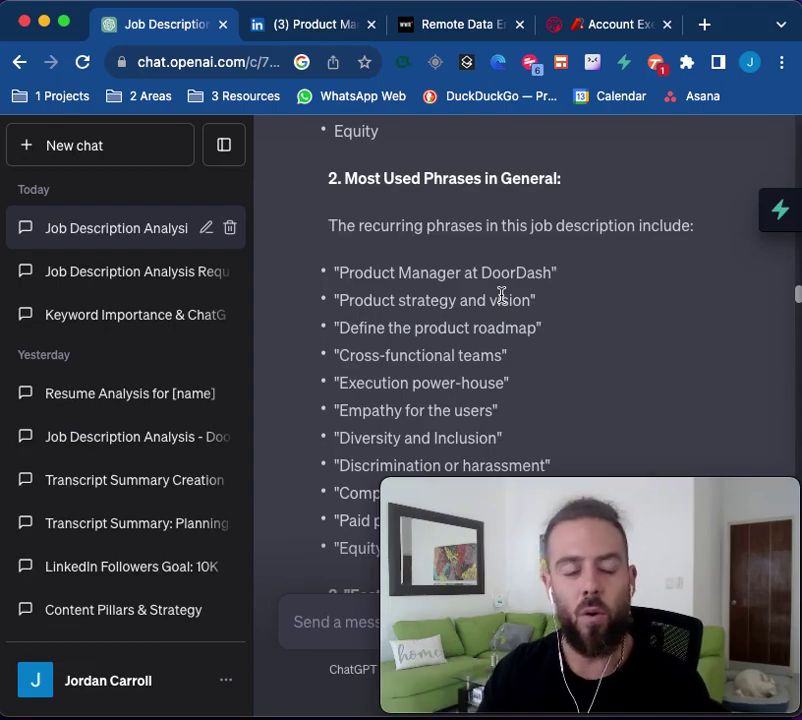
scroll(450, 285, "down", 1)
left_click_drag(327, 305, 543, 310)
left_click(410, 313)
triple_click(412, 304)
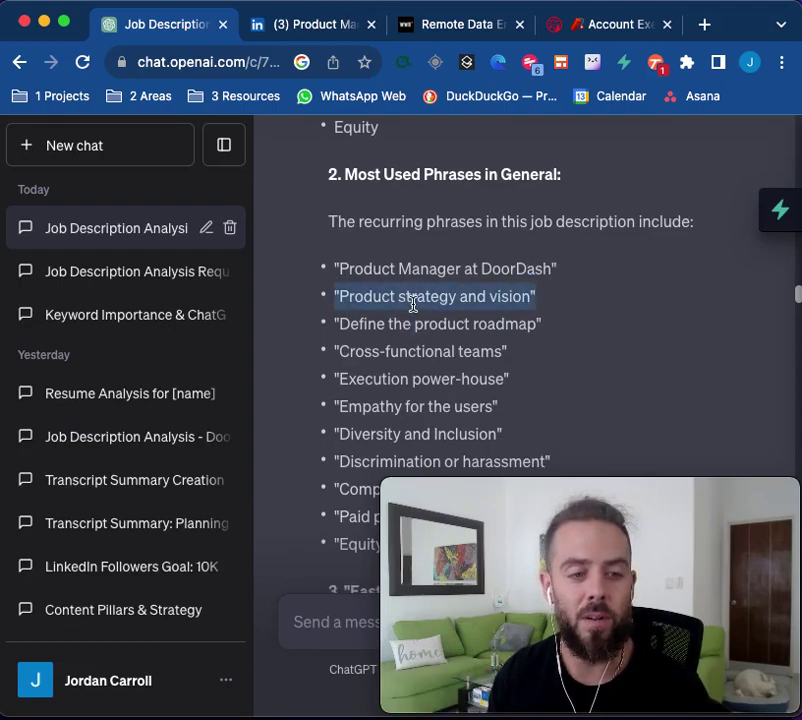
left_click(372, 328)
triple_click(404, 330)
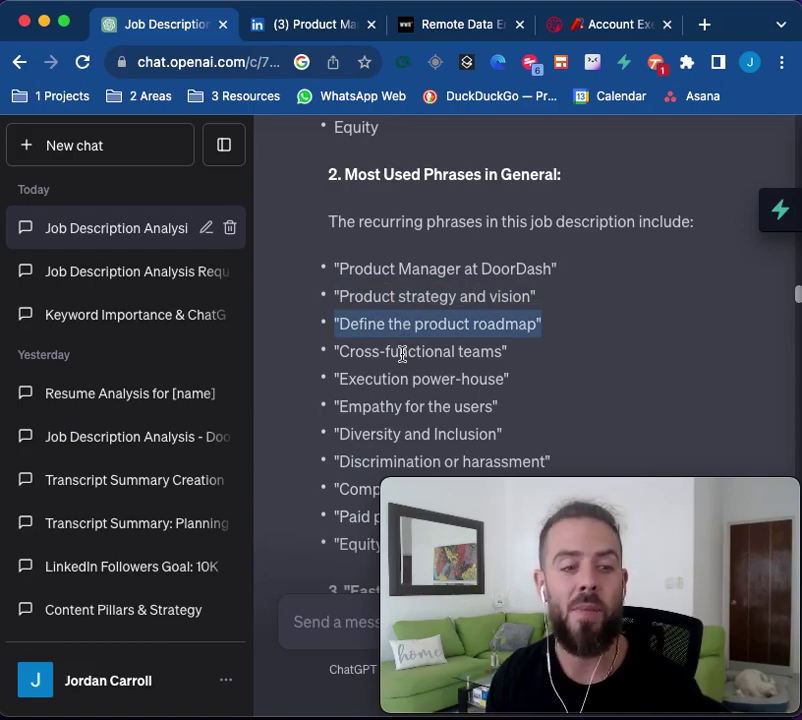
triple_click(403, 352)
scroll(440, 330, "down", 3)
triple_click(415, 212)
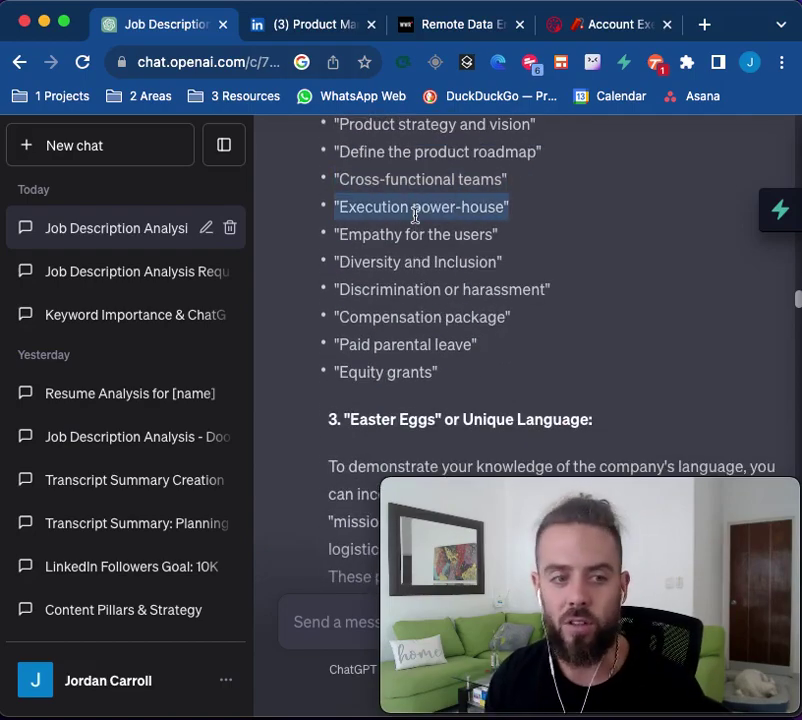
triple_click(391, 240)
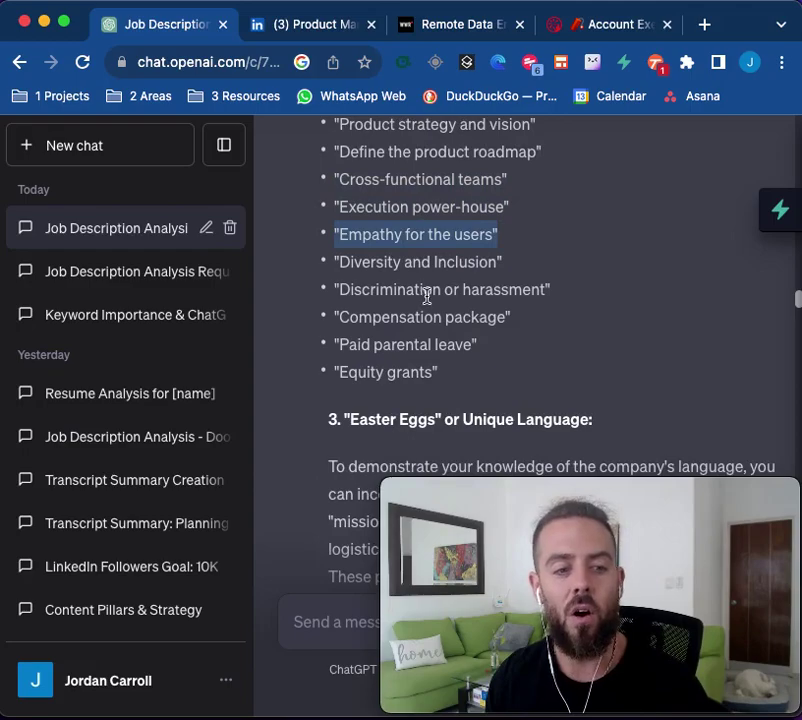
left_click_drag(385, 390, 340, 234)
double_click(341, 234)
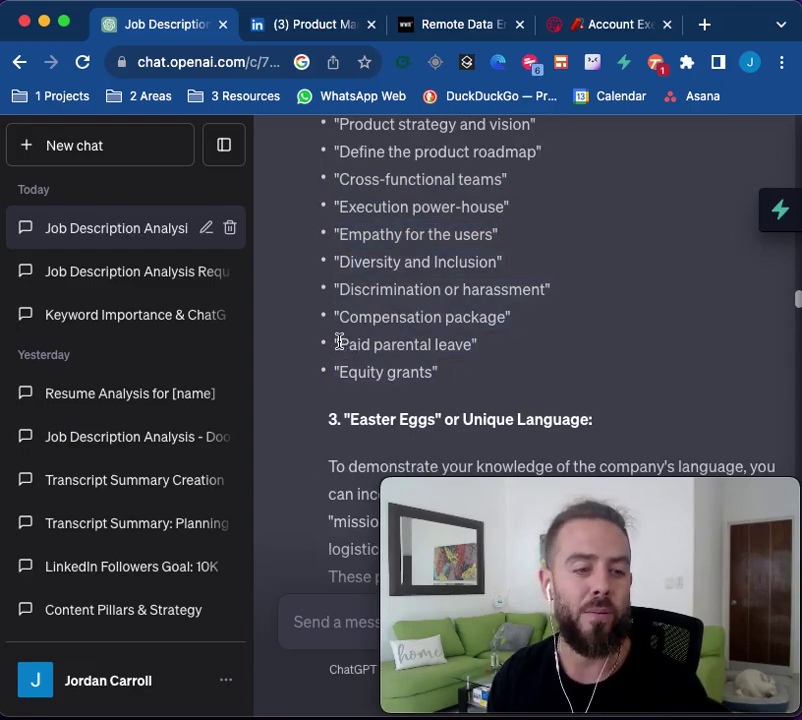
left_click_drag(340, 343, 301, 381)
left_click(456, 372)
left_click(387, 376)
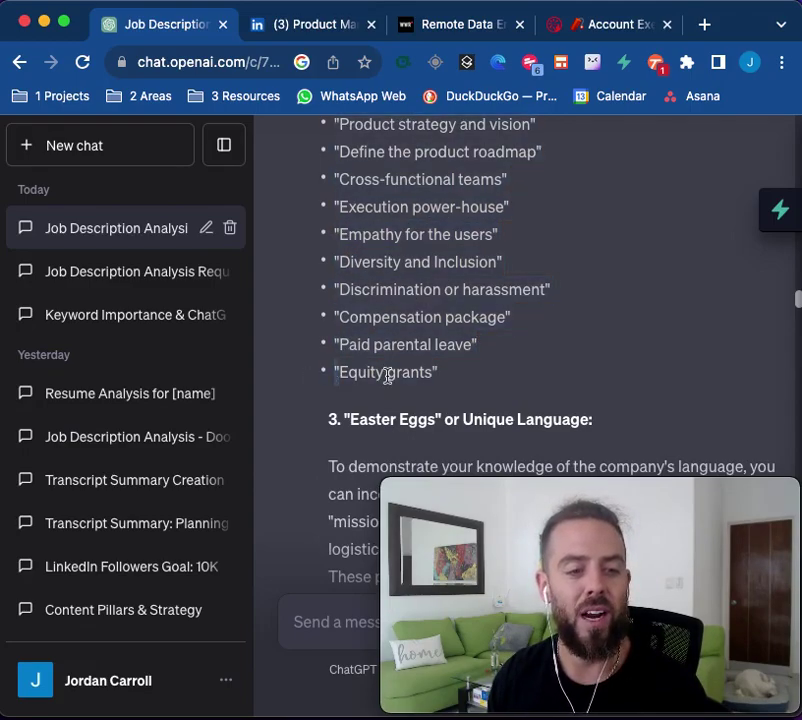
triple_click(374, 372)
left_click(406, 367)
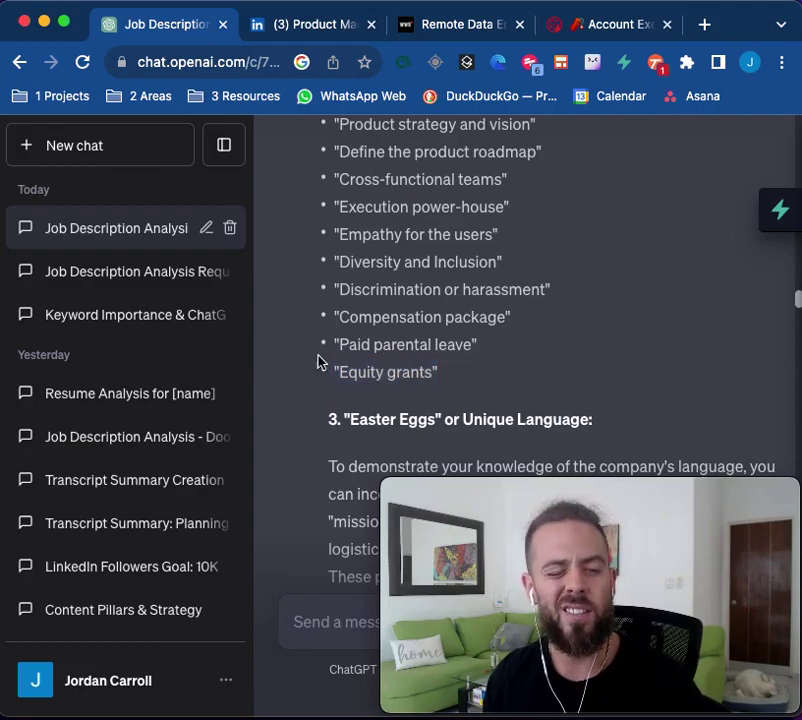
left_click_drag(318, 362, 449, 362)
mouse_move(503, 374)
left_mouse_down()
mouse_move(338, 353)
mouse_move(488, 373)
left_mouse_up()
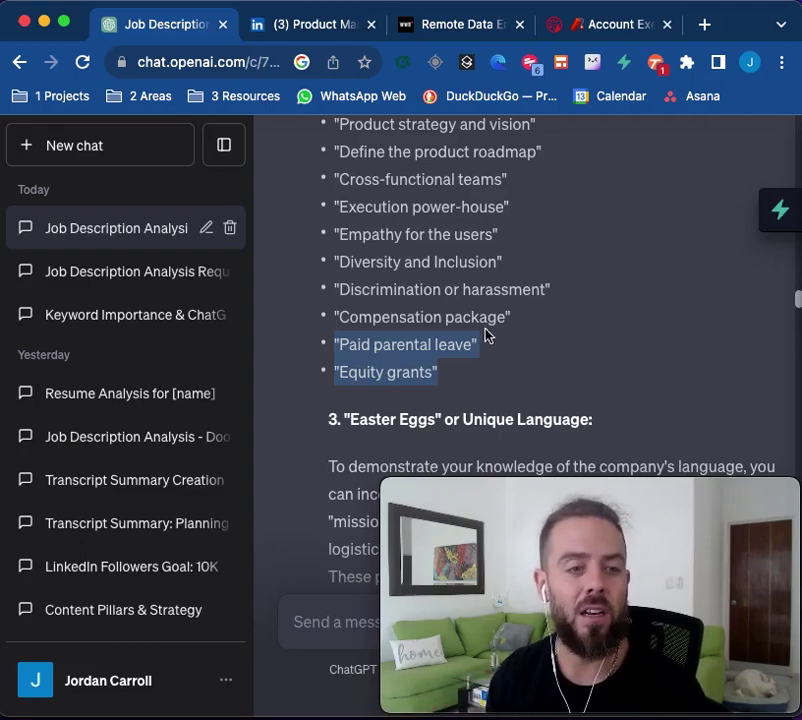
scroll(487, 335, "down", 1)
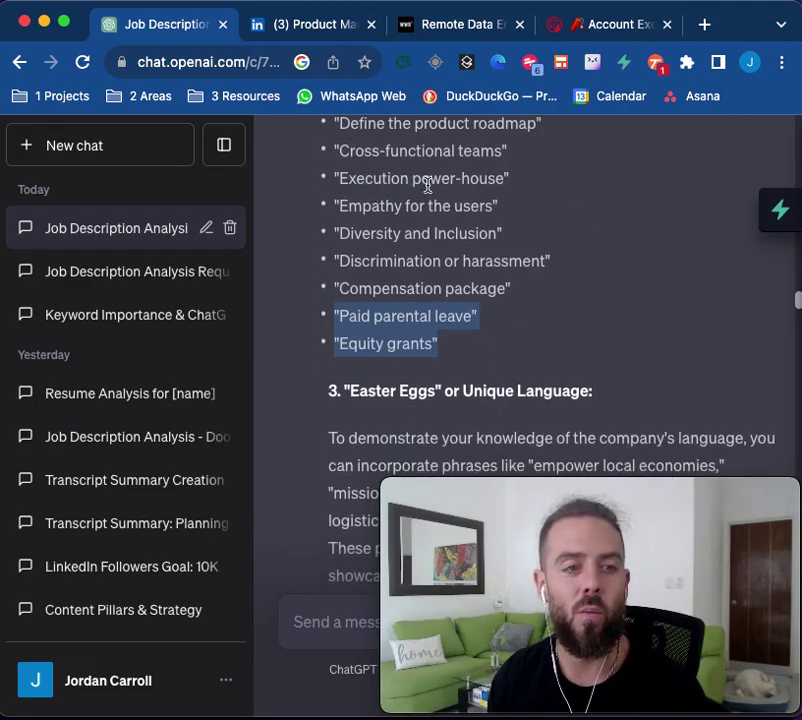
left_click(403, 240)
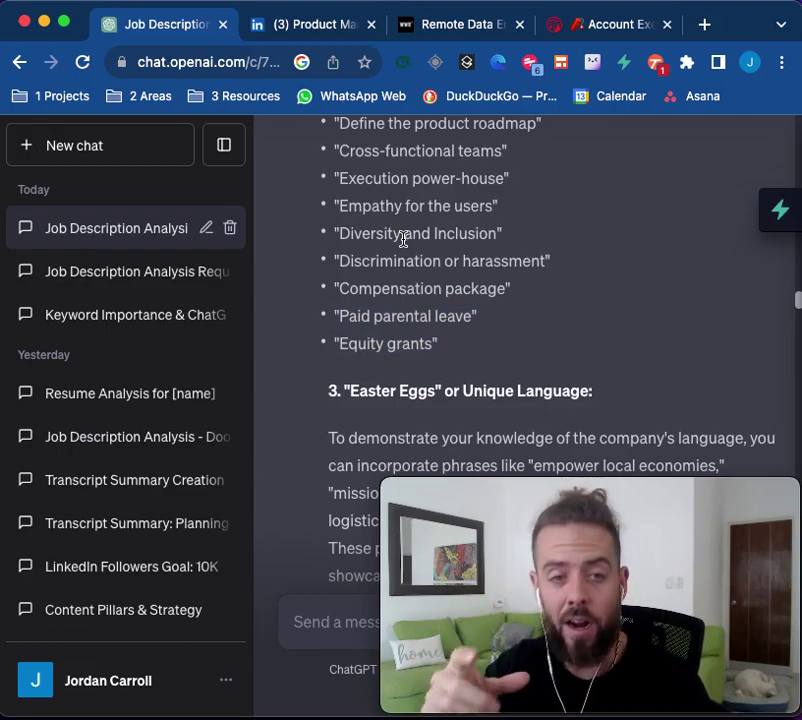
scroll(403, 237, "down", 5)
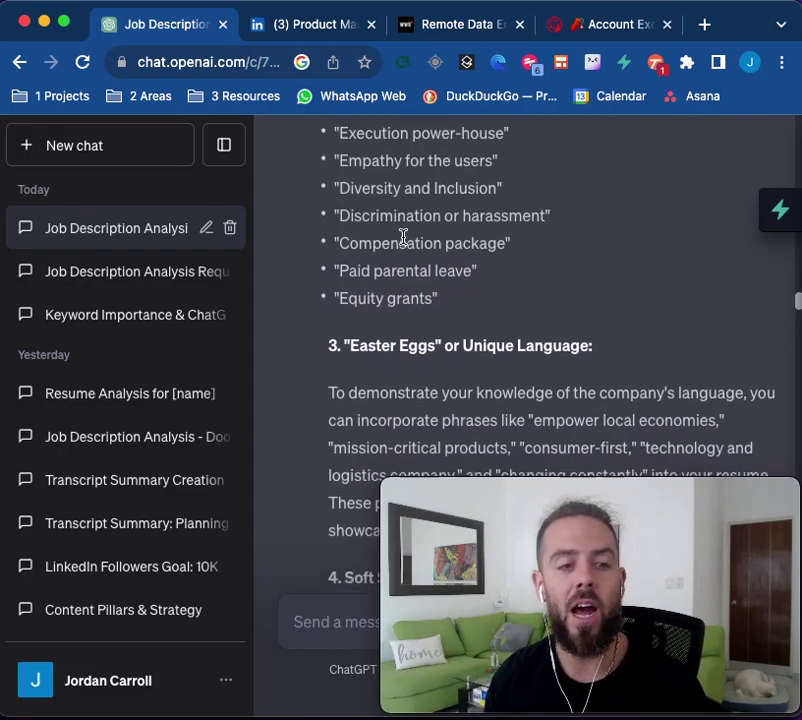
left_click_drag(347, 200, 590, 200)
left_click(442, 244)
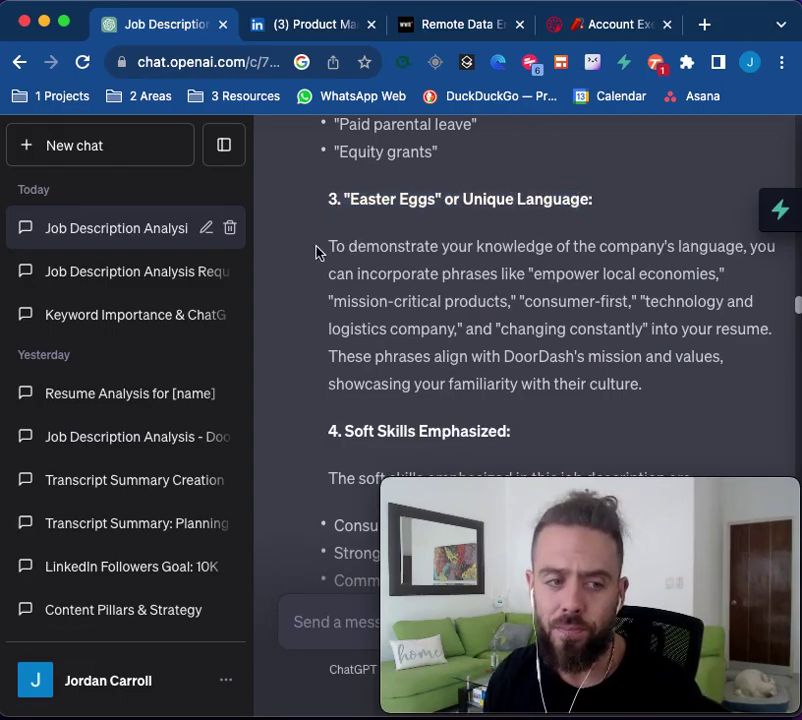
triple_click(598, 301)
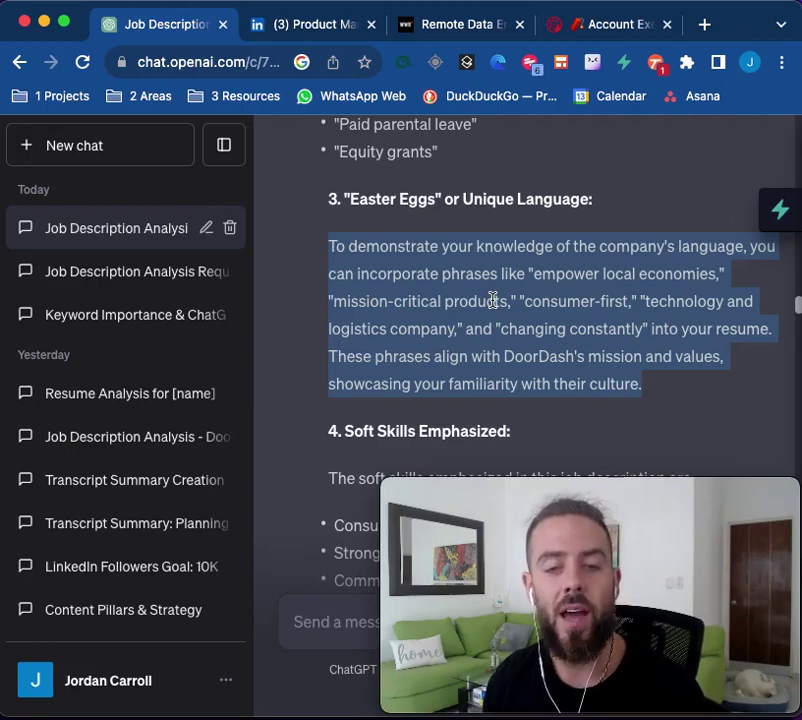
double_click(493, 300)
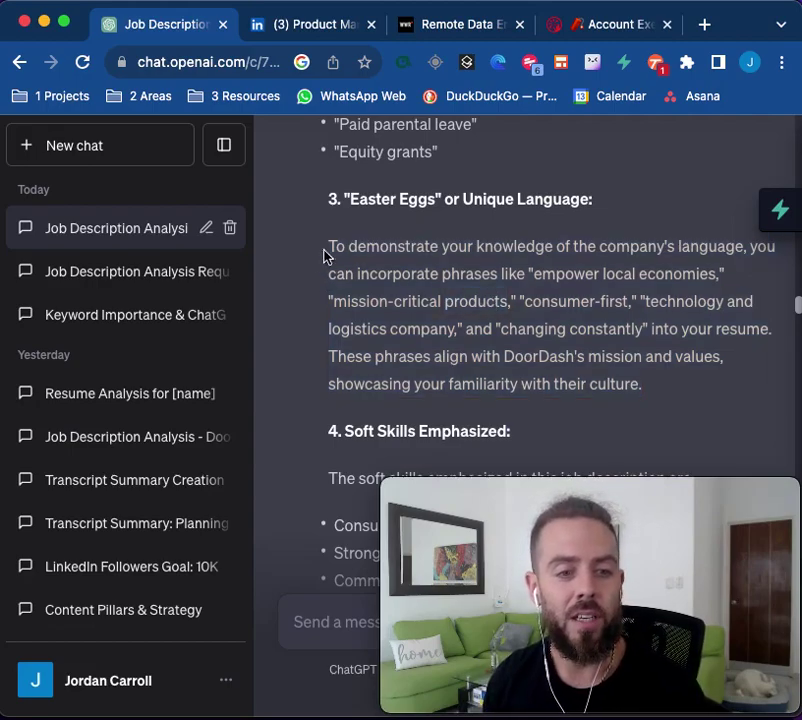
left_click_drag(324, 254, 709, 376)
left_click_drag(526, 273, 736, 285)
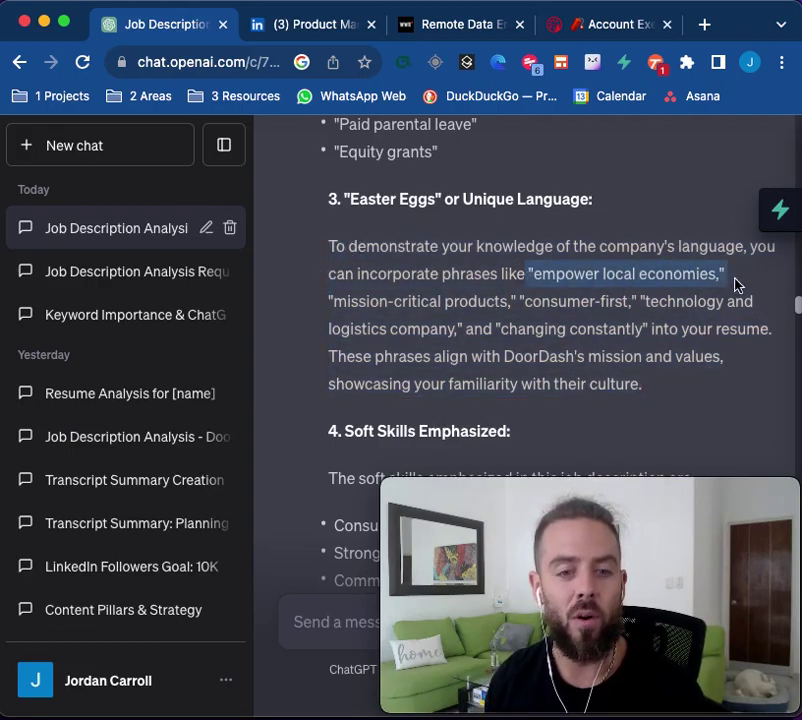
left_click_drag(310, 306, 639, 299)
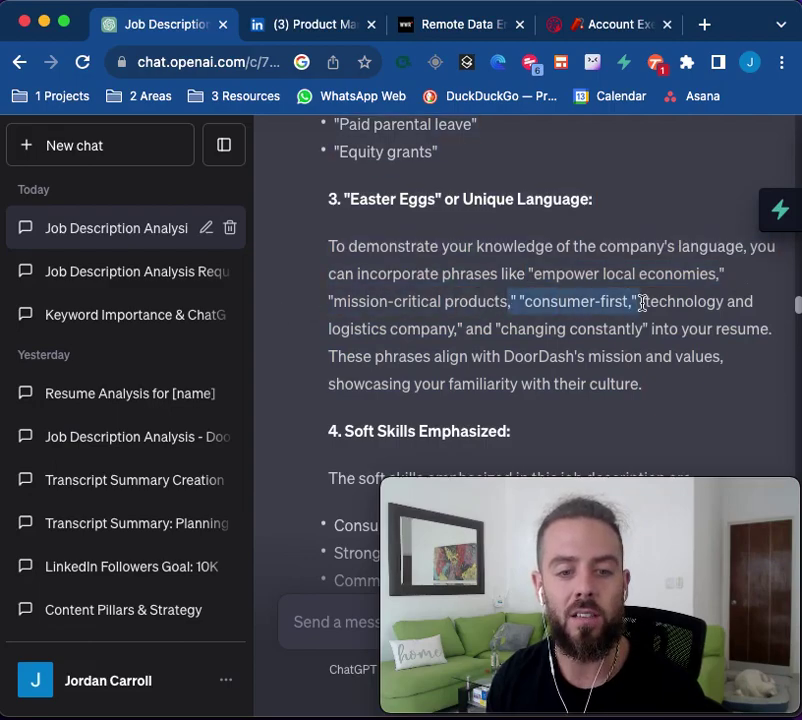
left_click(651, 301)
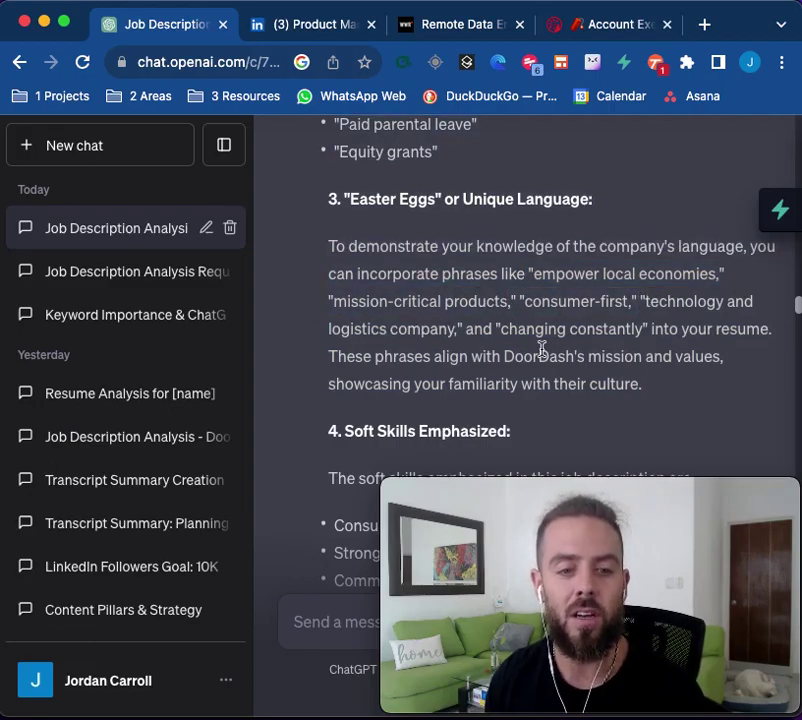
left_click_drag(497, 345, 666, 335)
left_click(666, 335)
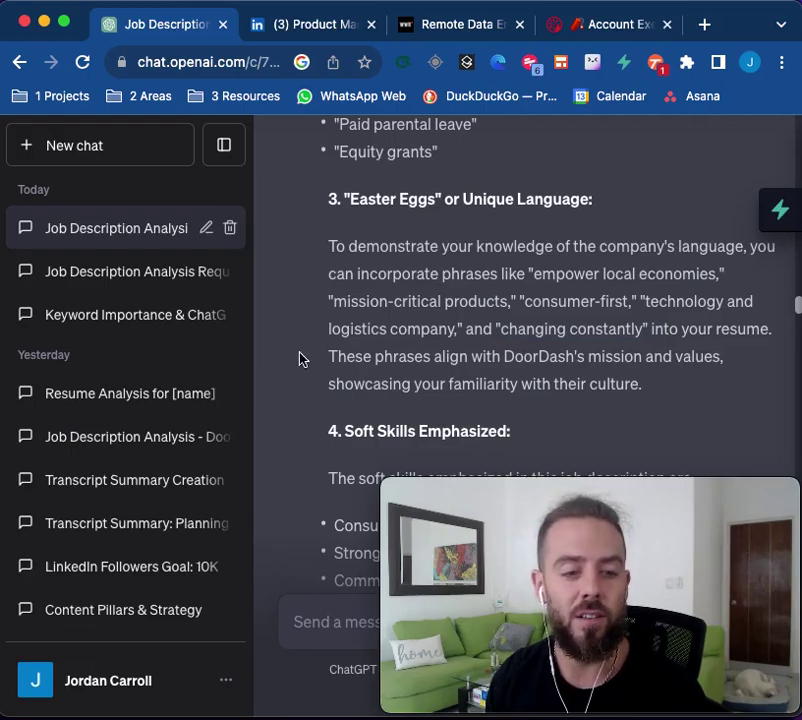
left_click_drag(299, 358, 548, 373)
left_click(552, 364)
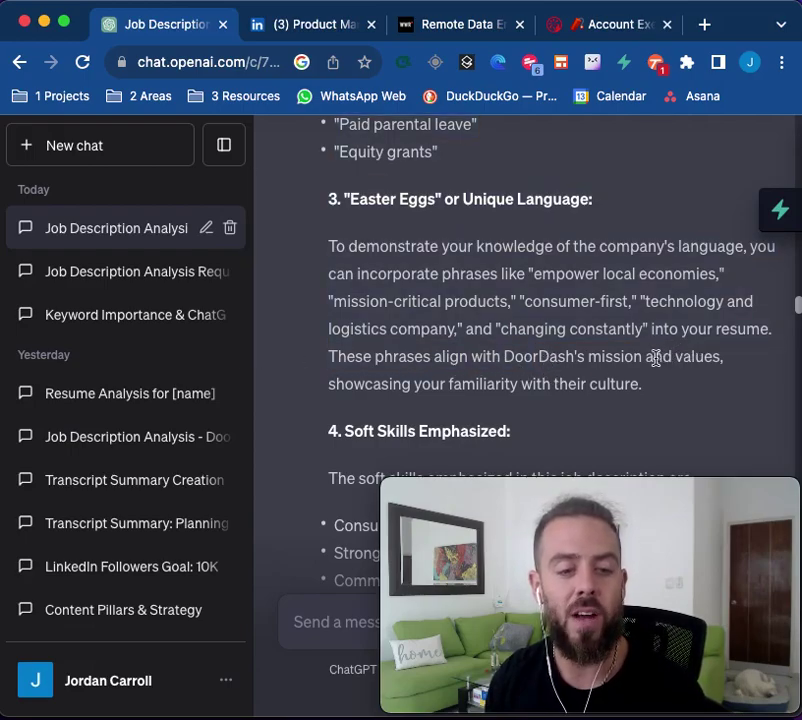
scroll(534, 381, "down", 3)
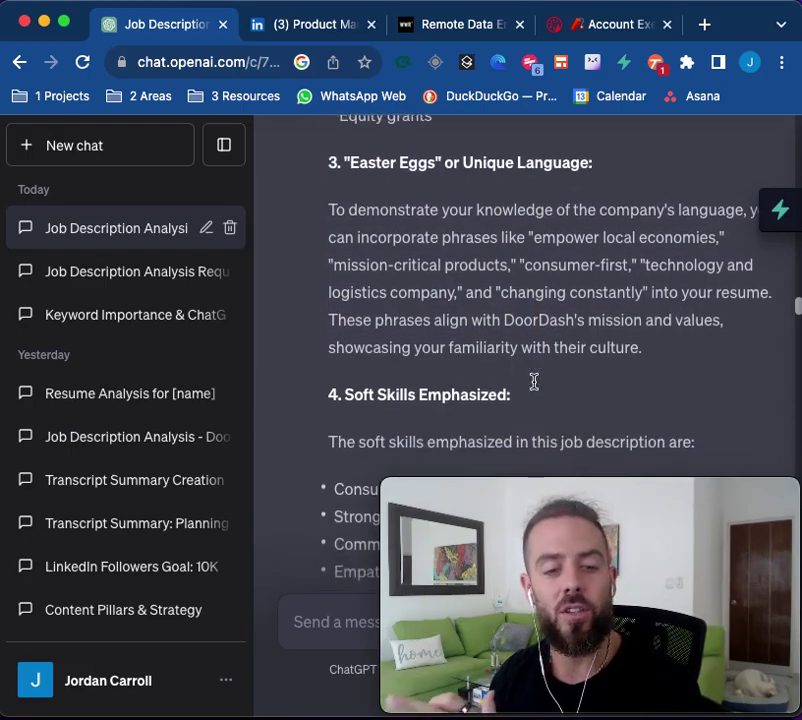
left_click_drag(662, 328, 343, 199)
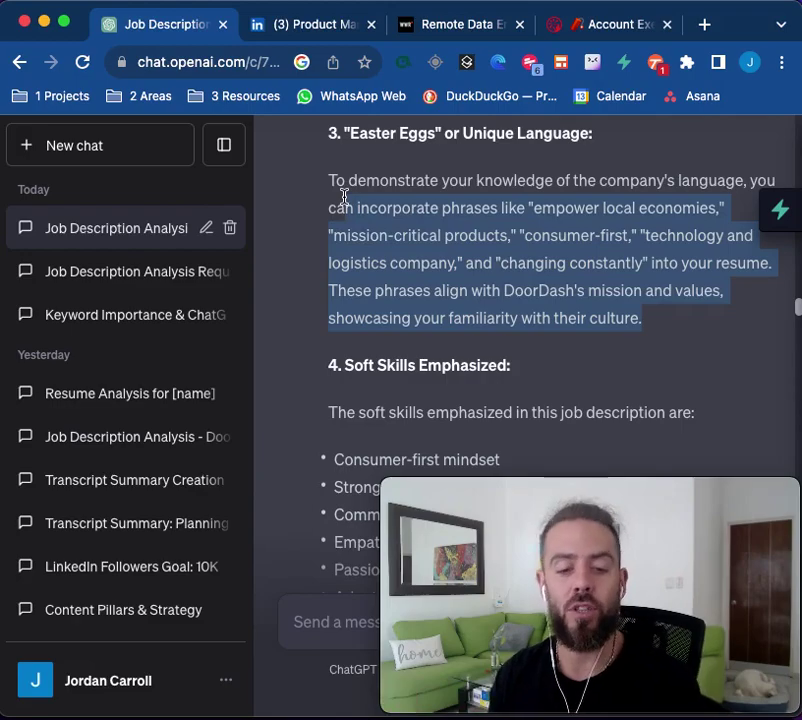
left_click(344, 197)
scroll(369, 227, "down", 4)
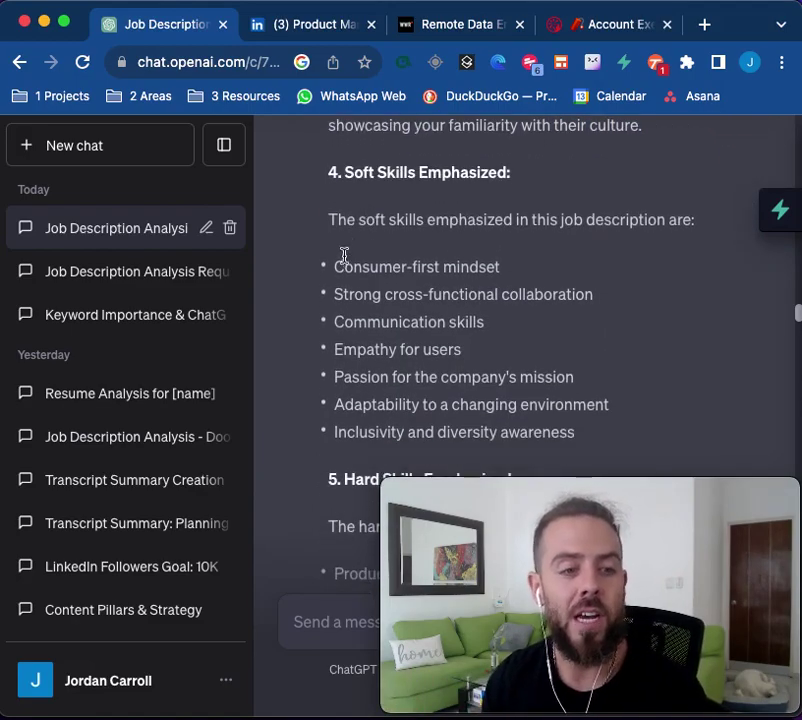
left_click_drag(338, 263, 621, 437)
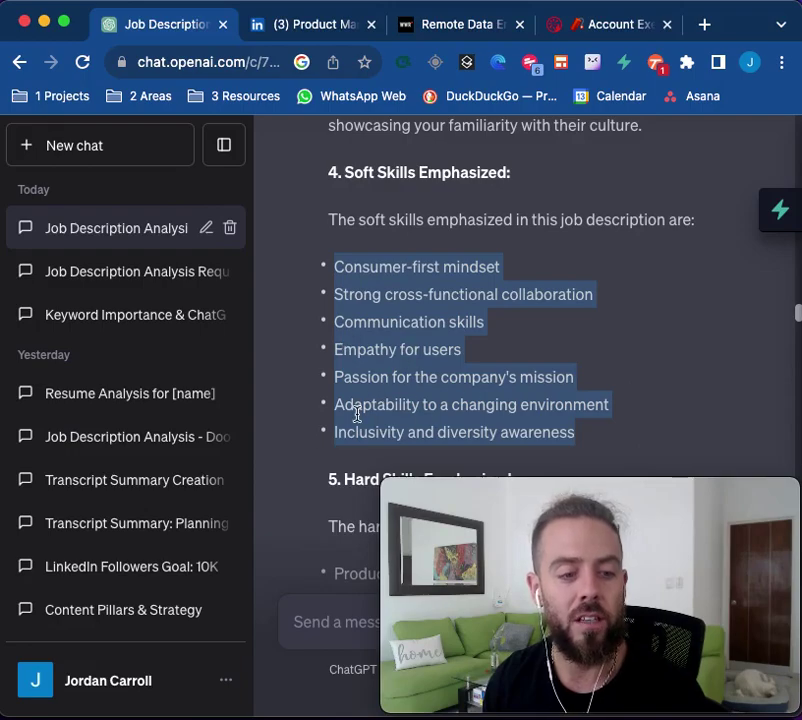
Step: Read the analysis's hard-skill bullets and Remote Work Culture paragraph on hybrid remote work
scroll(357, 414, "down", 6)
left_click_drag(334, 210, 598, 385)
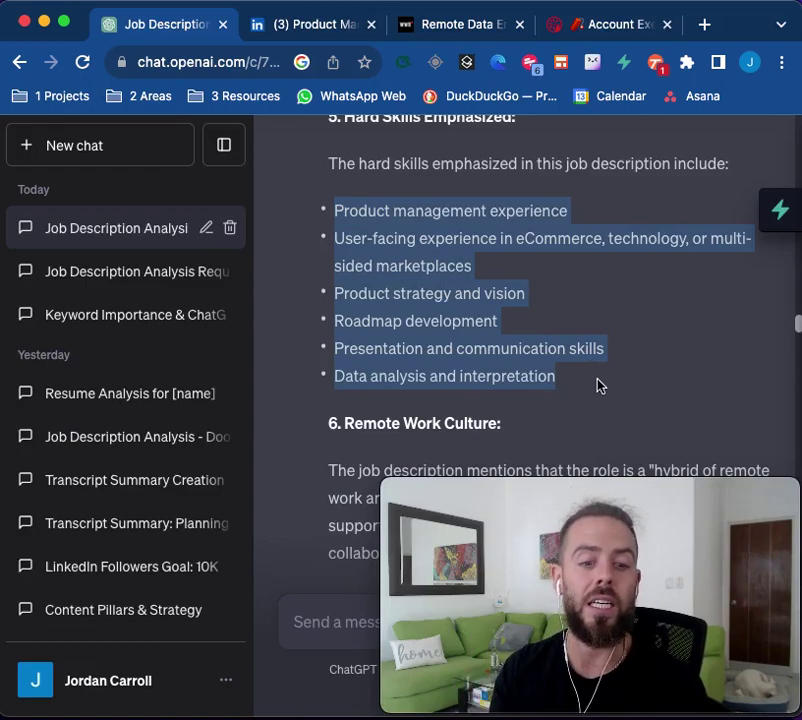
left_click(593, 378)
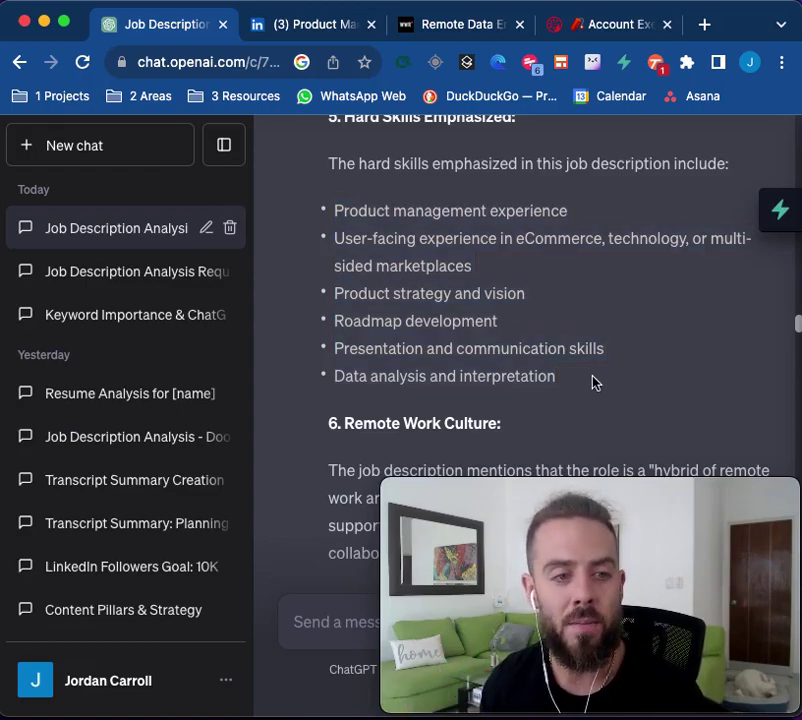
left_click_drag(338, 213, 560, 367)
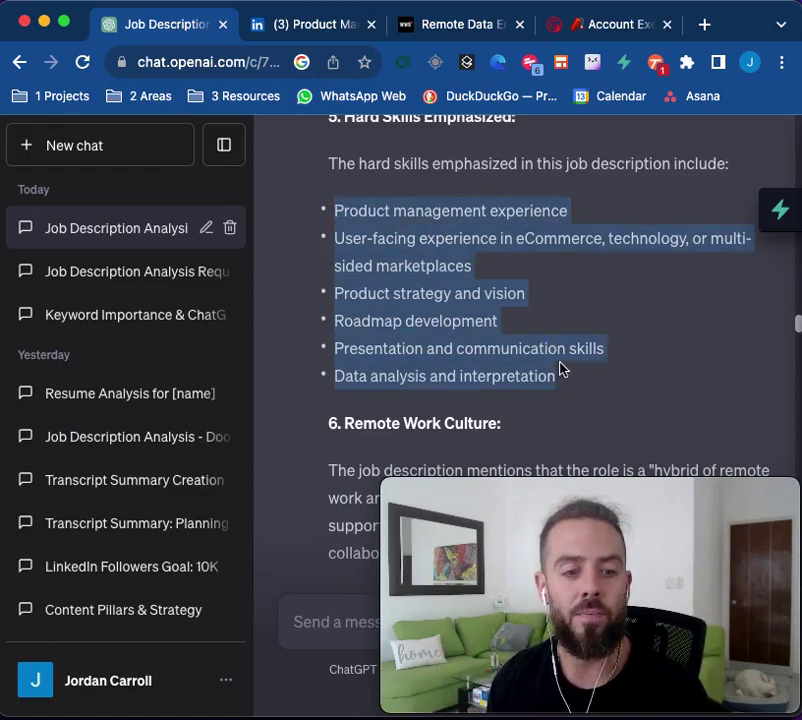
left_click(566, 371)
scroll(563, 371, "down", 1)
scroll(563, 371, "down", 5)
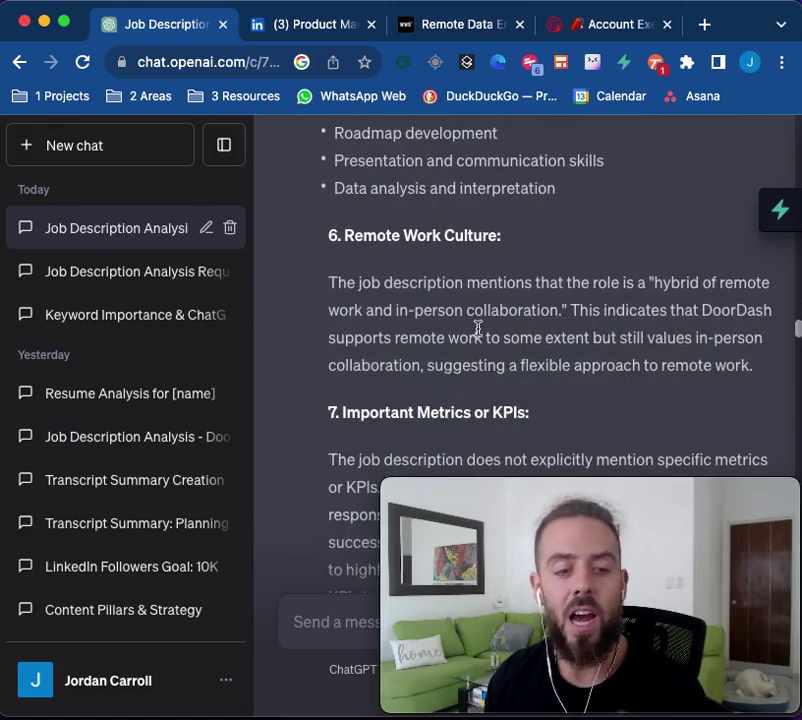
triple_click(478, 328)
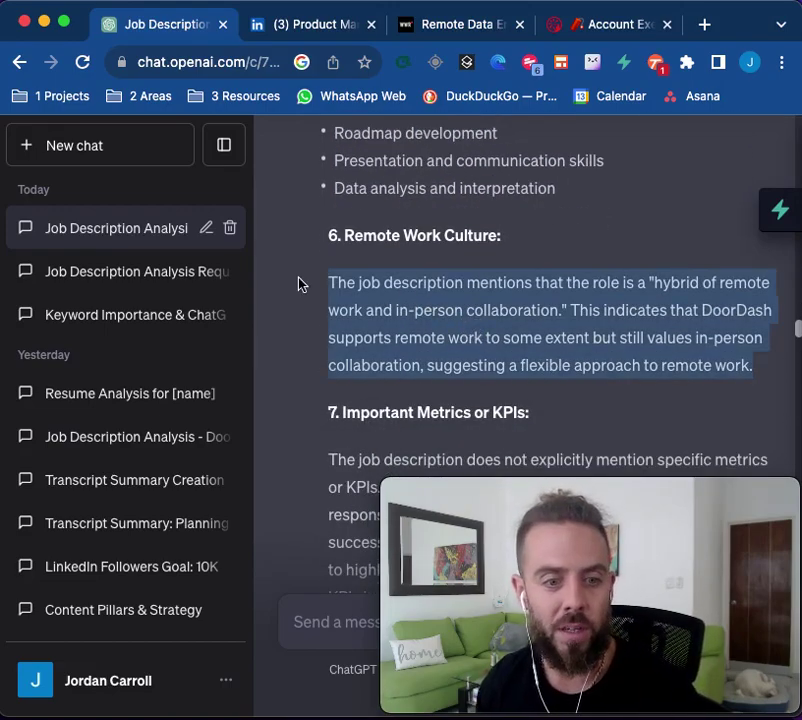
left_click_drag(648, 283, 750, 358)
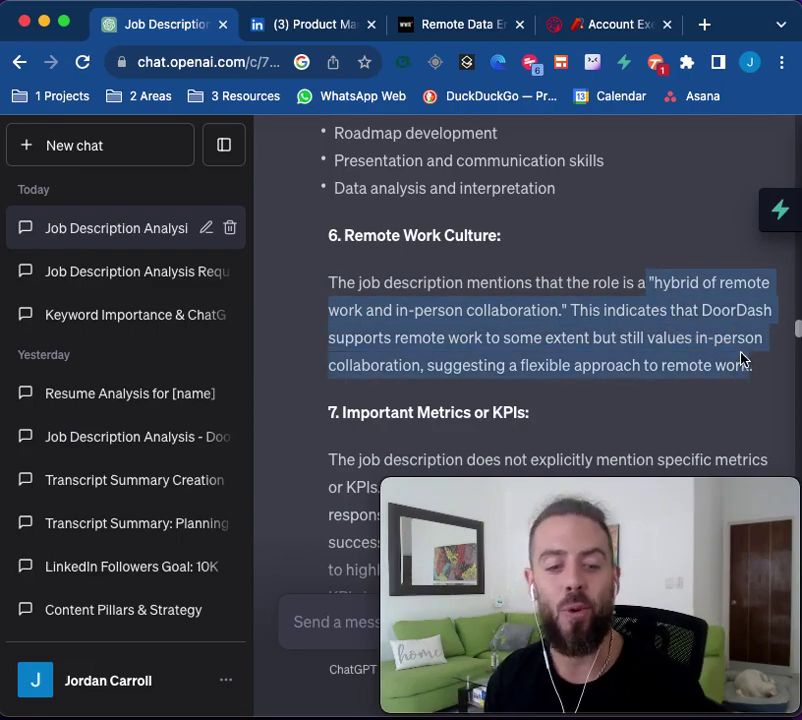
left_click(462, 312)
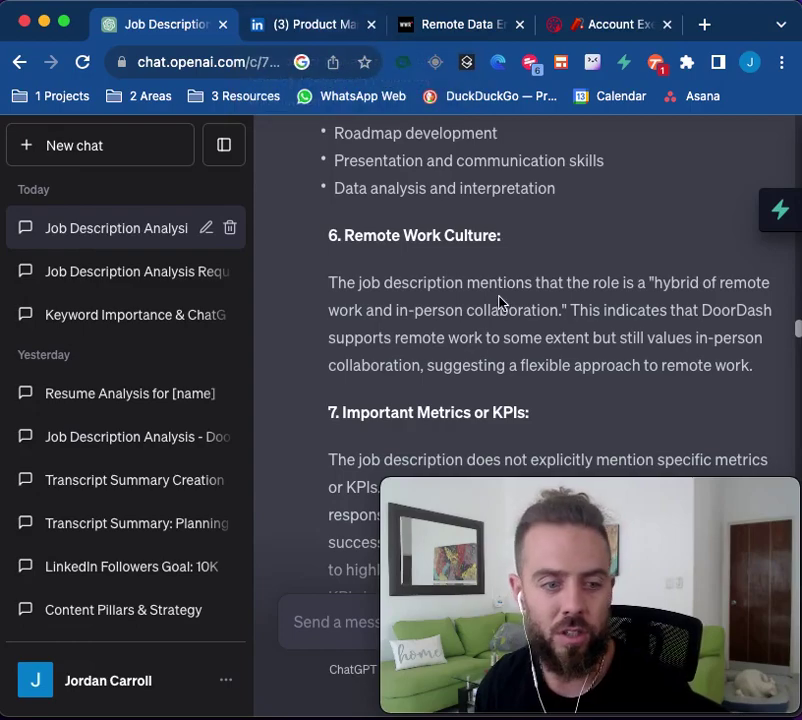
triple_click(500, 308)
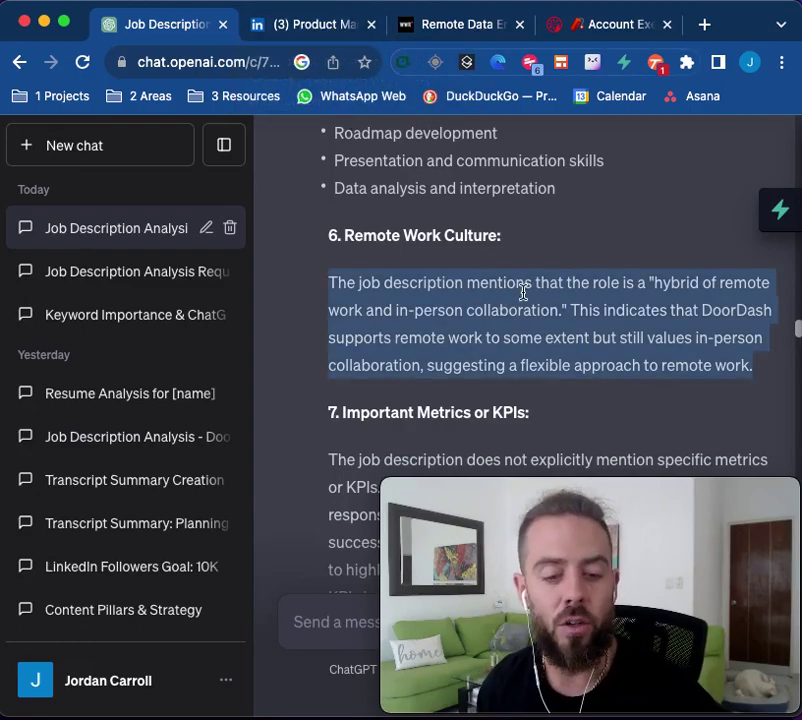
Step: Glance at the DoorDash LinkedIn posting, then show Toggl's Remote Data Engineer posting
key("ctrl+Tab")
scroll(270, 280, "up", 15)
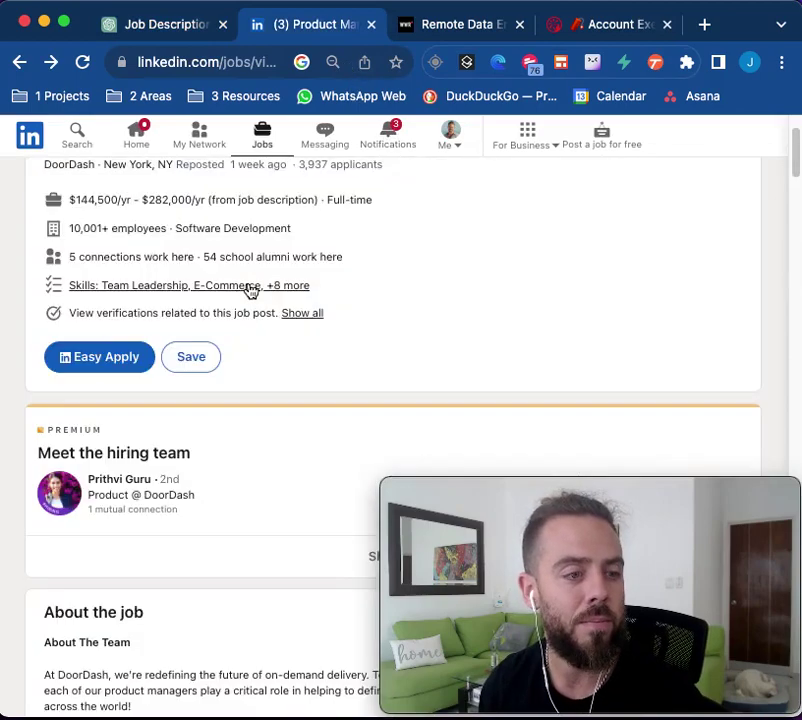
scroll(250, 289, "up", 2)
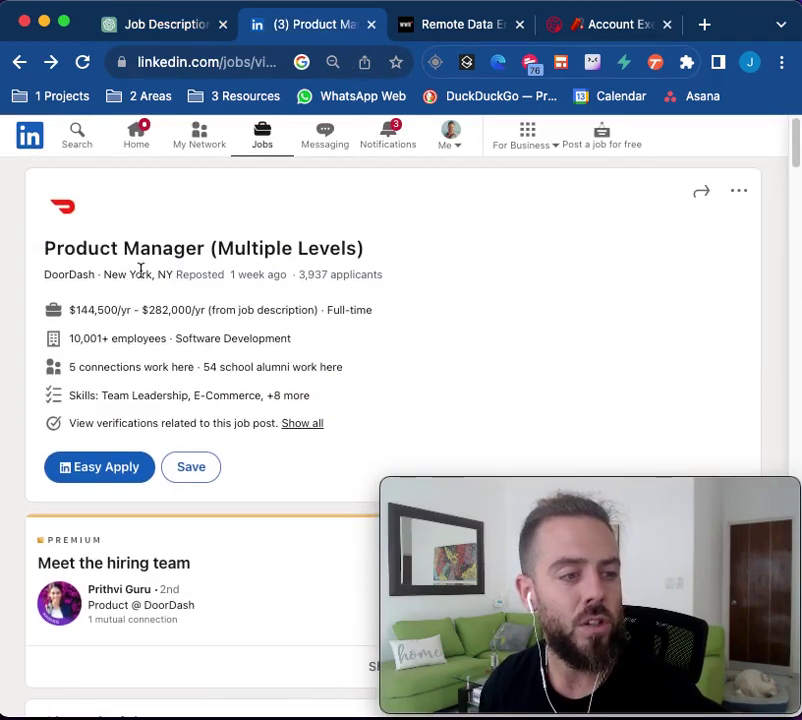
left_click(430, 34)
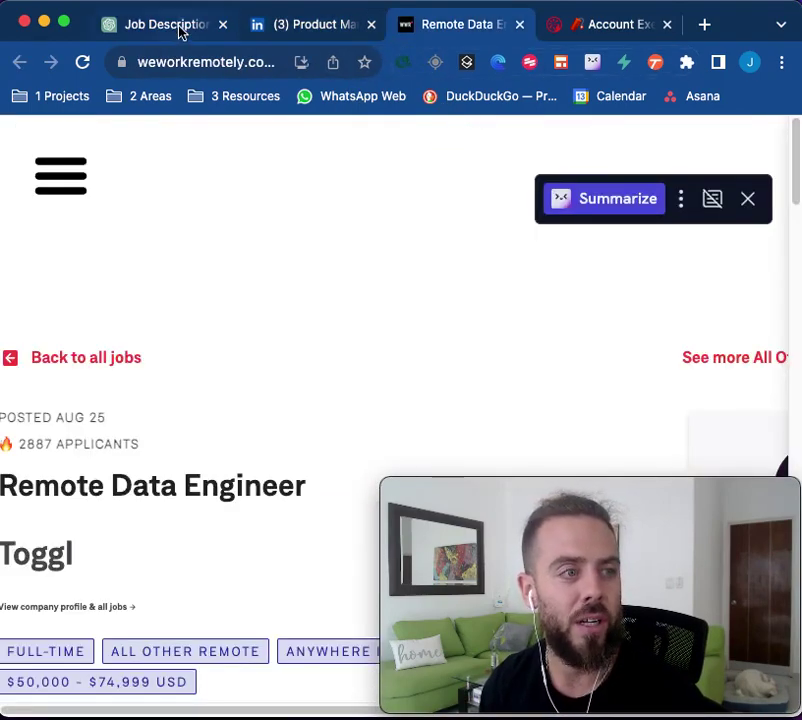
Step: In the ChatGPT analysis, read the KPIs paragraph, highlighting 'Product Manager' and 'user engagement'
left_click(180, 32)
scroll(528, 392, "down", 5)
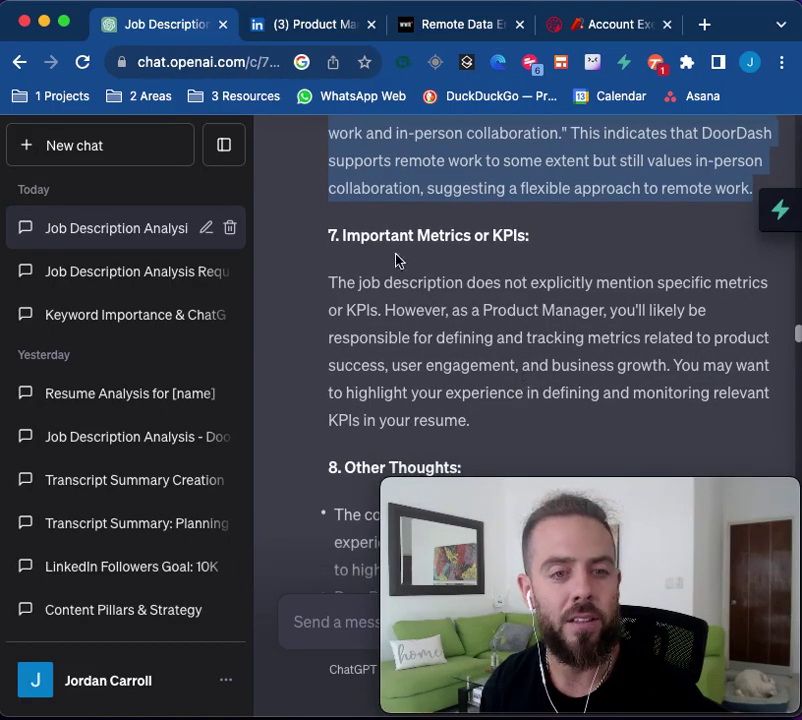
triple_click(444, 337)
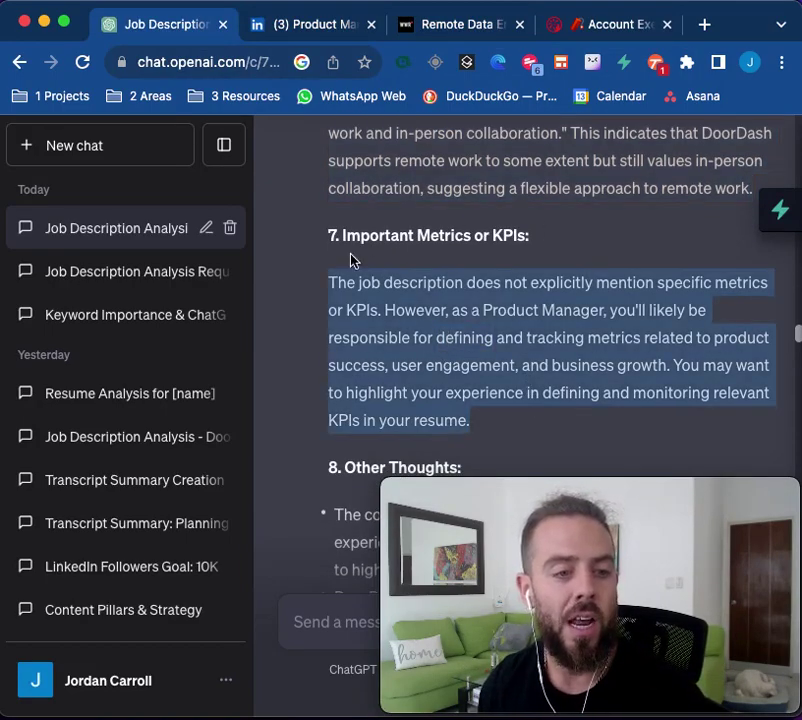
left_click_drag(505, 284, 651, 288)
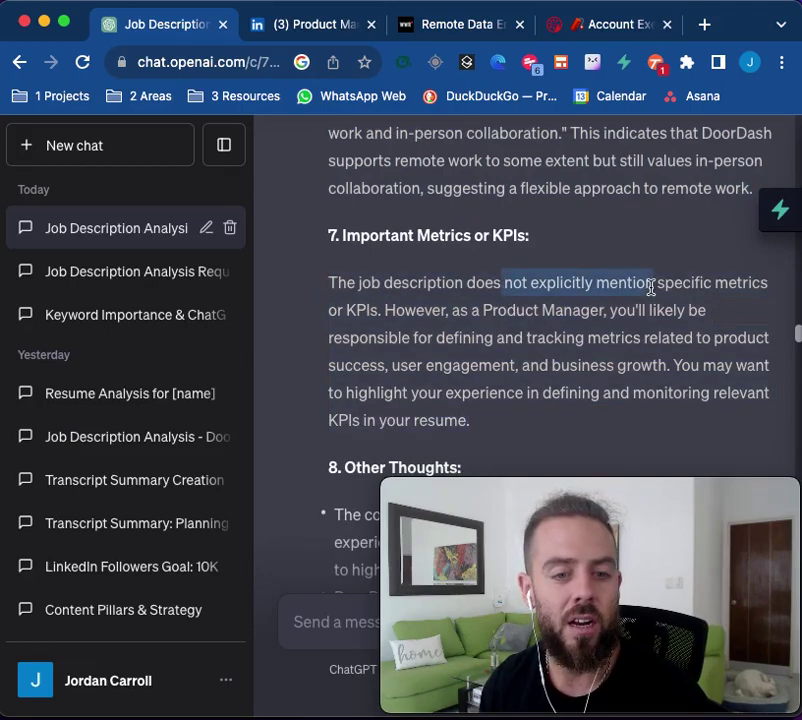
left_click(295, 323)
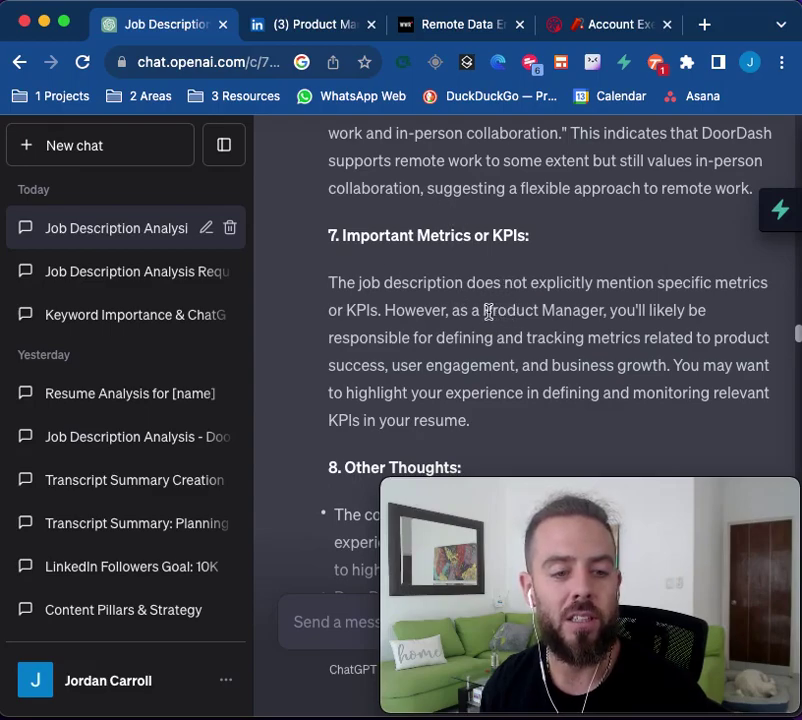
left_click_drag(604, 313, 485, 311)
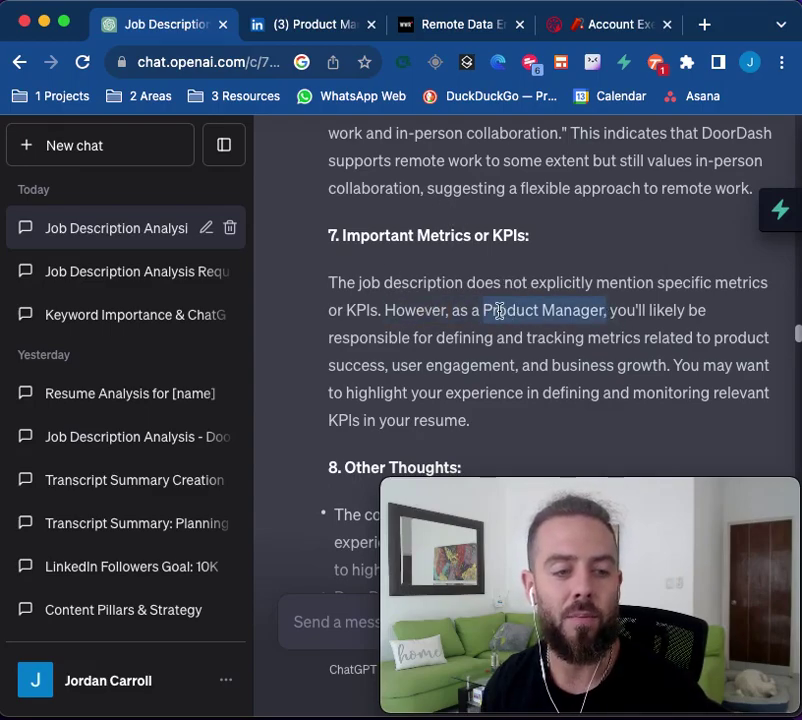
left_click(499, 311)
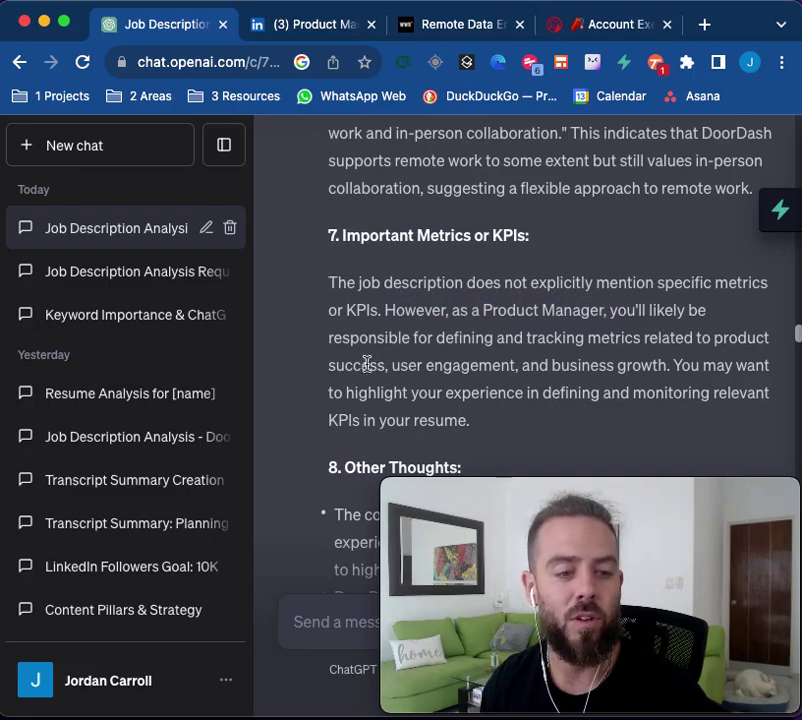
left_click_drag(390, 366, 499, 370)
left_click(628, 362)
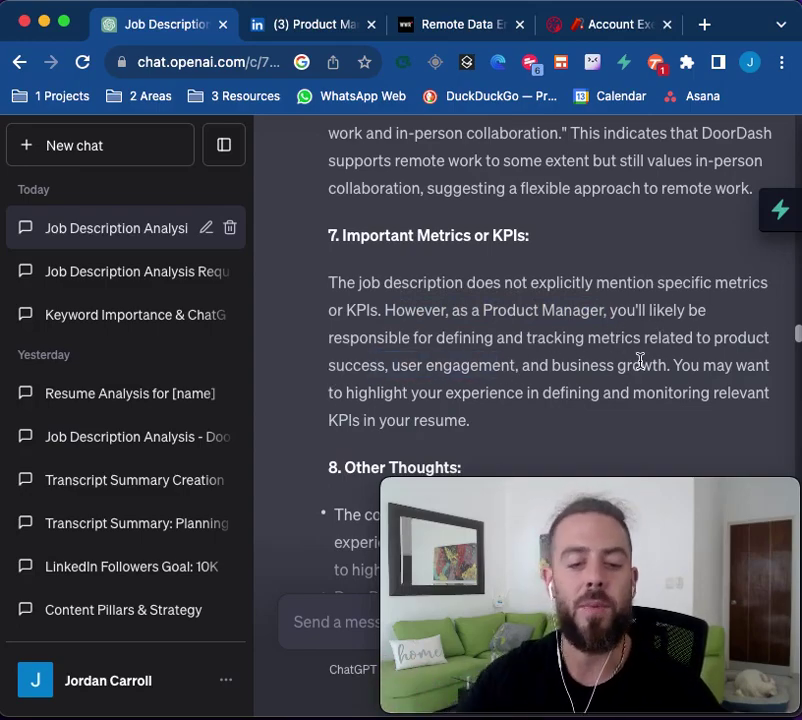
triple_click(575, 364)
Step: Review the Other Thoughts bullets on diversity and inclusion, employee well-being and tailoring your resume
scroll(569, 356, "down", 6)
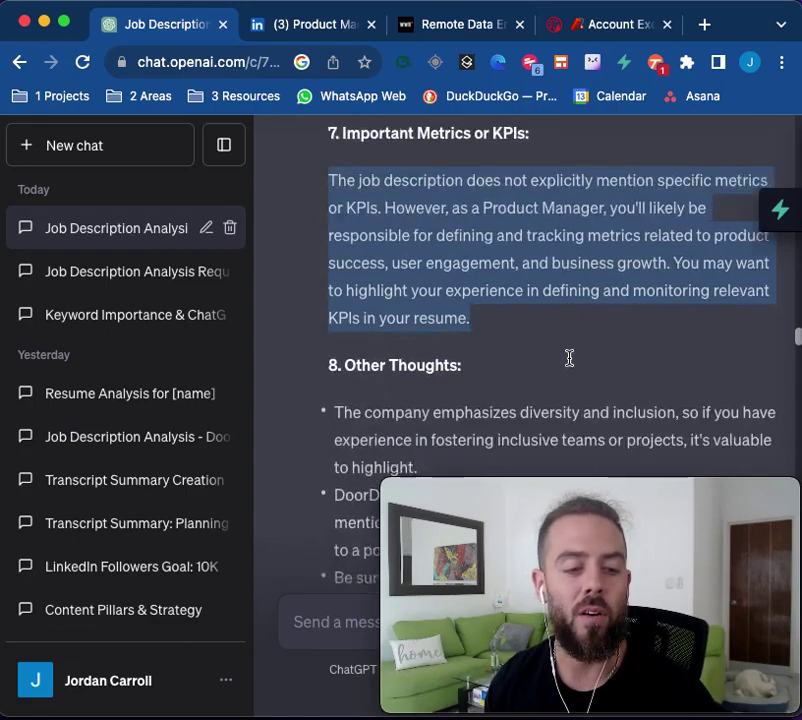
left_click_drag(331, 234, 427, 293)
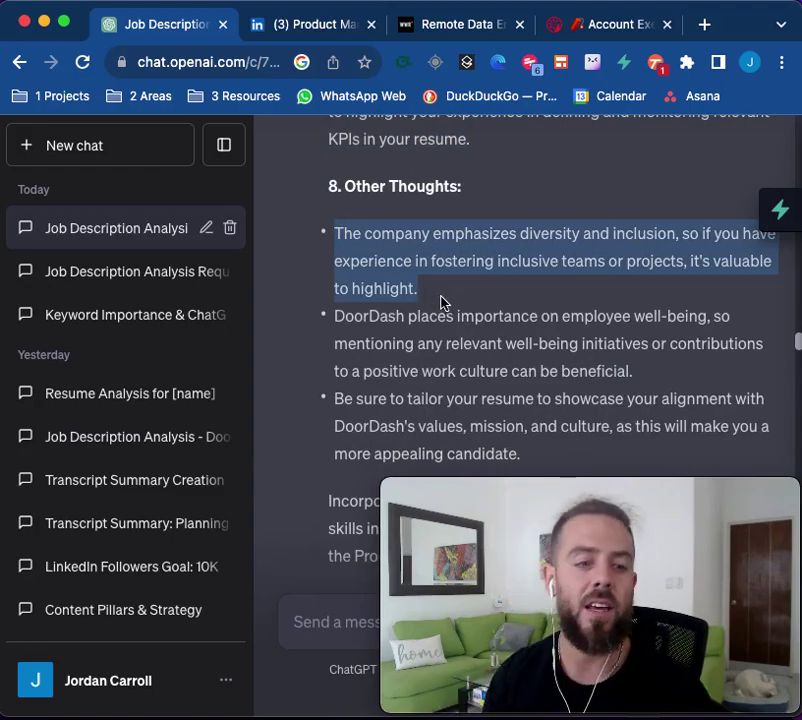
triple_click(447, 339)
scroll(447, 352, "down", 1)
triple_click(447, 367)
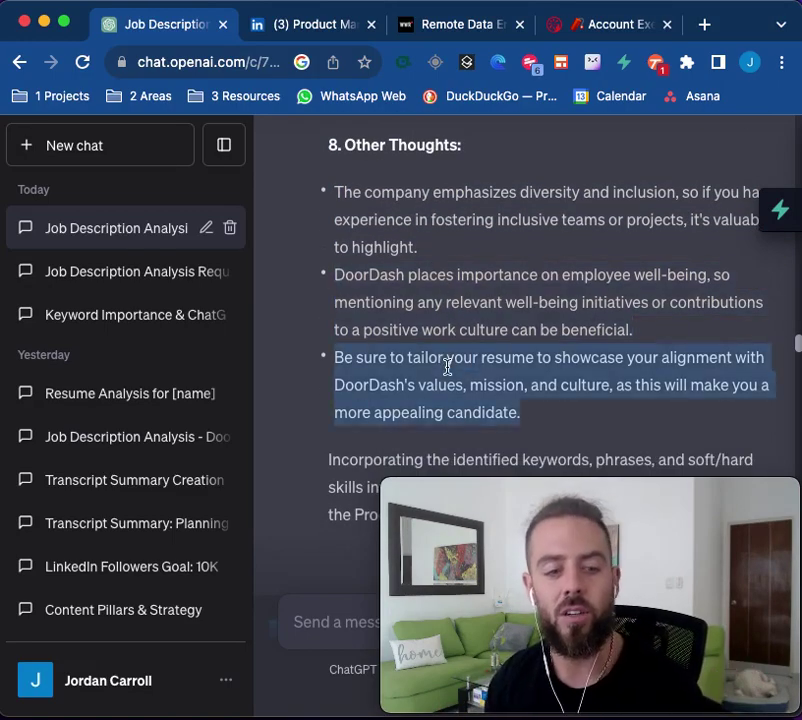
scroll(450, 356, "down", 1)
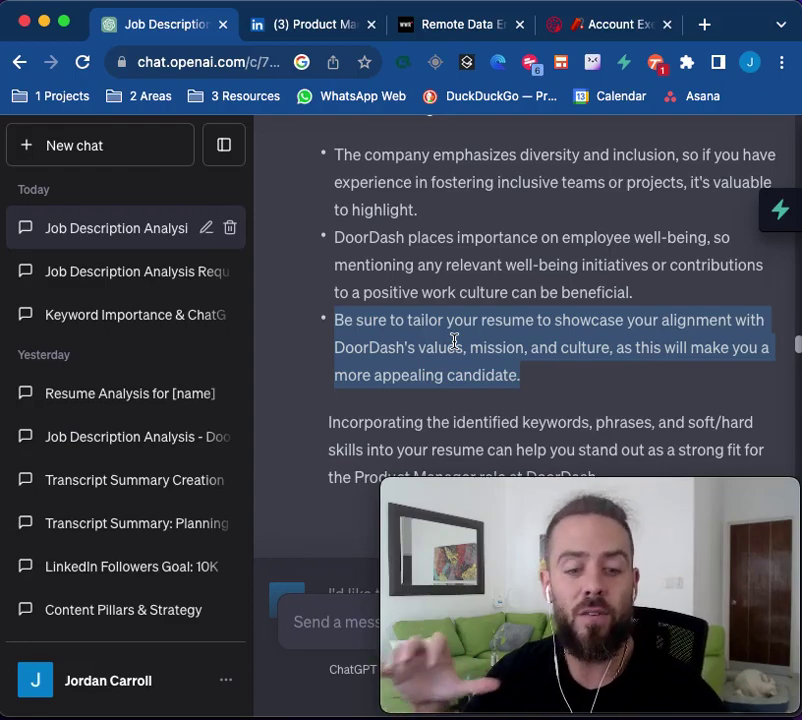
left_click(454, 341)
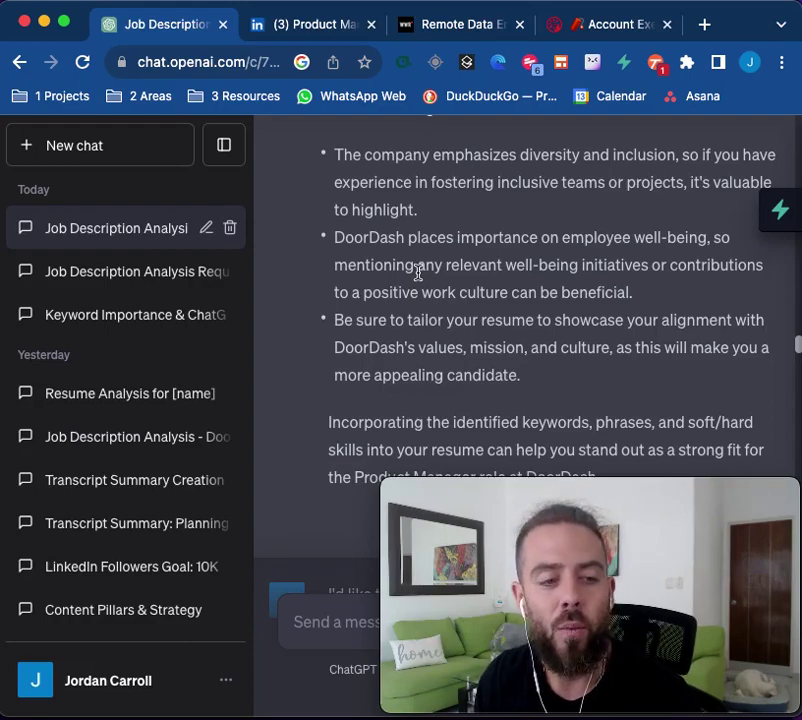
scroll(418, 272, "down", 5)
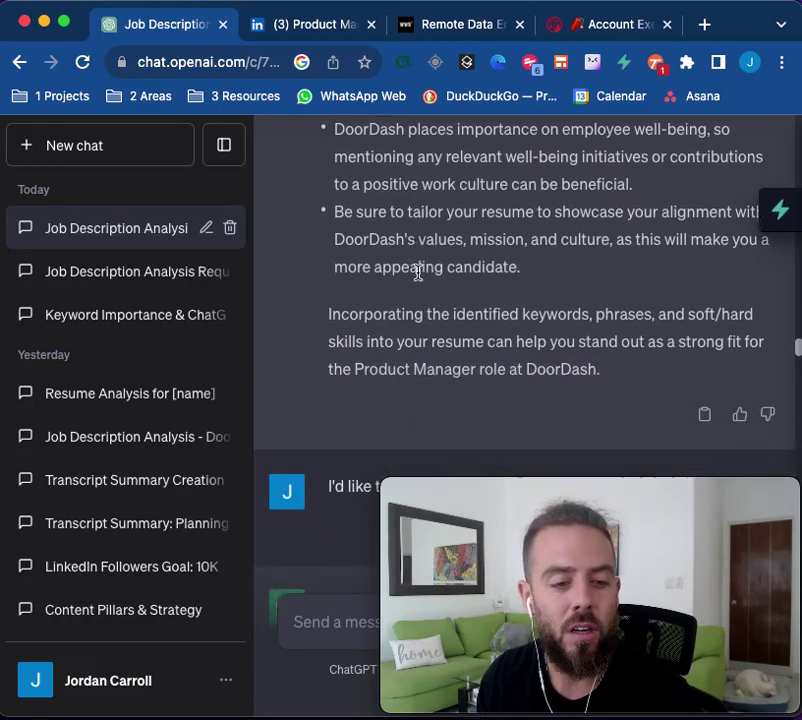
scroll(418, 272, "down", 3)
scroll(418, 274, "up", 3)
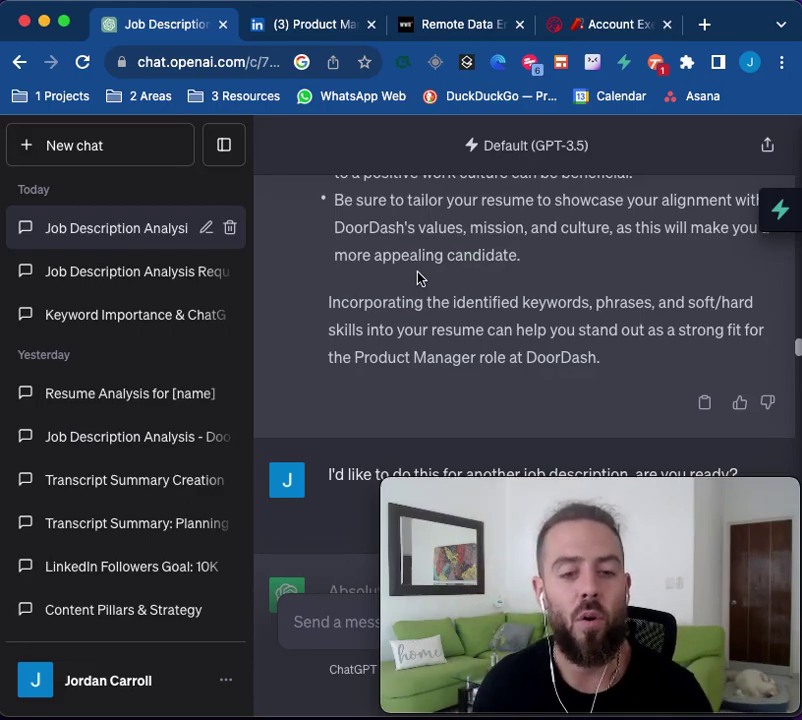
scroll(431, 289, "down", 1)
scroll(431, 289, "down", 6)
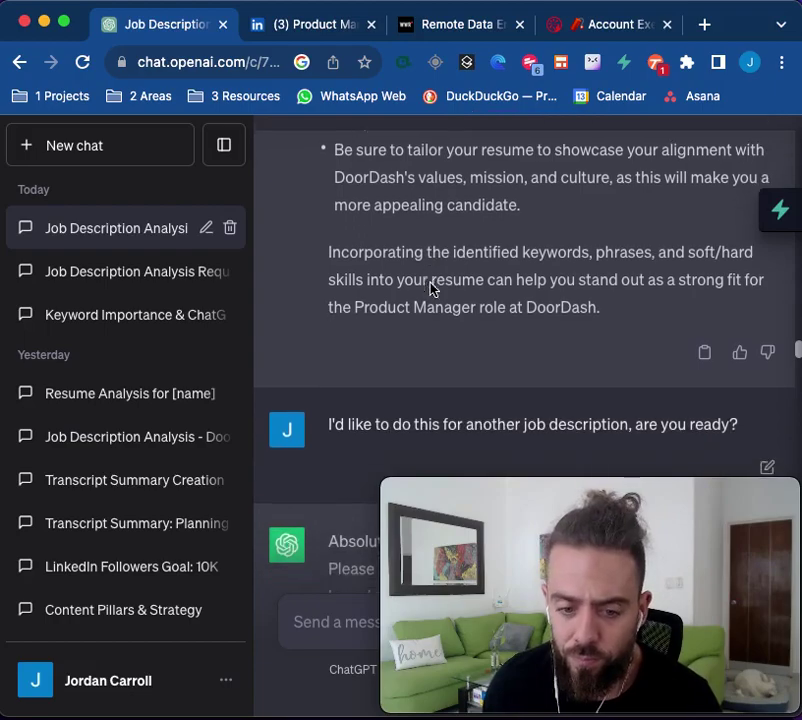
scroll(576, 324, "down", 9)
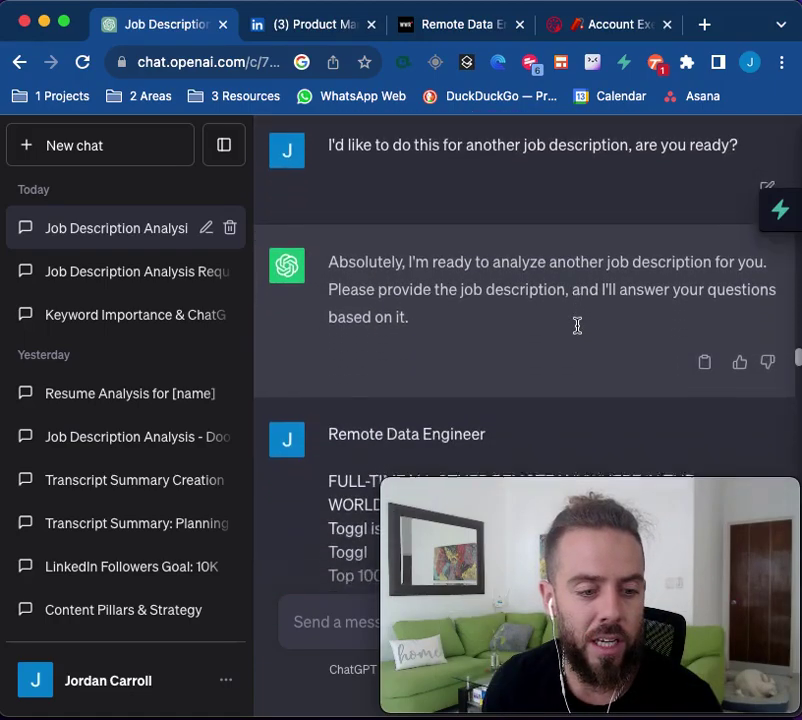
scroll(560, 330, "down", 20)
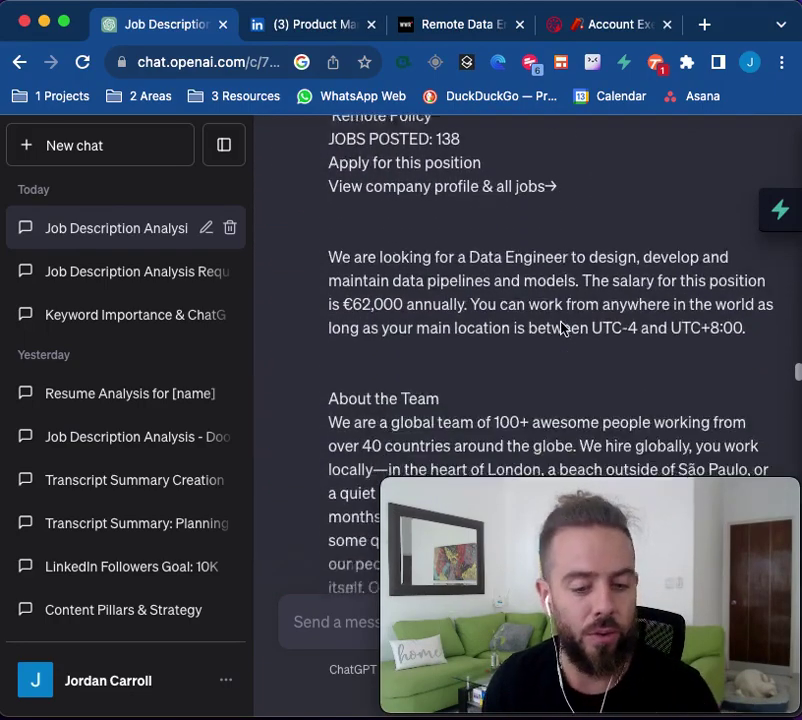
scroll(560, 329, "down", 15)
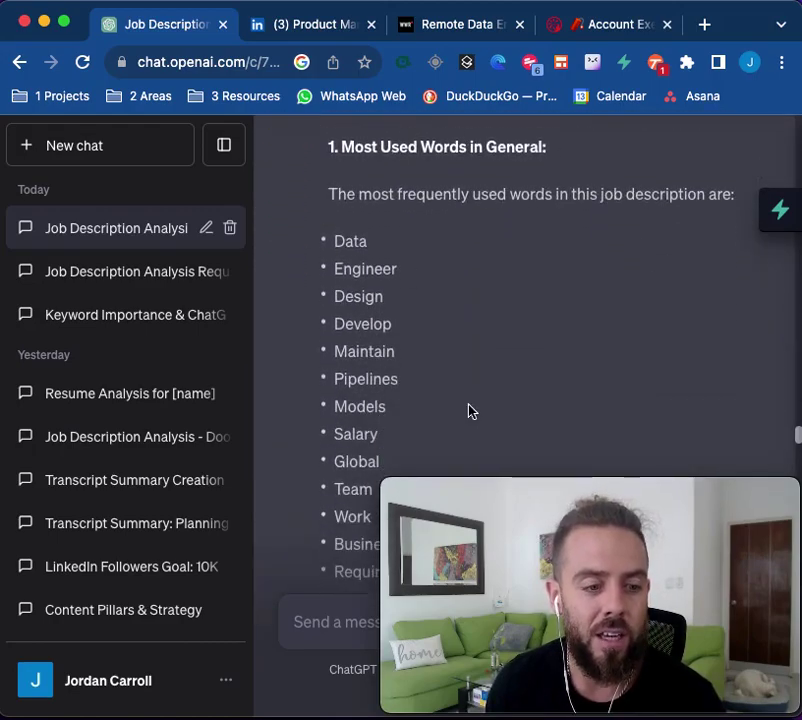
scroll(480, 378, "down", 18)
scroll(338, 227, "up", 1)
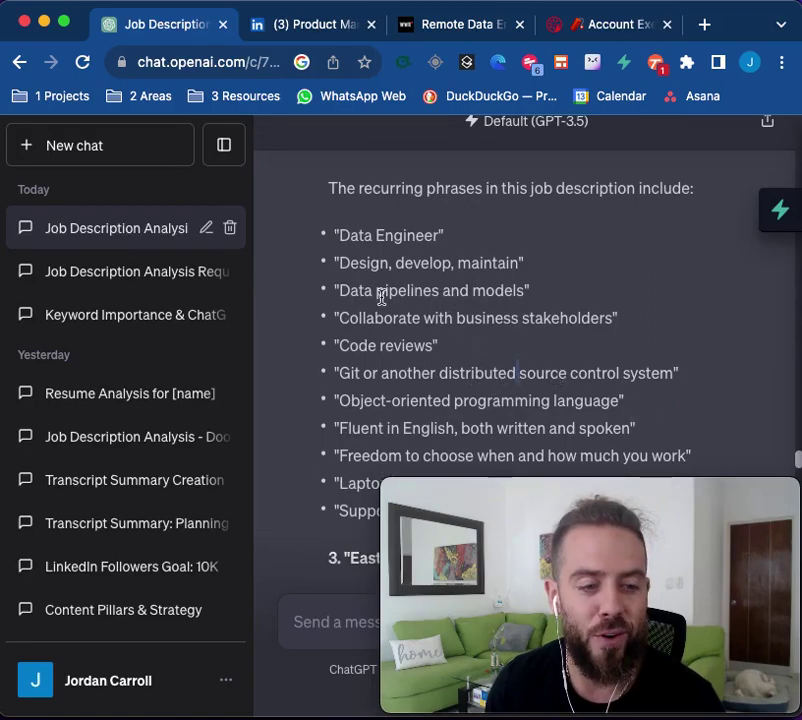
scroll(697, 376, "down", 5)
left_click_drag(755, 384, 466, 243)
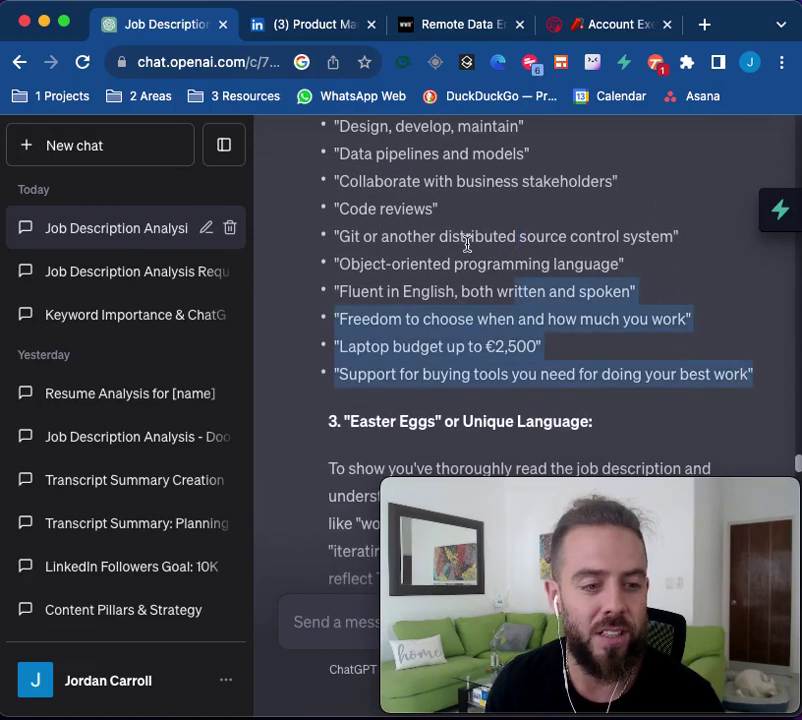
left_click(363, 256)
left_click_drag(333, 126, 628, 292)
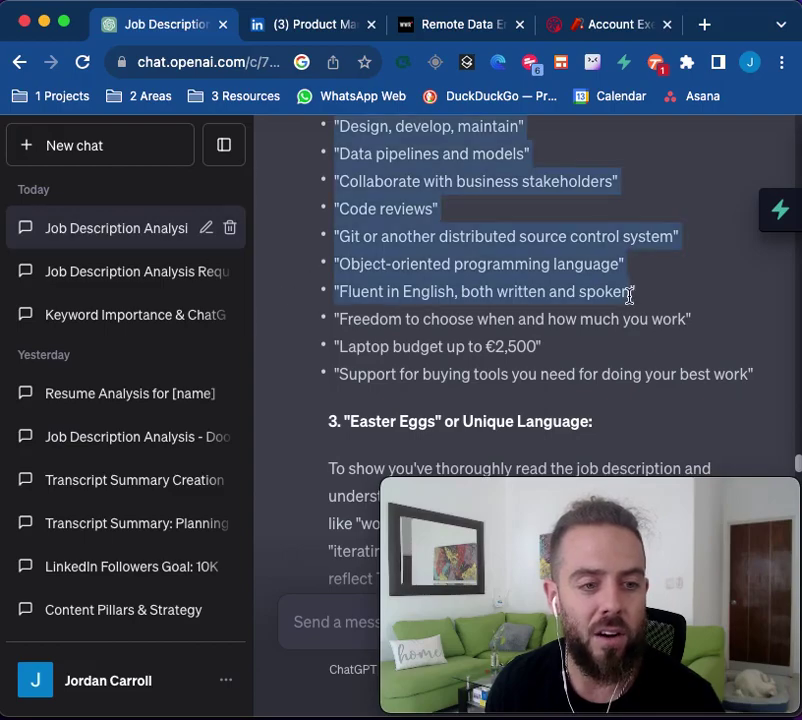
scroll(369, 310, "down", 5)
left_click(369, 310)
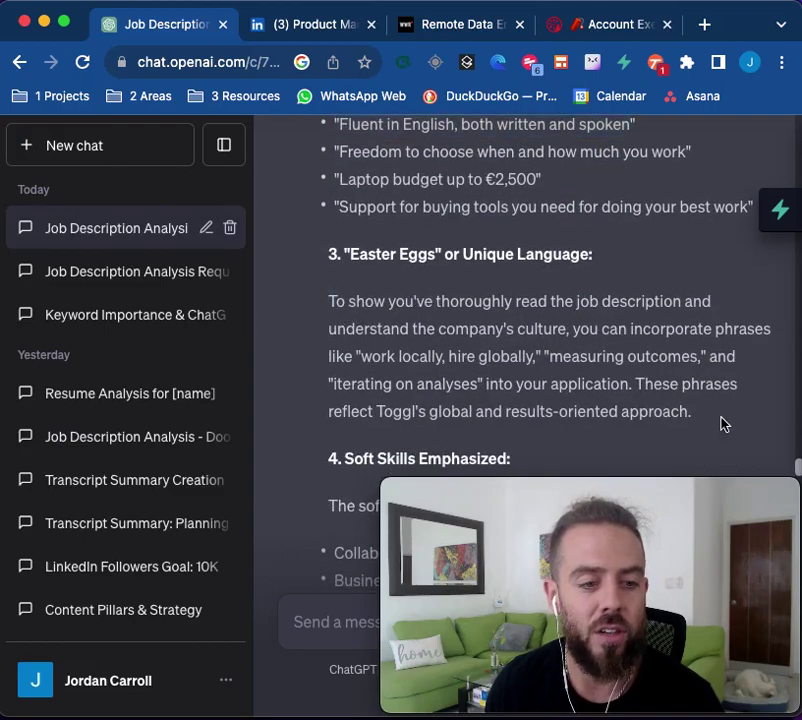
triple_click(670, 404)
left_click(478, 377)
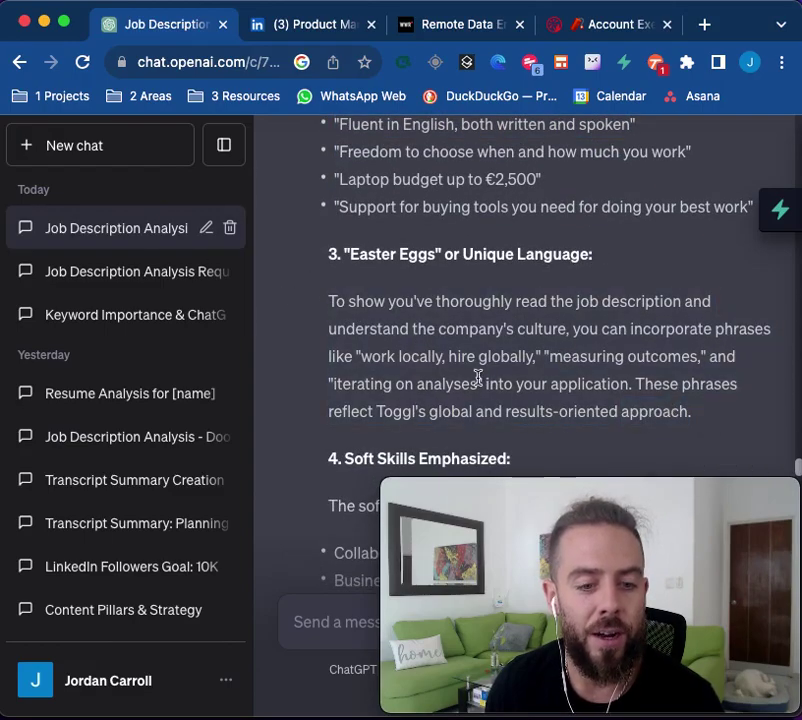
left_click_drag(362, 389, 501, 389)
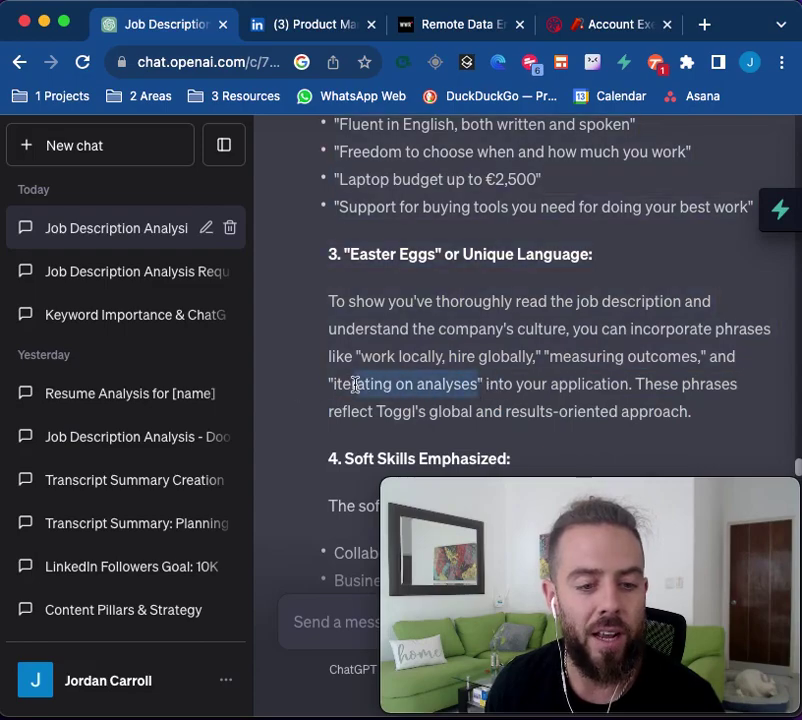
left_click(353, 385)
scroll(503, 322, "down", 5)
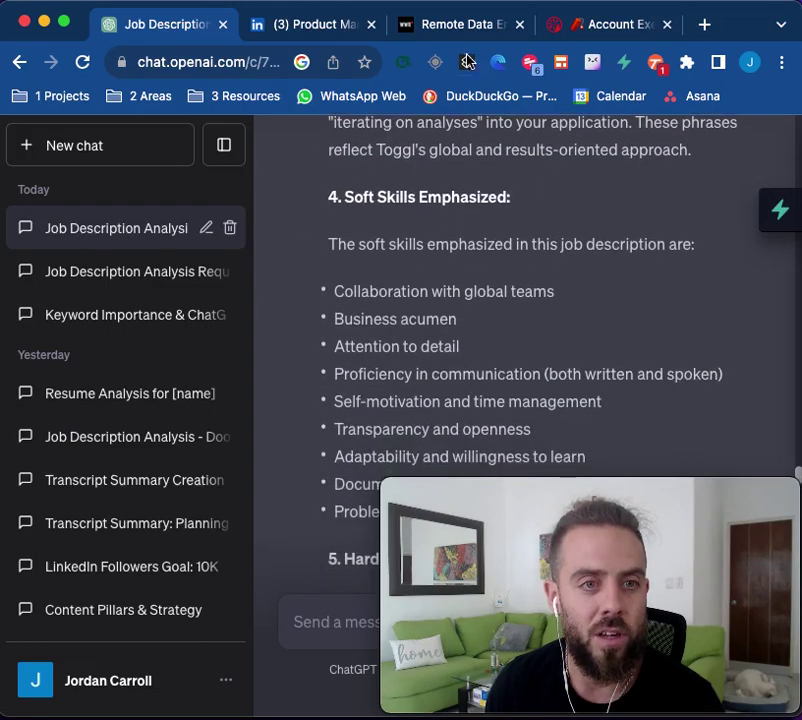
Step: Scroll through Toggl's Remote Data Engineer posting, checking the €62,000 salary and UTC-4 to UTC+8:00 limits
left_click(463, 24)
scroll(305, 270, "down", 3)
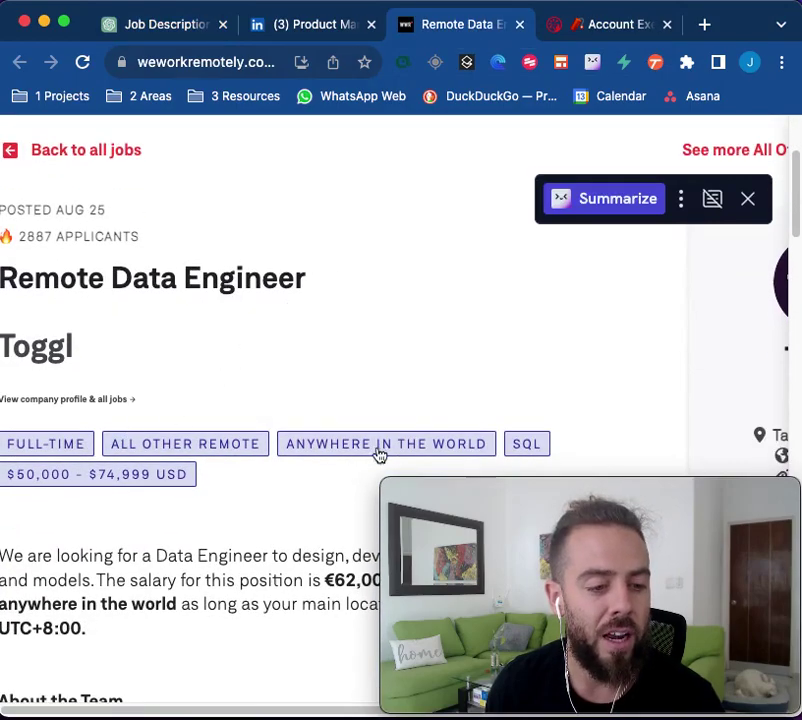
scroll(364, 347, "down", 2)
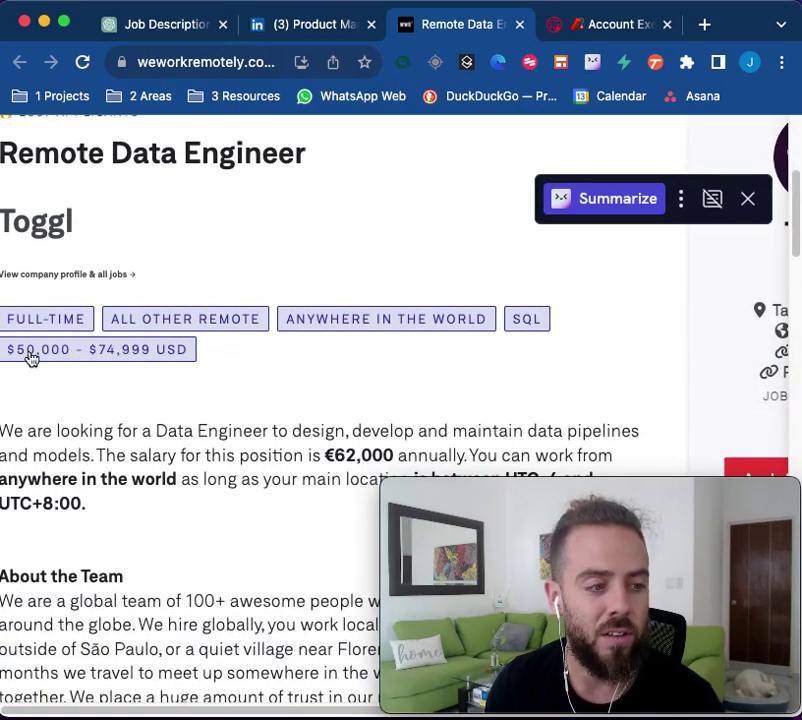
scroll(231, 381, "down", 2)
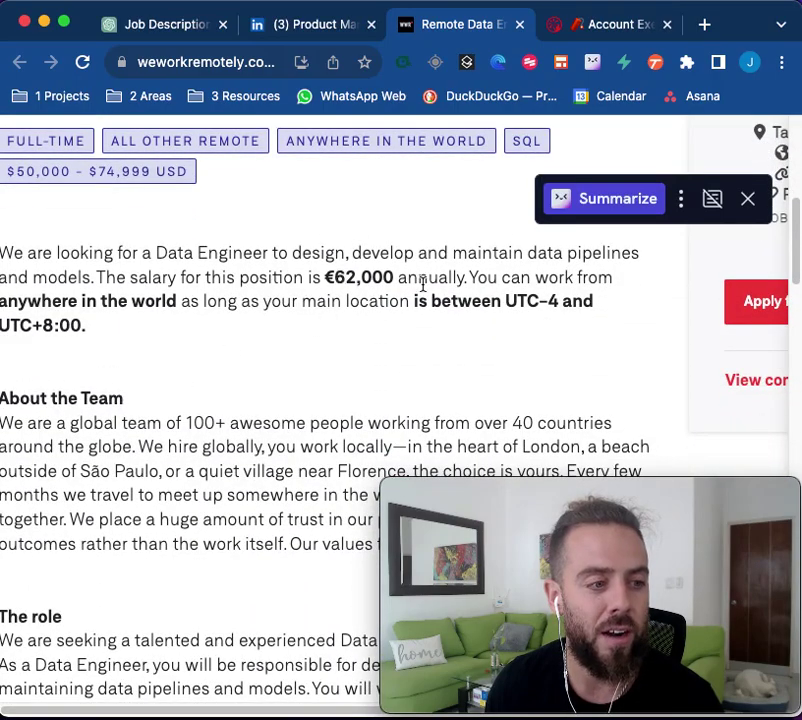
scroll(251, 340, "down", 2)
scroll(251, 340, "up", 1)
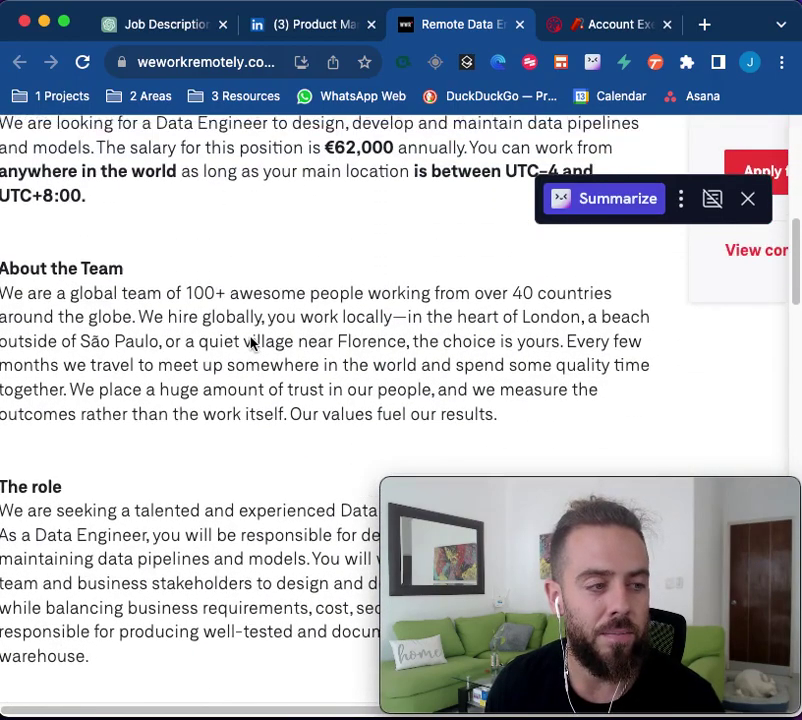
scroll(252, 342, "up", 1)
scroll(252, 342, "down", 5)
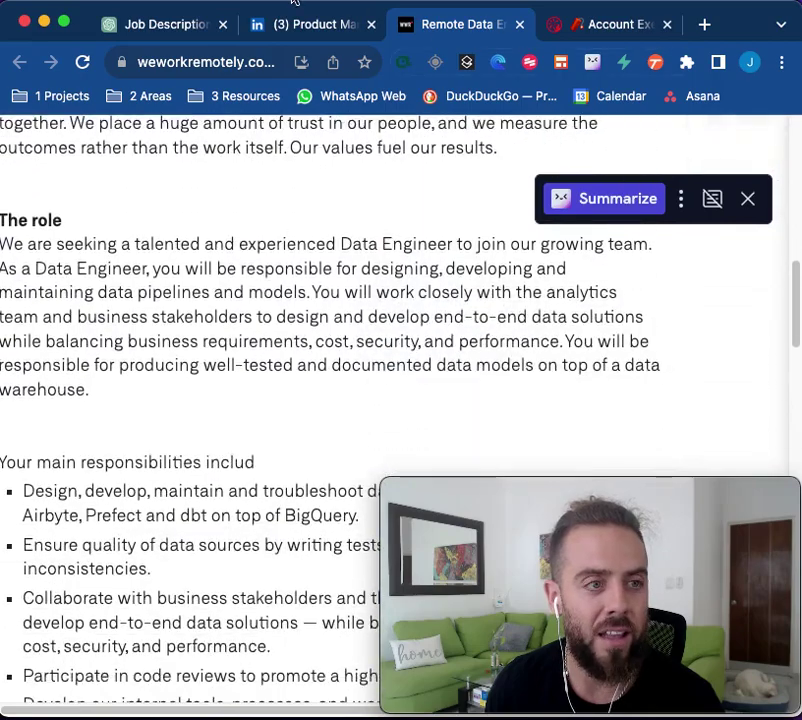
Step: Back in ChatGPT, reread the Toggl analysis's Remote Work Culture paragraph
left_click(310, 24)
left_click(178, 28)
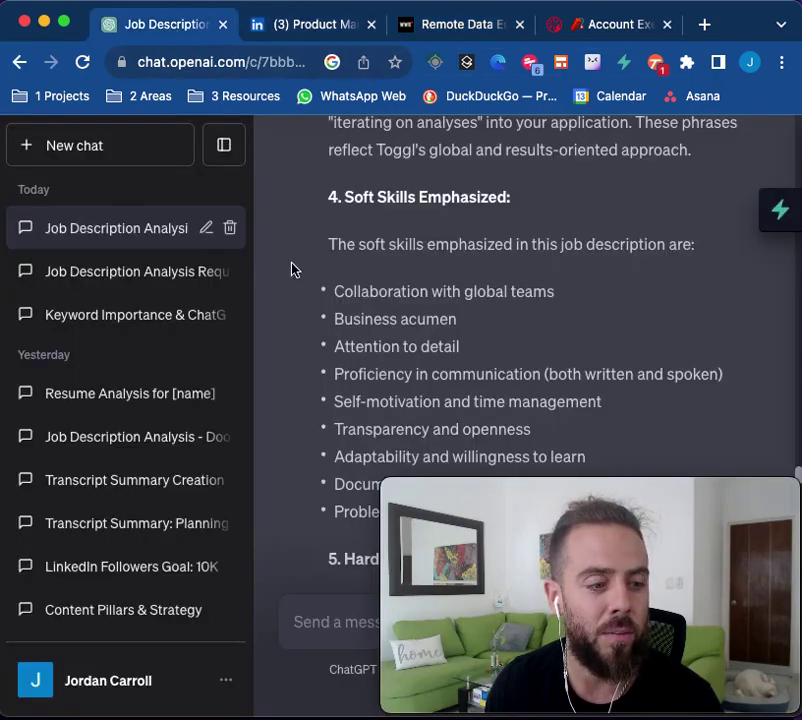
scroll(290, 269, "down", 6)
scroll(462, 274, "down", 2)
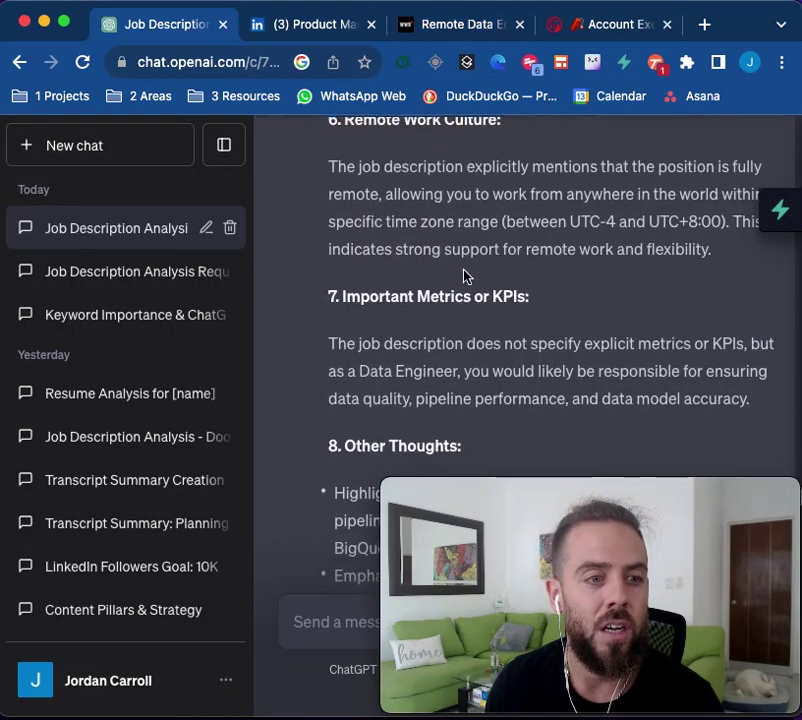
left_click_drag(500, 257, 609, 268)
triple_click(612, 269)
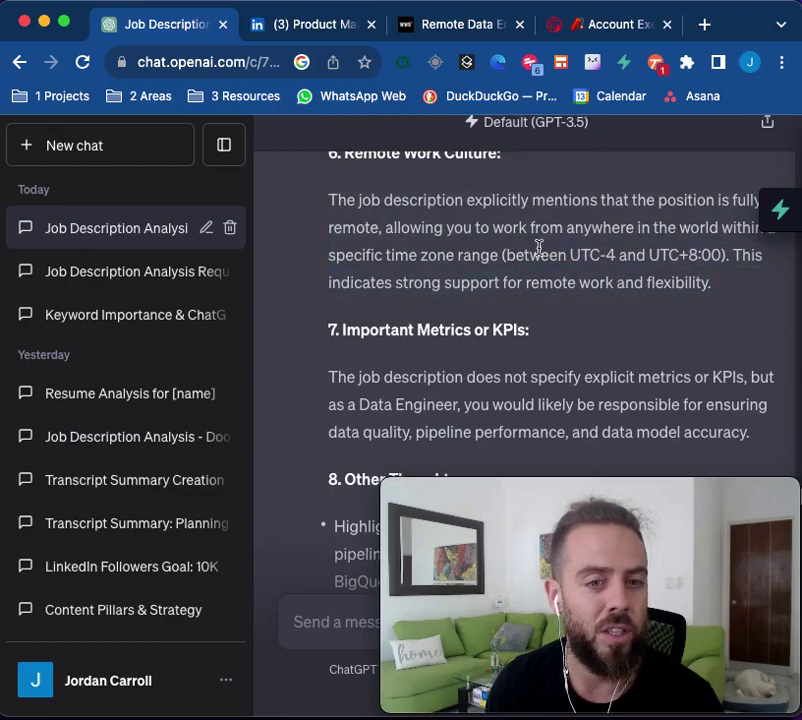
left_click(367, 256)
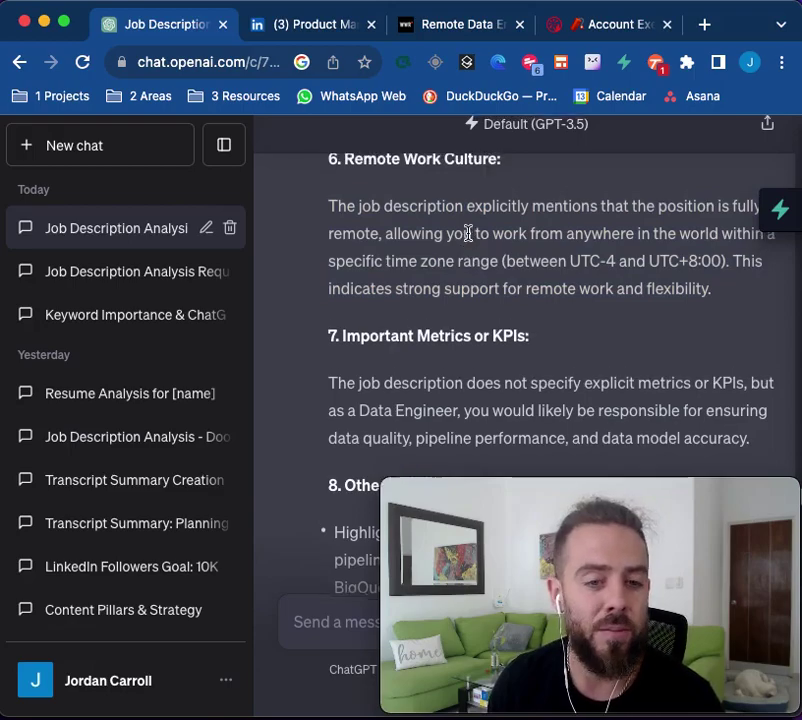
scroll(466, 236, "up", 2)
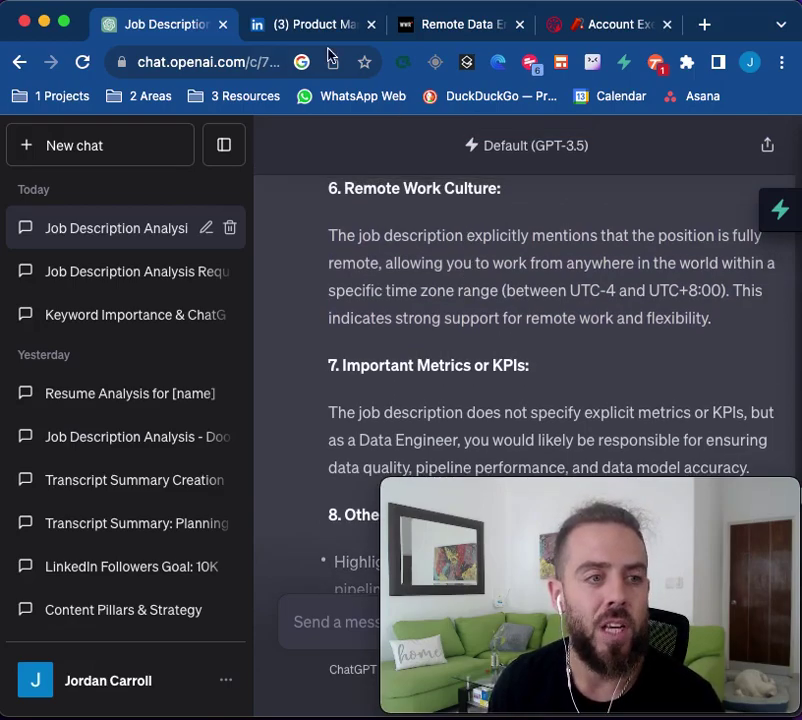
triple_click(494, 266)
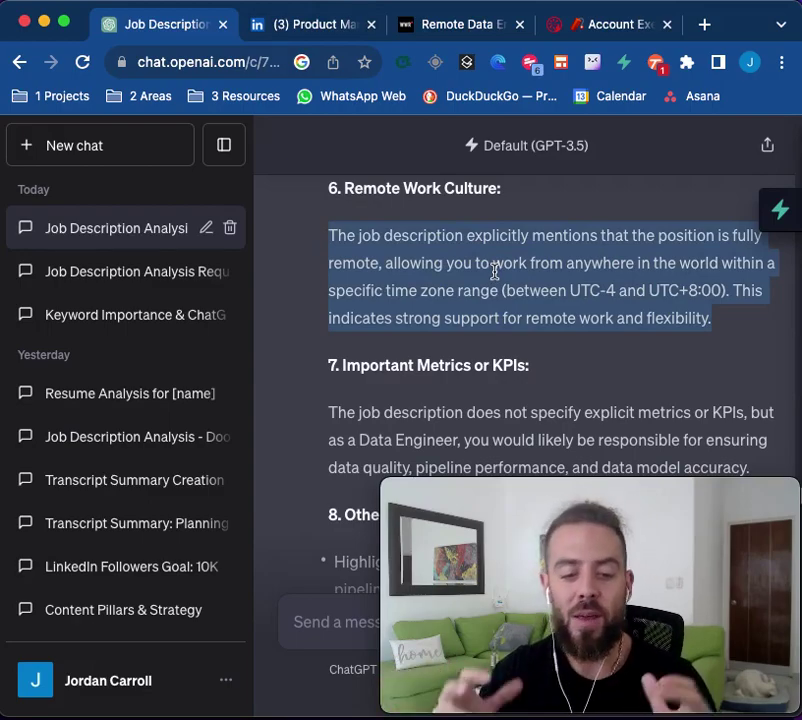
left_click(494, 272)
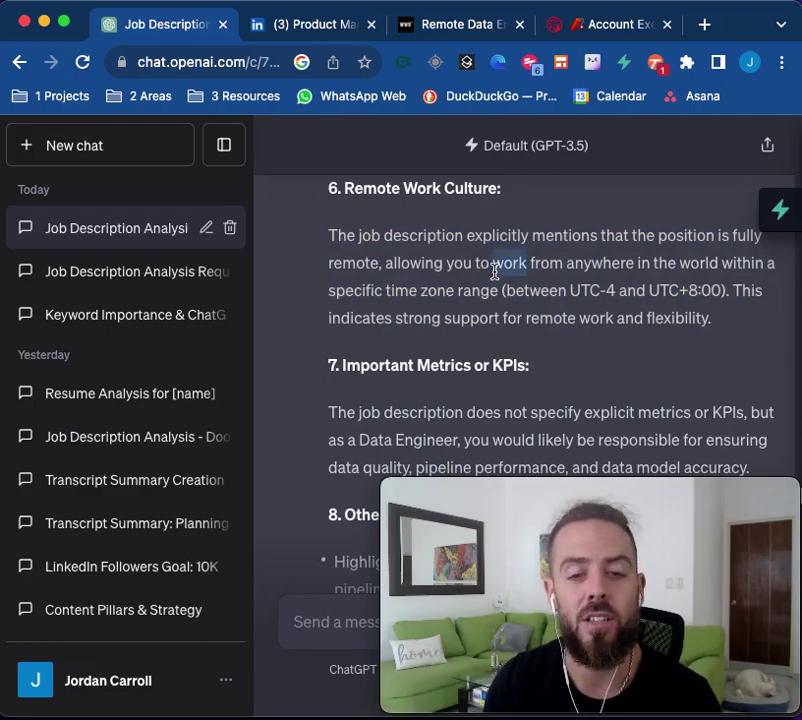
triple_click(494, 272)
left_click(455, 254)
Step: Read the Other Thoughts bullets on distributed teams, down to the pasted Rally Account Executive description
scroll(455, 256, "down", 3)
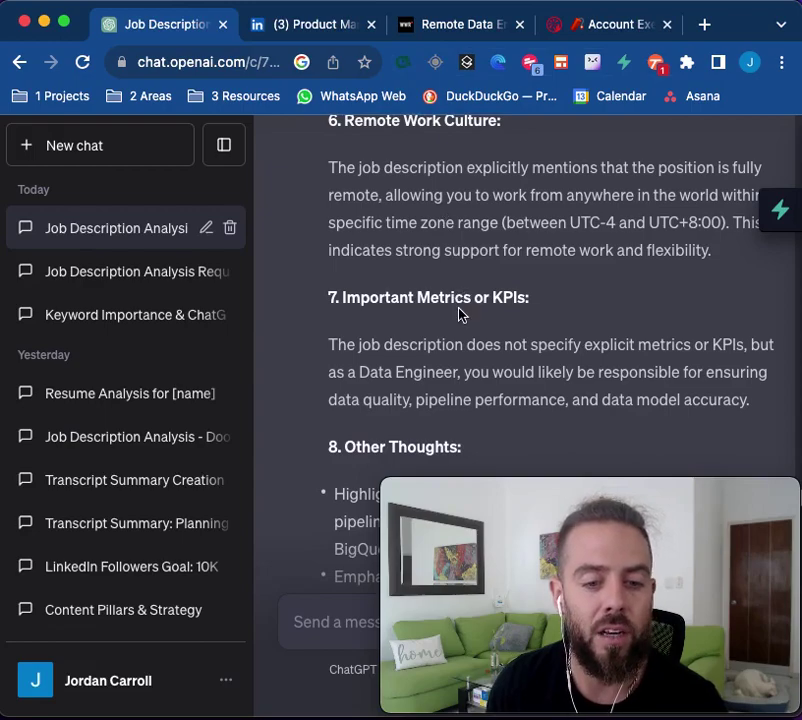
scroll(460, 312, "down", 5)
scroll(459, 307, "down", 1)
left_click_drag(460, 309, 575, 410)
left_click(424, 322)
triple_click(424, 322)
scroll(457, 304, "down", 6)
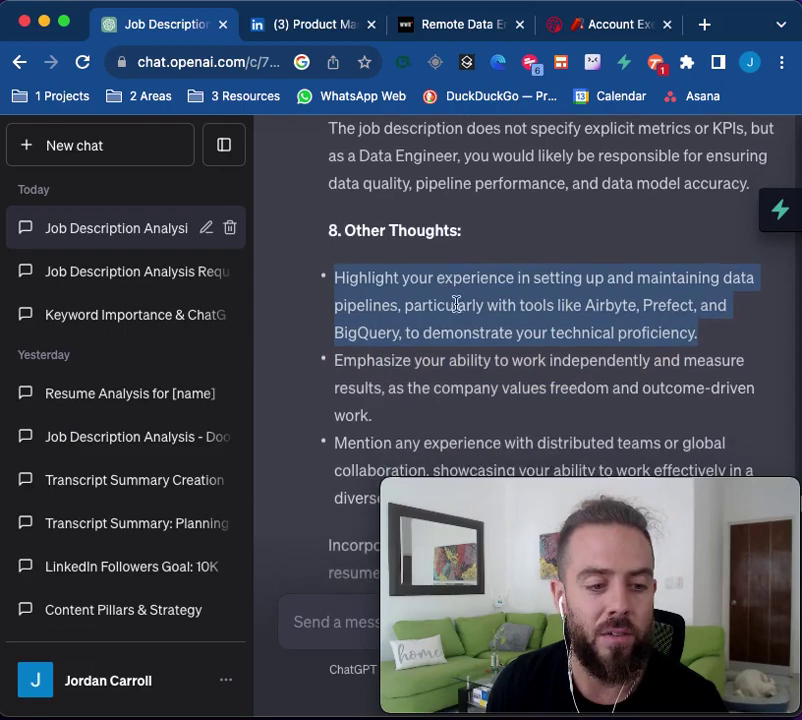
double_click(446, 309)
triple_click(446, 309)
scroll(494, 268, "down", 1)
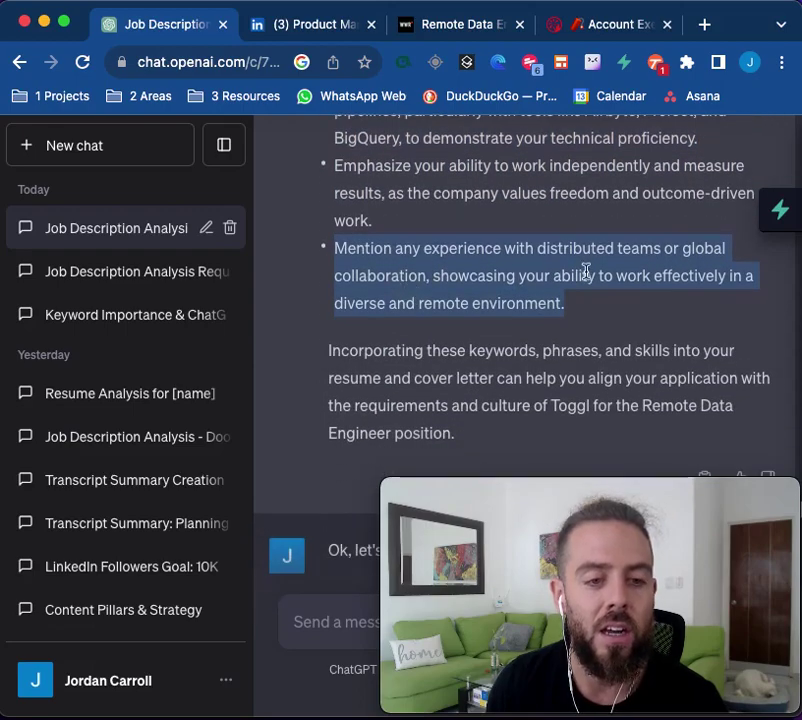
left_click(492, 268)
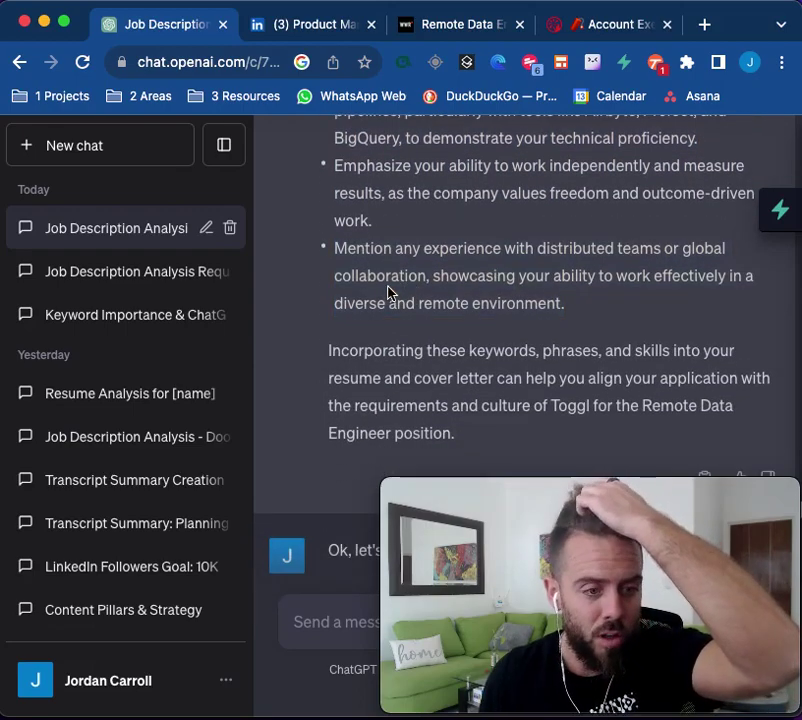
scroll(389, 292, "down", 15)
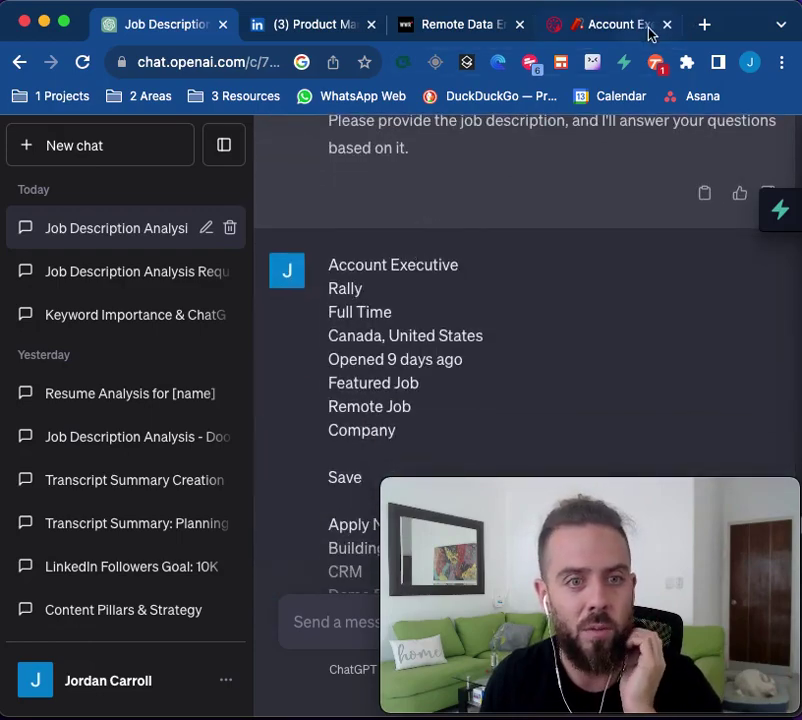
Step: Look over the Rally Account Executive posting on Dynamite Jobs and its description
left_click(640, 26)
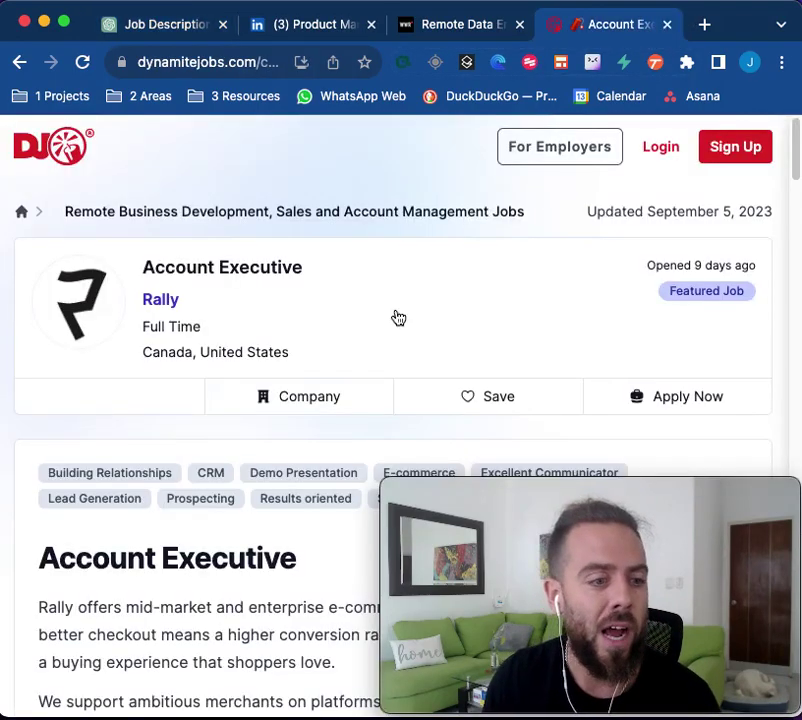
scroll(224, 340, "down", 10)
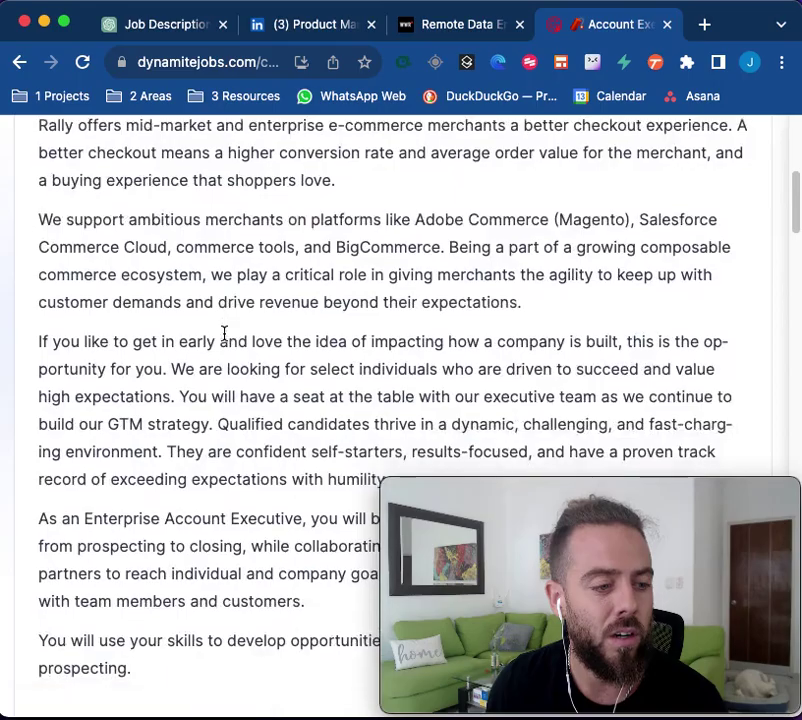
scroll(224, 340, "down", 5)
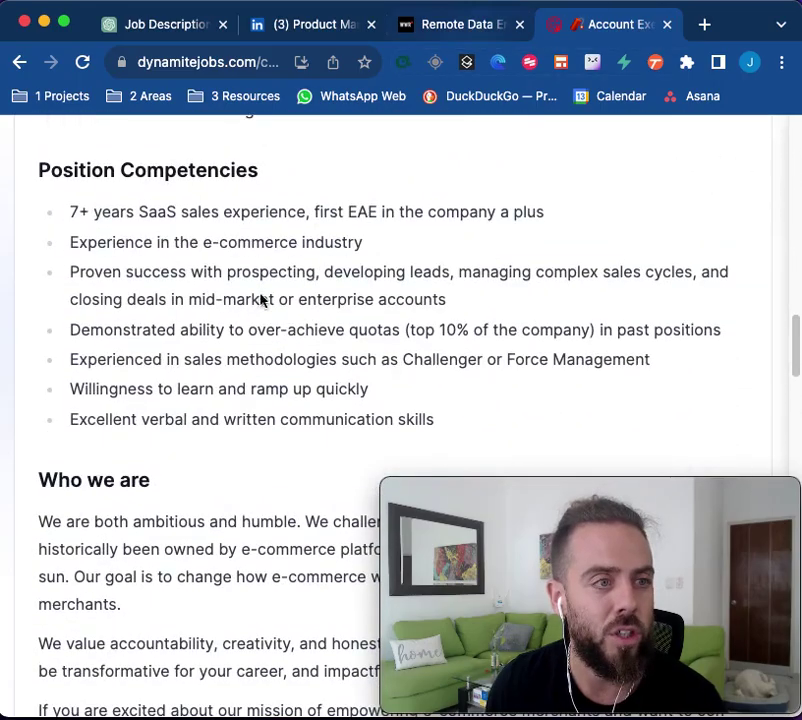
scroll(261, 300, "up", 15)
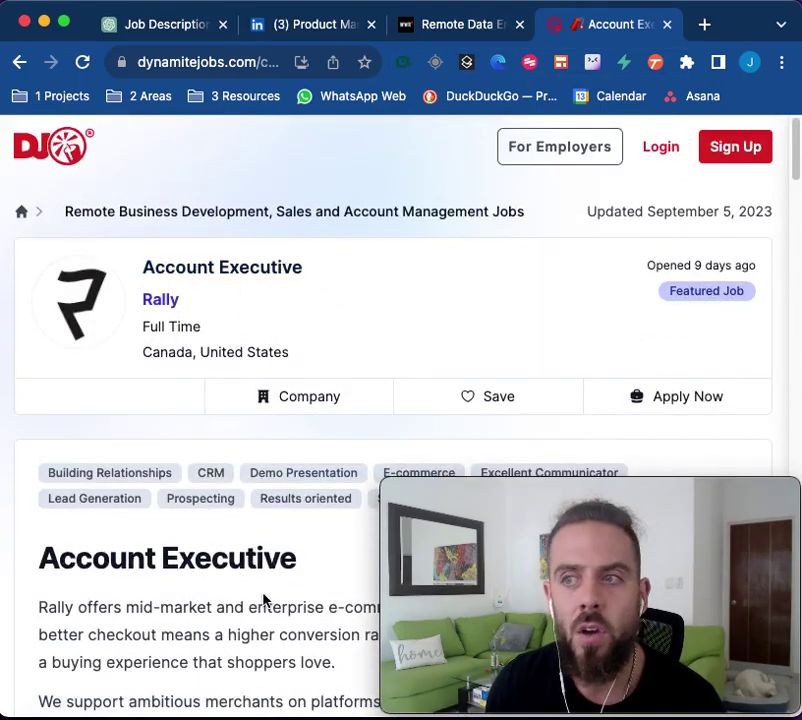
Step: Return to ChatGPT and scroll through the pasted Rally job description
left_click(173, 30)
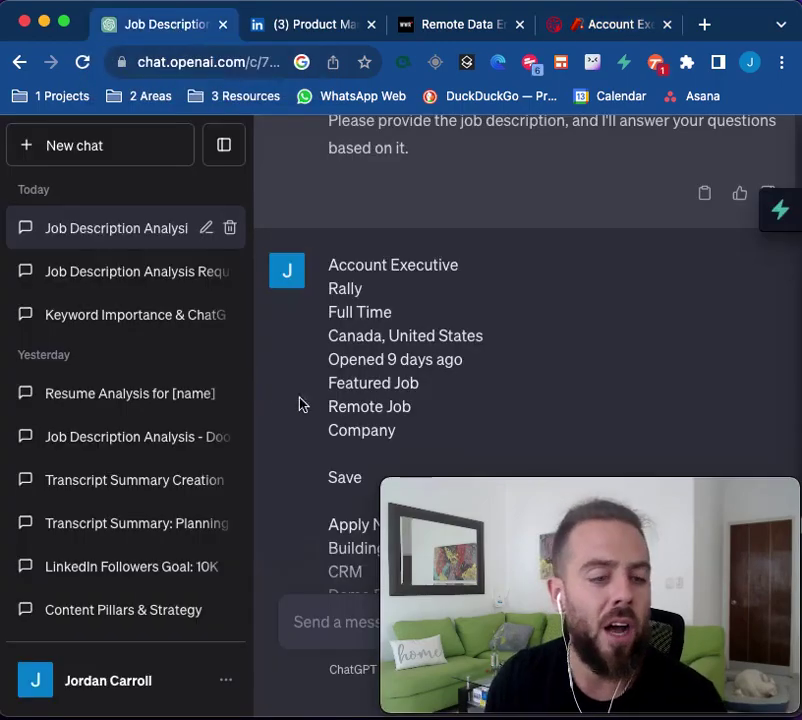
scroll(358, 371, "down", 10)
scroll(358, 371, "down", 15)
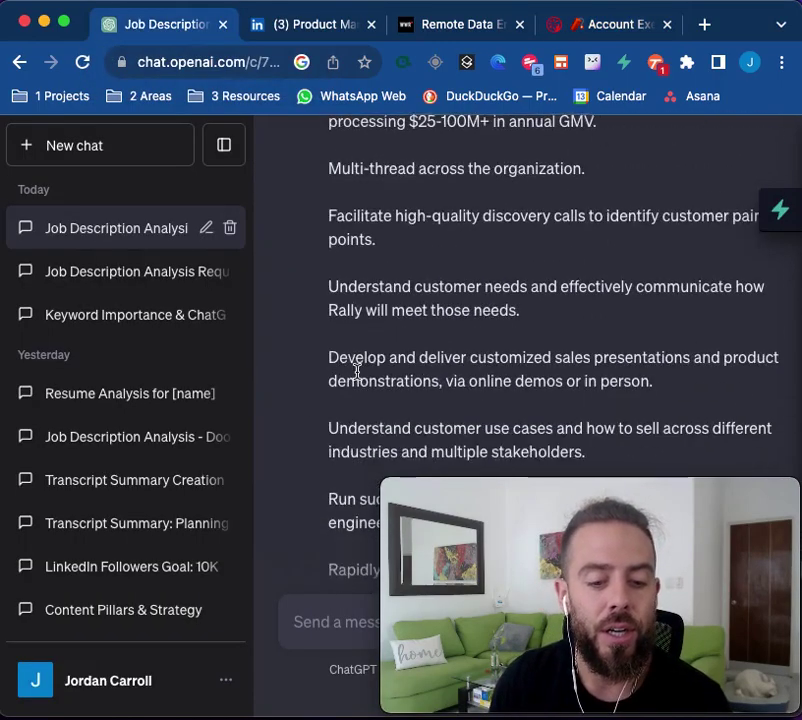
scroll(361, 366, "down", 15)
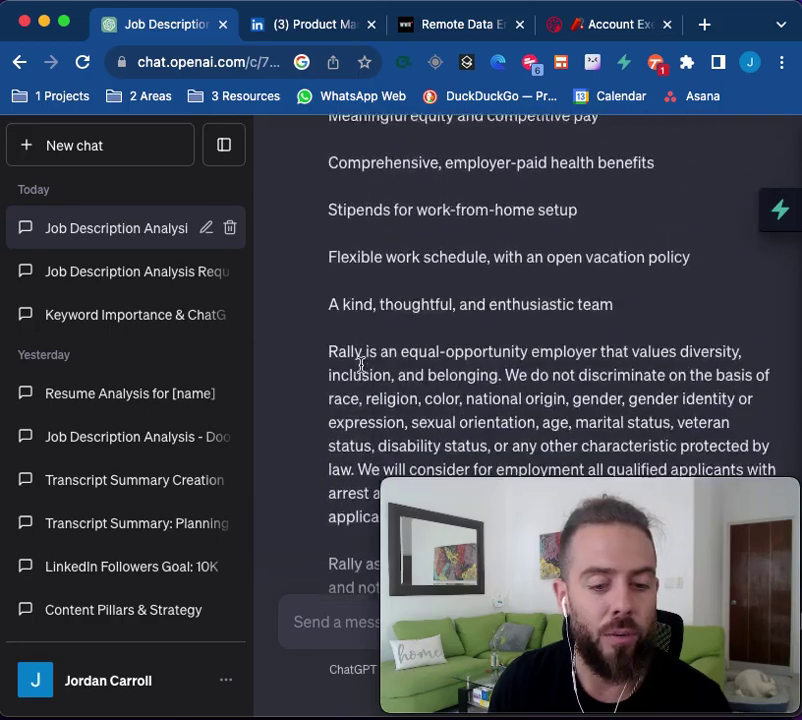
scroll(361, 366, "down", 1)
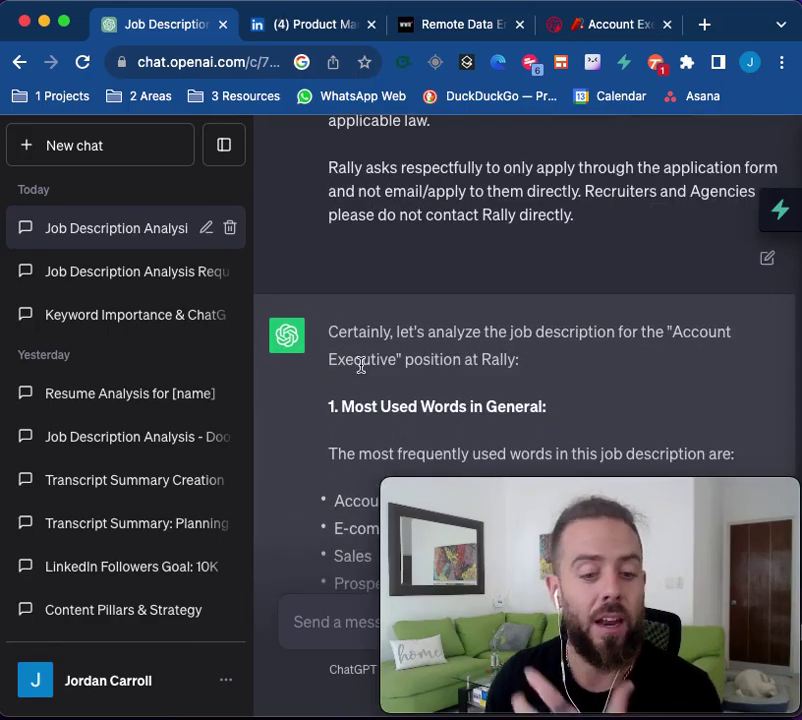
scroll(361, 364, "down", 1)
scroll(361, 364, "down", 5)
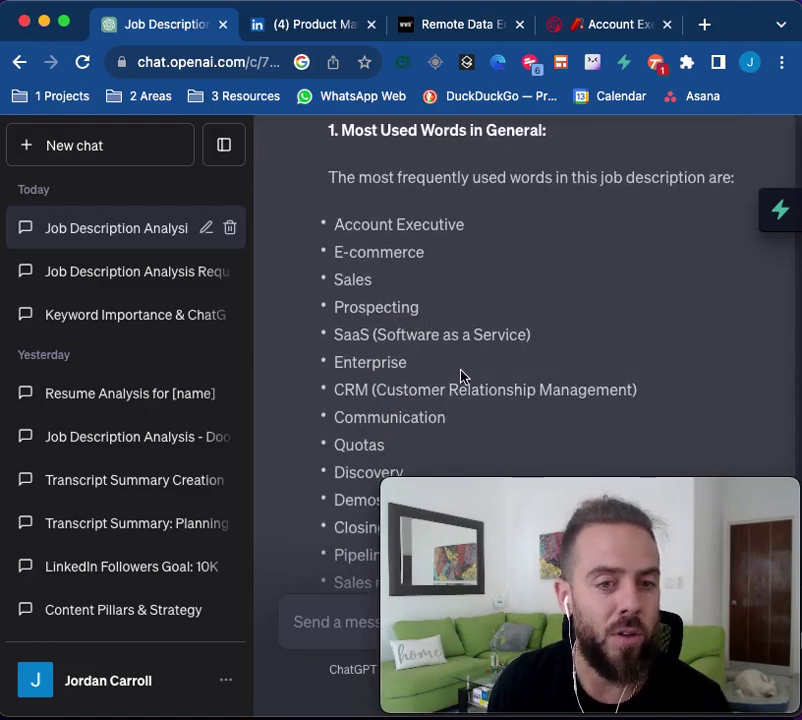
scroll(458, 372, "down", 3)
Step: Select the Easter Eggs paragraph and read on into the analysis's Hard Skills
scroll(458, 374, "up", 2)
scroll(456, 370, "down", 5)
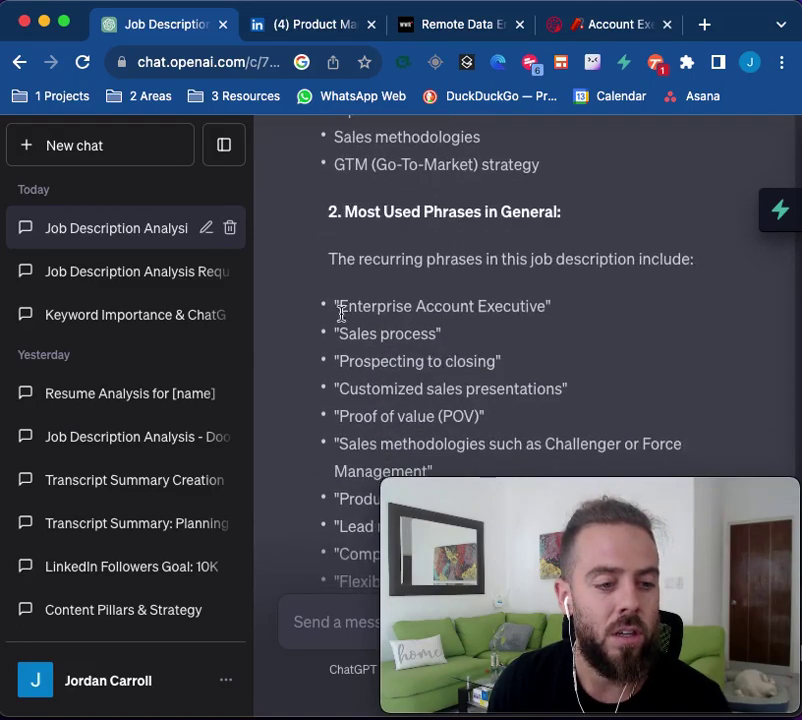
scroll(603, 400, "down", 2)
scroll(603, 400, "down", 5)
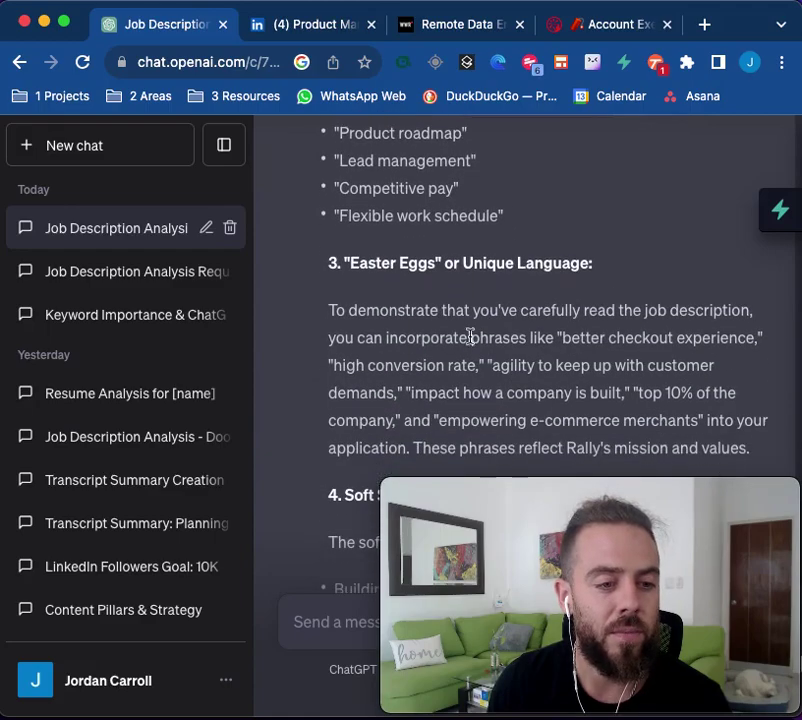
triple_click(435, 337)
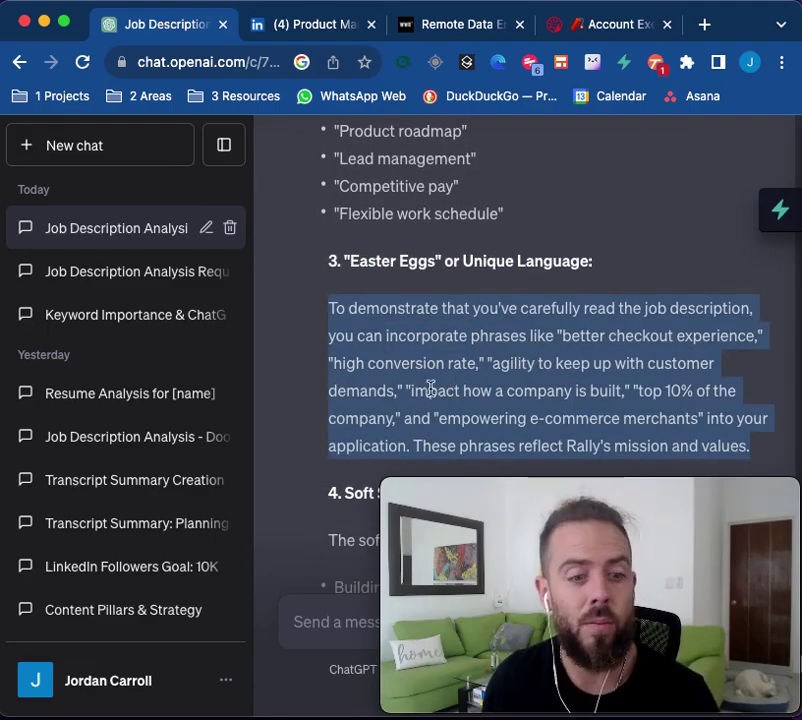
scroll(406, 360, "down", 5)
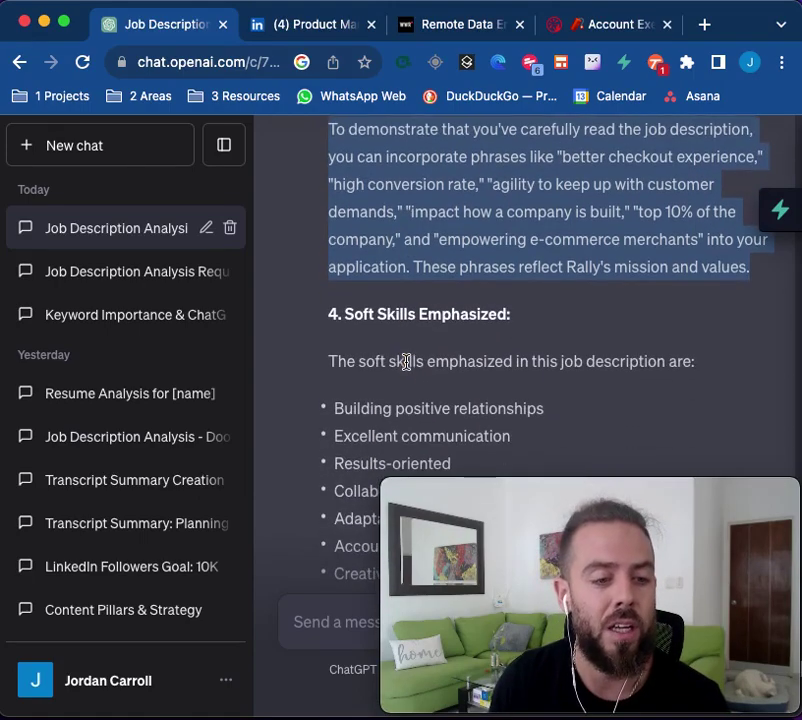
Step: Highlight the '7+ years of SaaS sales experience' requirement in Hard Skills
scroll(350, 425, "down", 5)
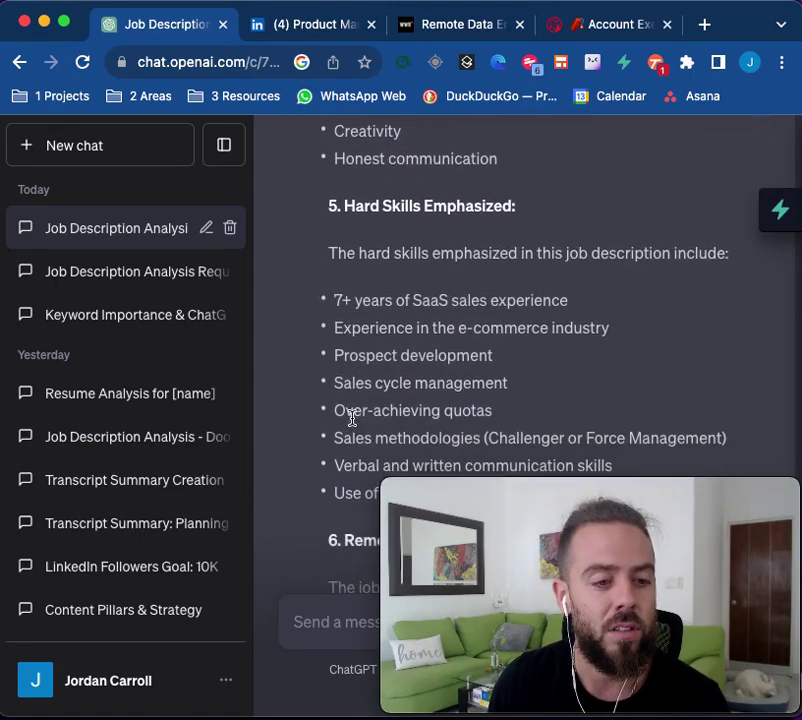
left_click_drag(333, 300, 568, 302)
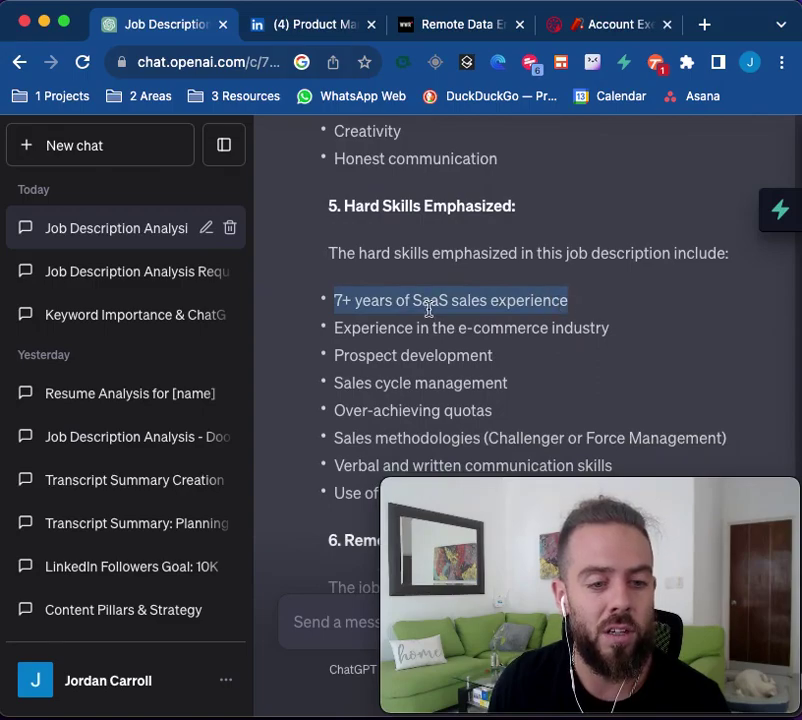
left_click_drag(354, 303, 596, 310)
left_click_drag(308, 295, 385, 298)
left_click_drag(328, 304, 365, 299)
left_click(388, 304)
triple_click(360, 304)
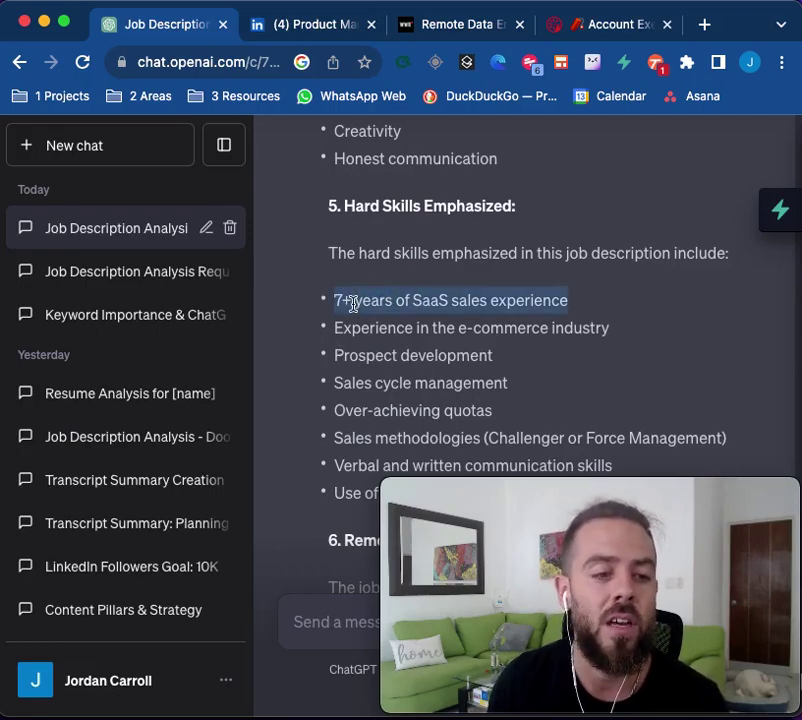
left_click(390, 316)
Step: Select the 'Over-achieving quotas' line and revisit the 7+ years SaaS experience line
scroll(471, 305, "down", 1)
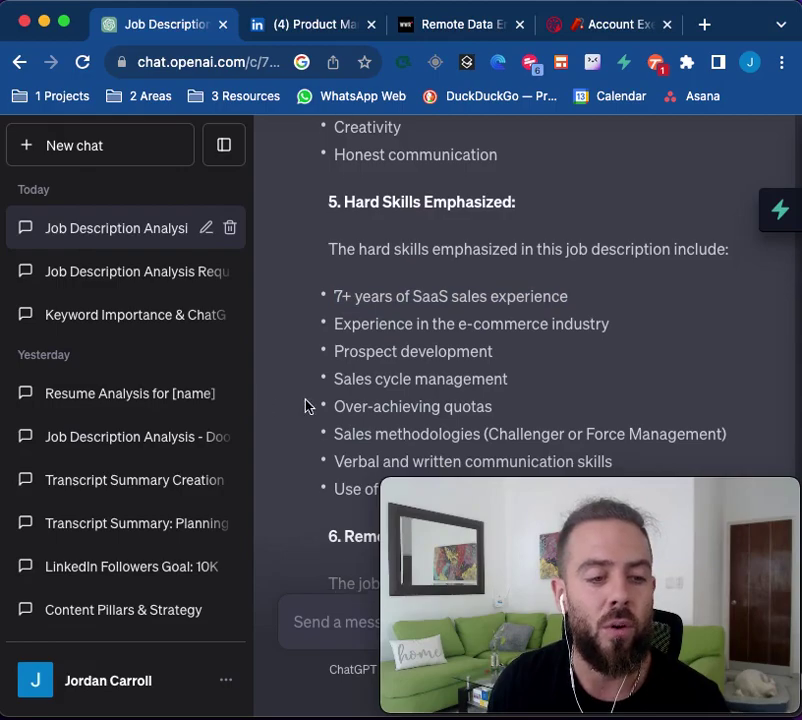
left_click_drag(308, 405, 485, 408)
left_click(487, 408)
left_click_drag(333, 290, 551, 290)
scroll(455, 281, "down", 3)
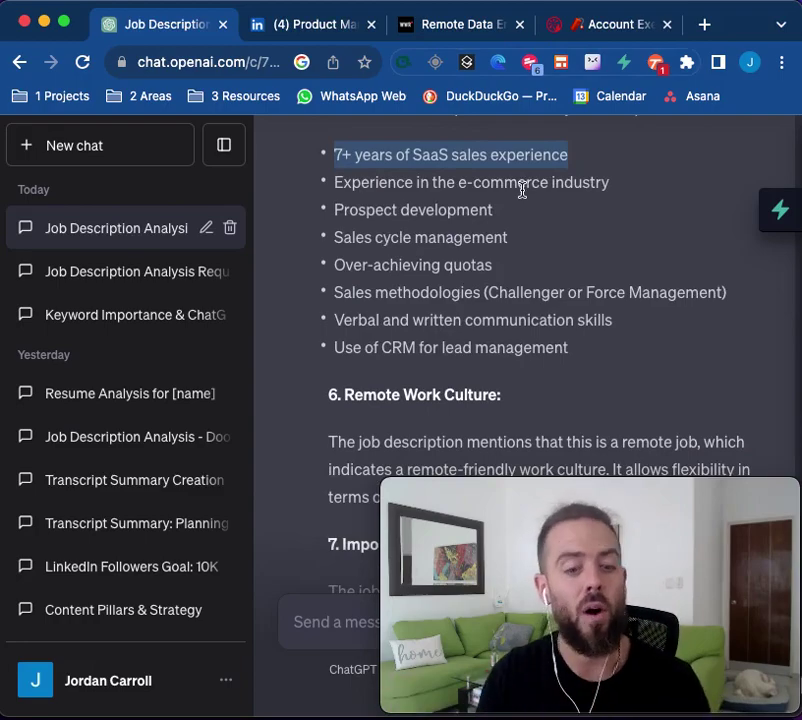
triple_click(488, 160)
scroll(490, 260, "down", 1)
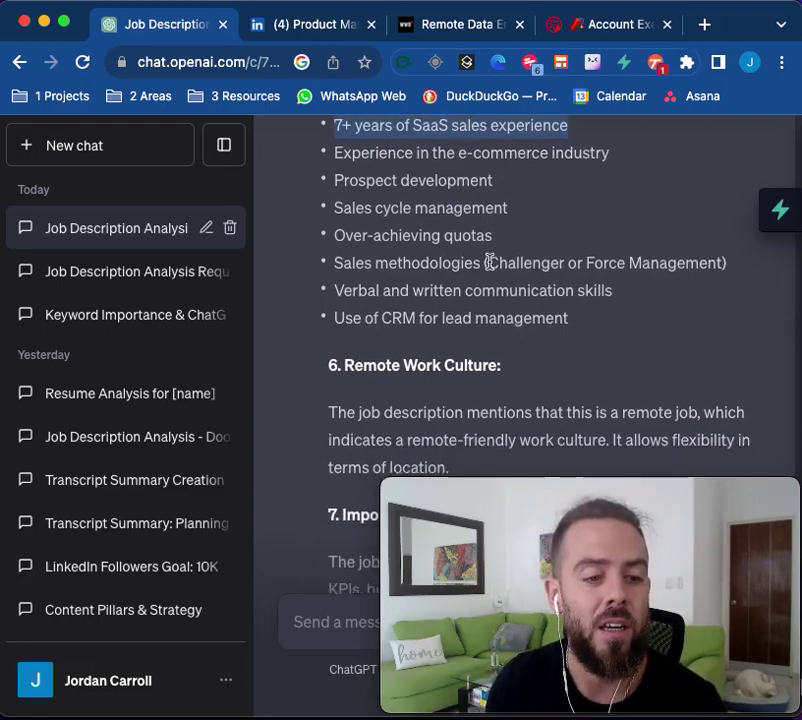
scroll(489, 261, "down", 2)
scroll(385, 250, "up", 4)
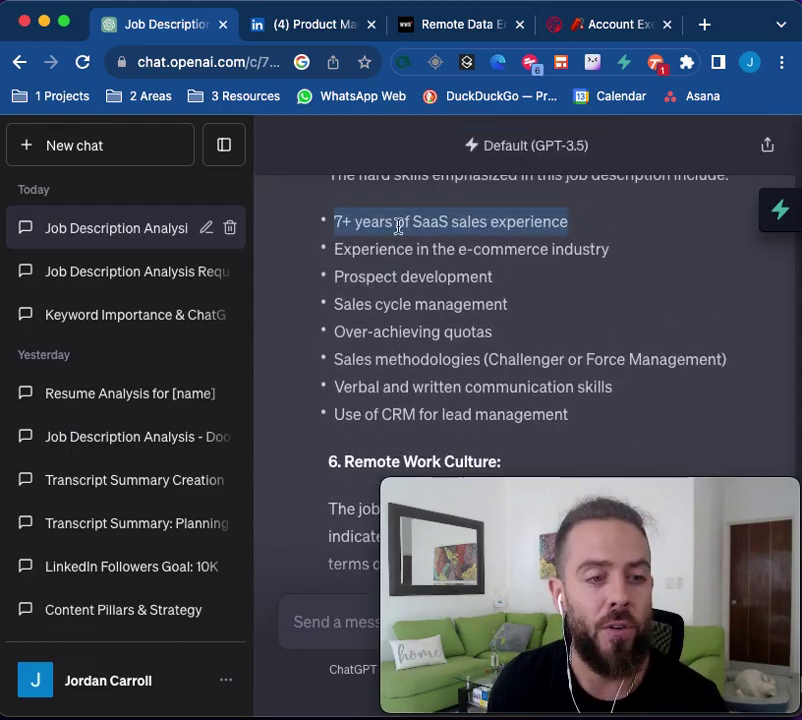
left_click(352, 320)
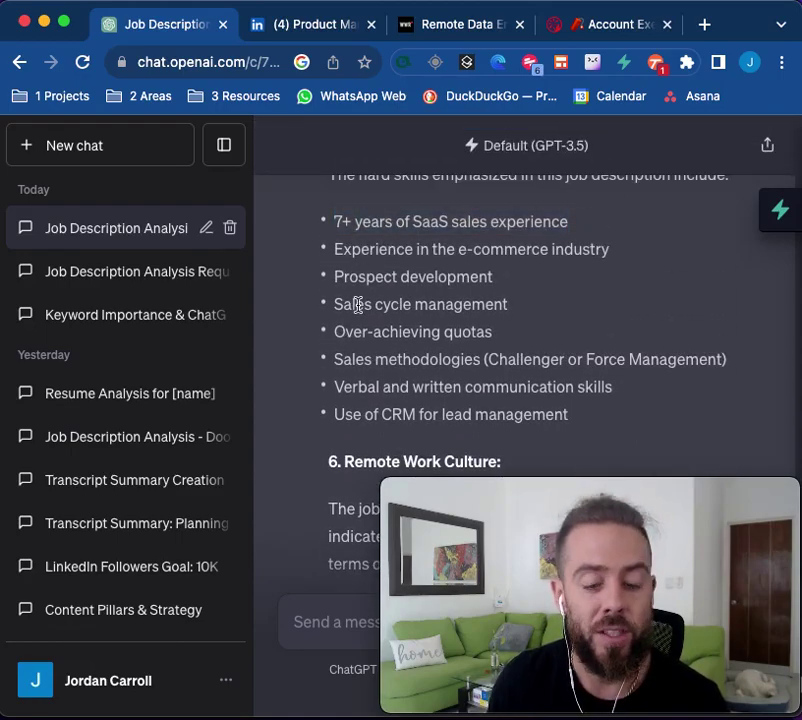
Step: Select the Remote Work Culture paragraph and compare it against the original Rally posting
scroll(358, 305, "down", 3)
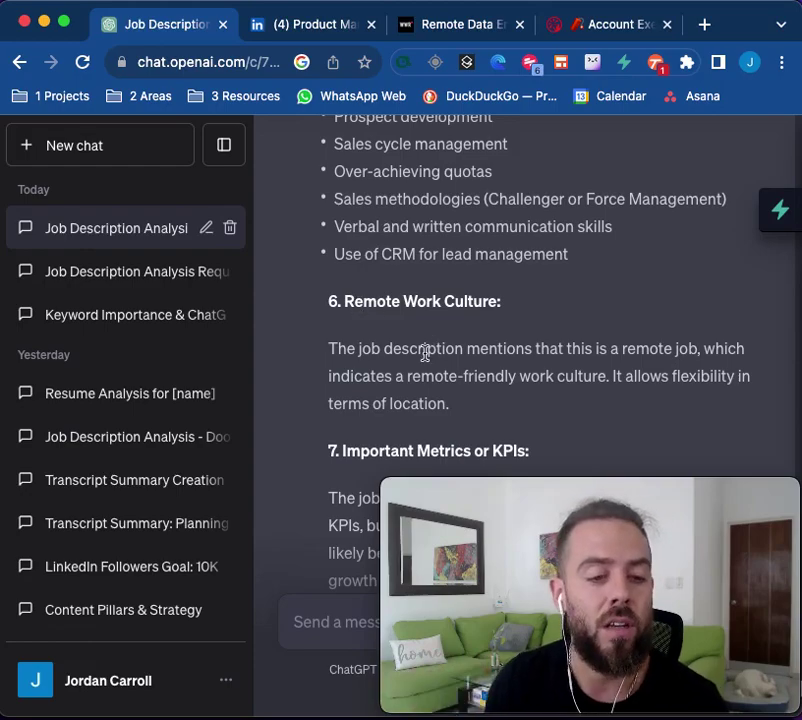
scroll(425, 352, "down", 1)
triple_click(370, 347)
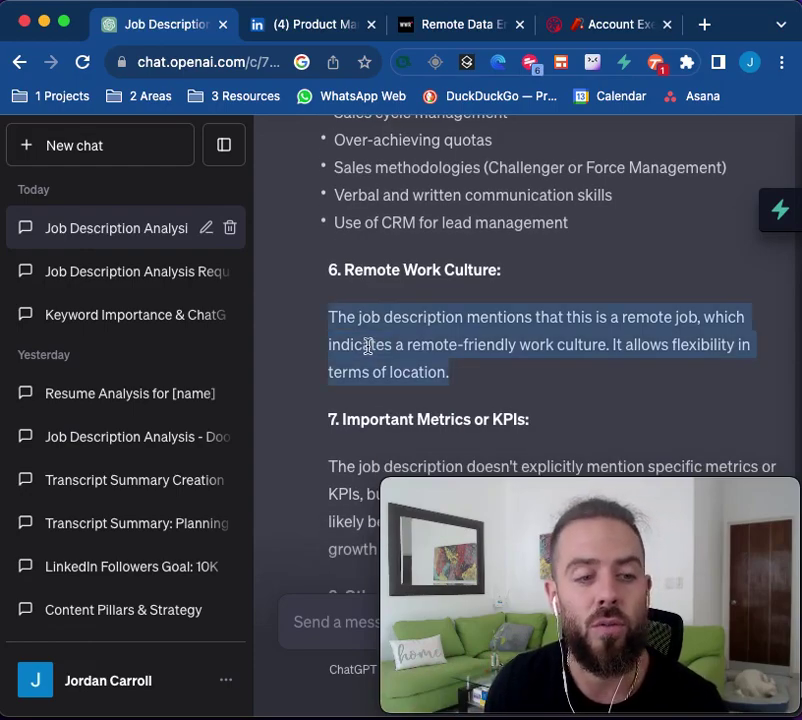
left_click_drag(322, 328, 347, 331)
scroll(347, 331, "down", 3)
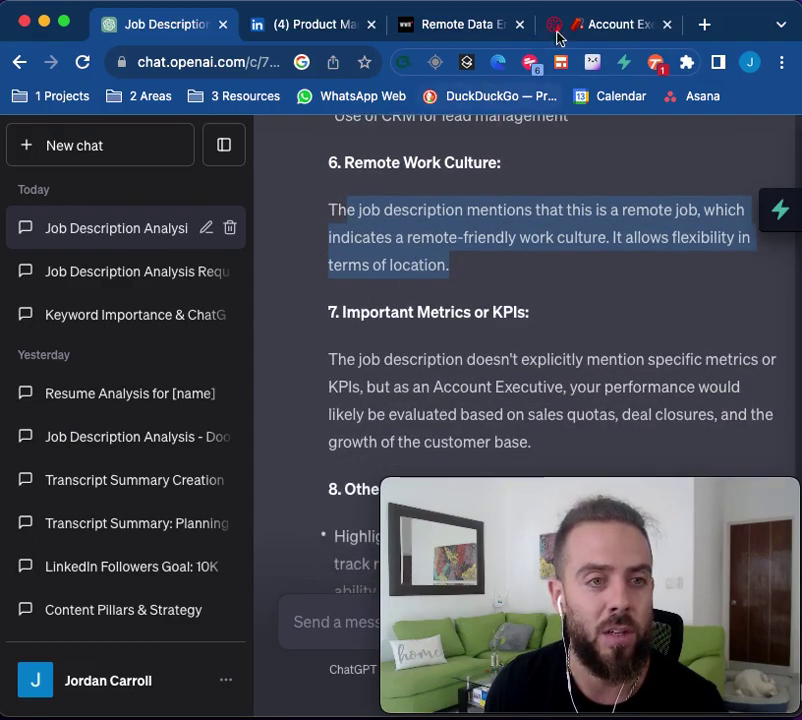
left_click(601, 24)
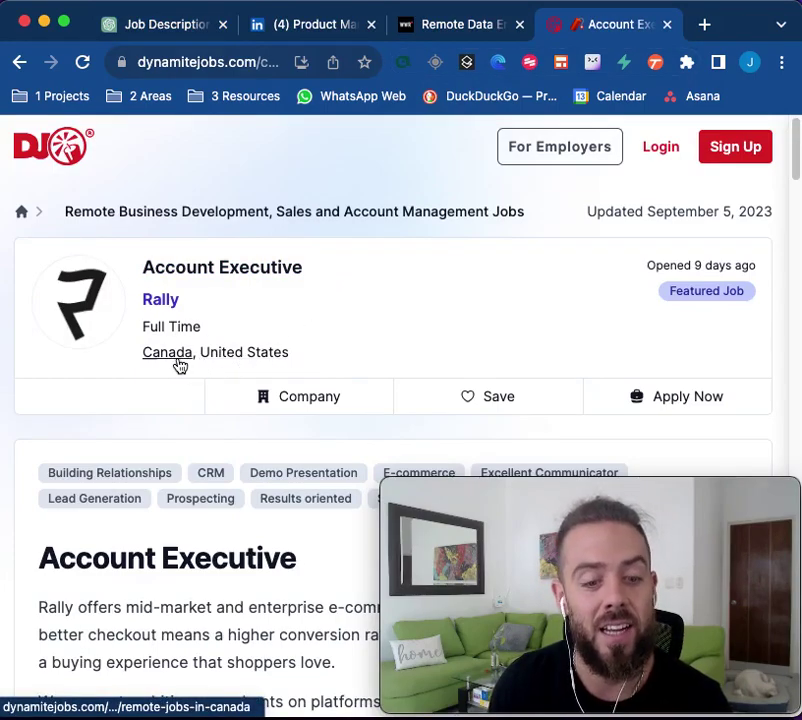
left_click(165, 26)
Step: Select the first four '8. Other Thoughts' tips, then scroll back toward the reply's start
scroll(437, 368, "down", 3)
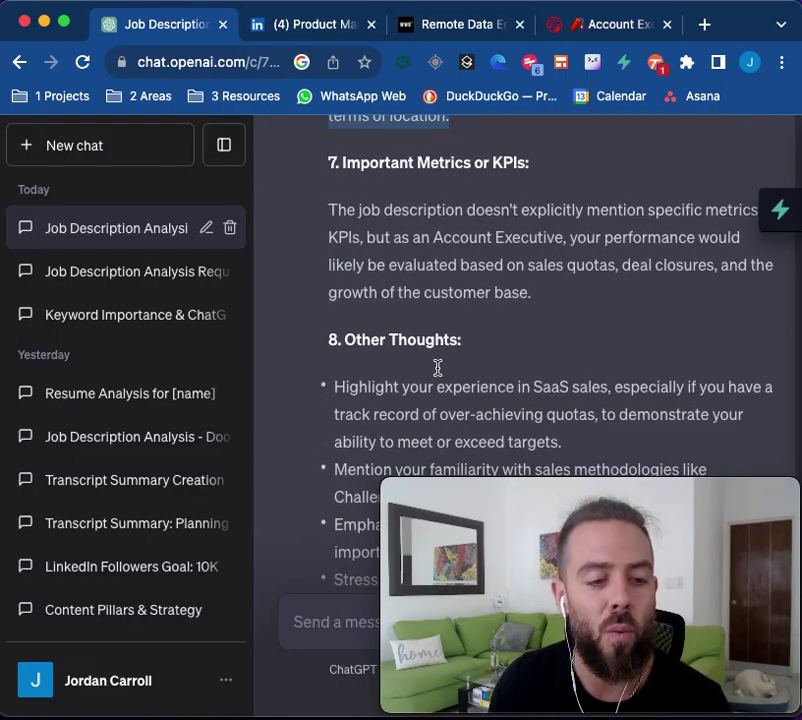
scroll(437, 328, "down", 4)
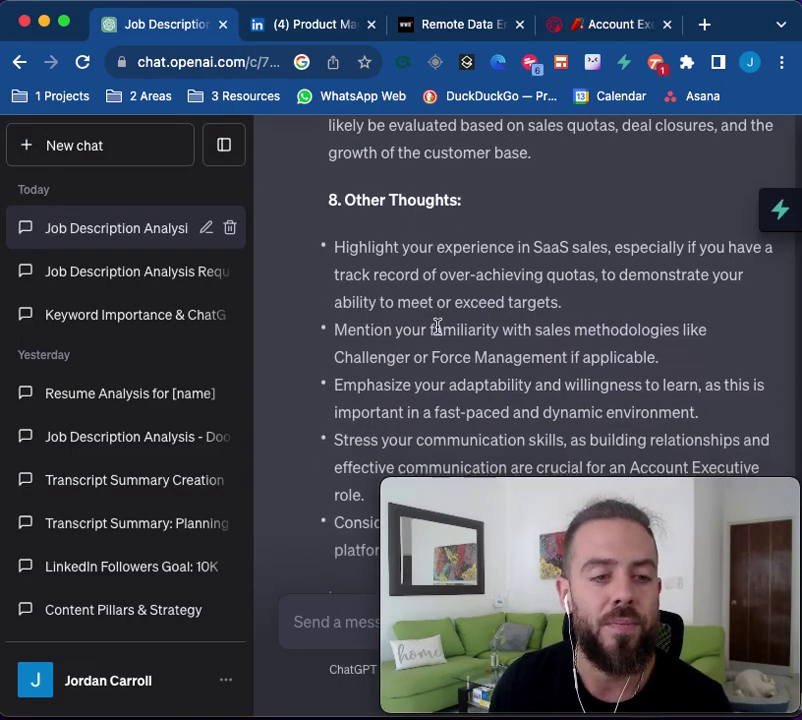
left_click_drag(333, 210, 748, 432)
scroll(575, 382, "down", 2)
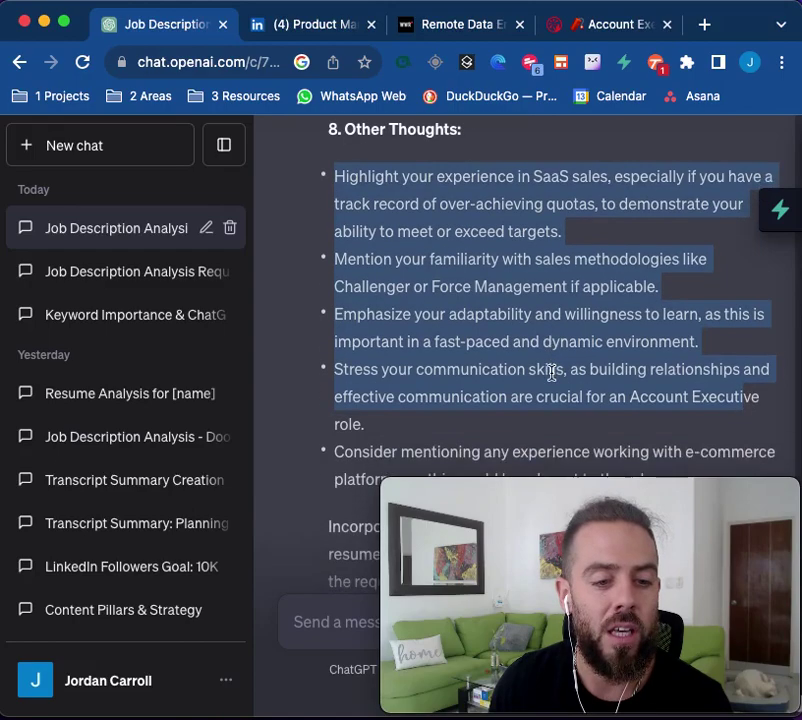
scroll(486, 298, "down", 3)
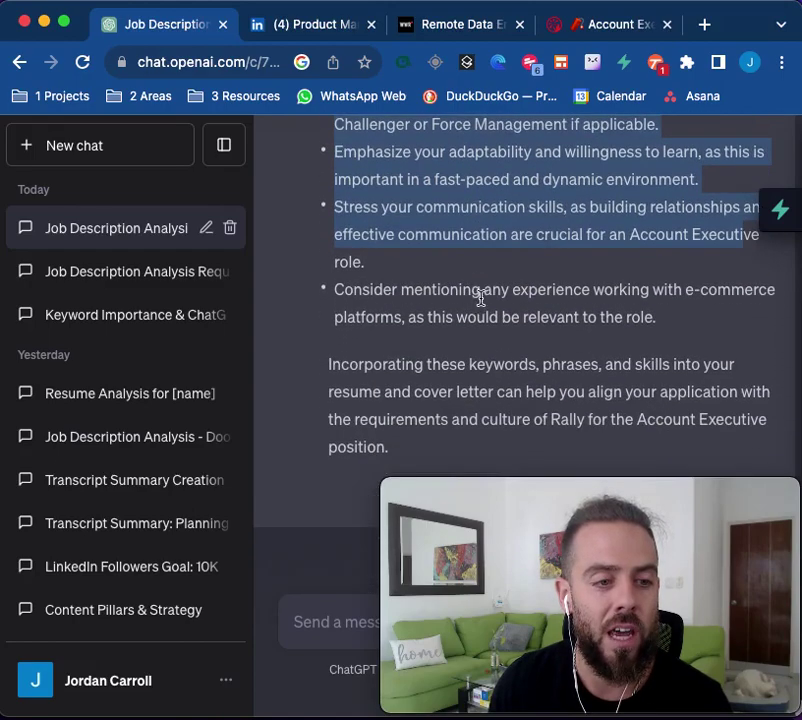
scroll(437, 184, "up", 15)
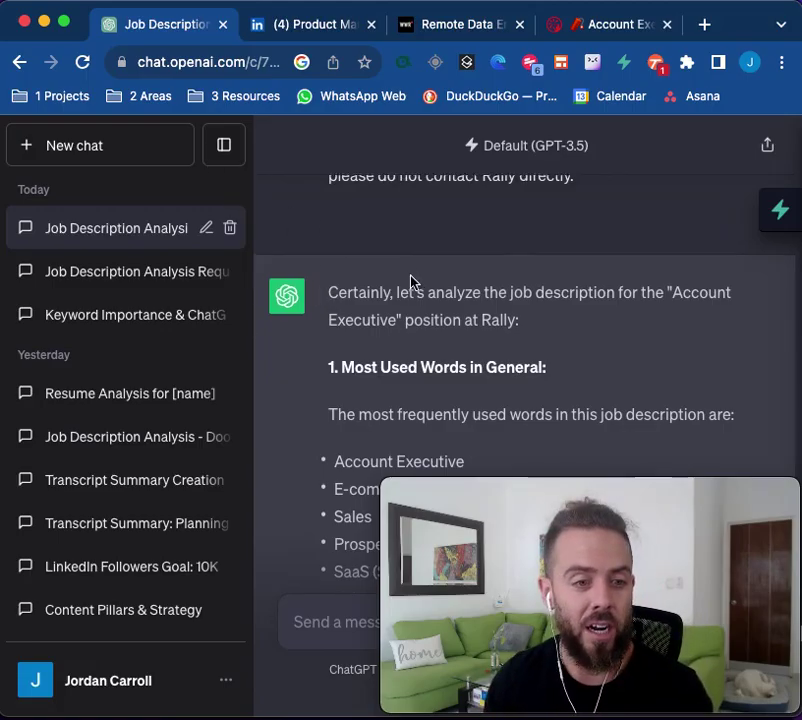
Step: Scroll up the conversation to the first KeywordBOT 2.0 prompt message
scroll(412, 281, "up", 20)
scroll(433, 291, "up", 20)
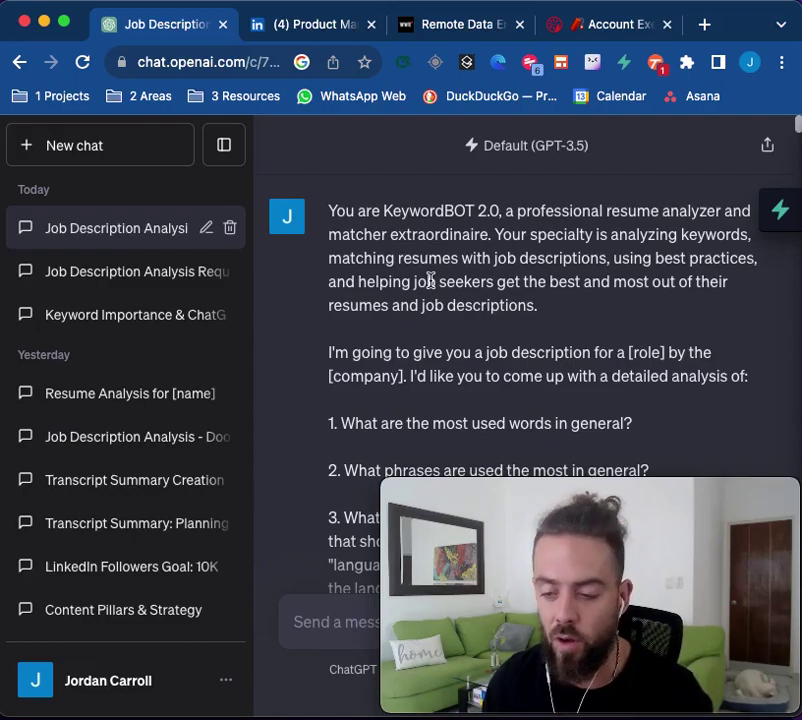
mouse_move(567, 627)
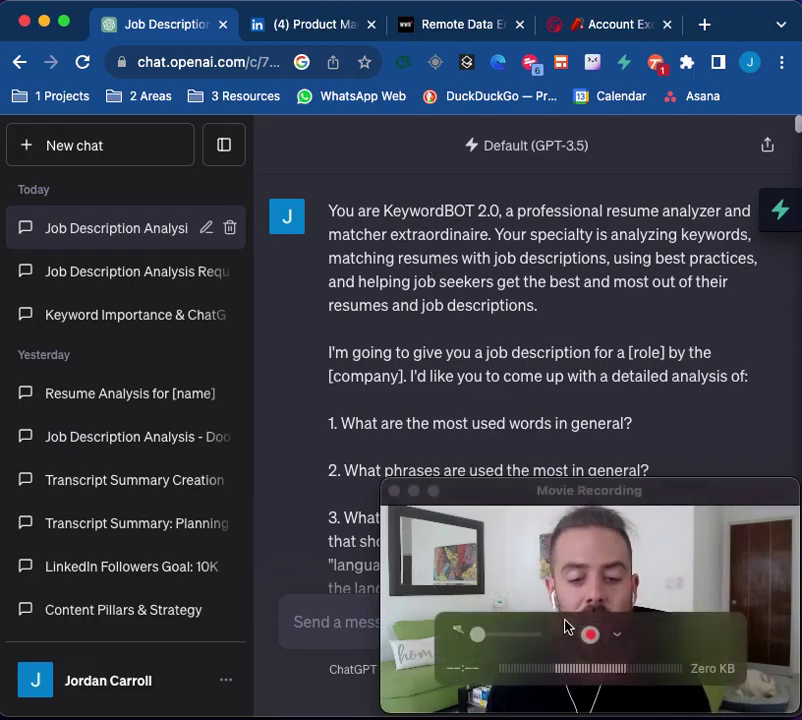